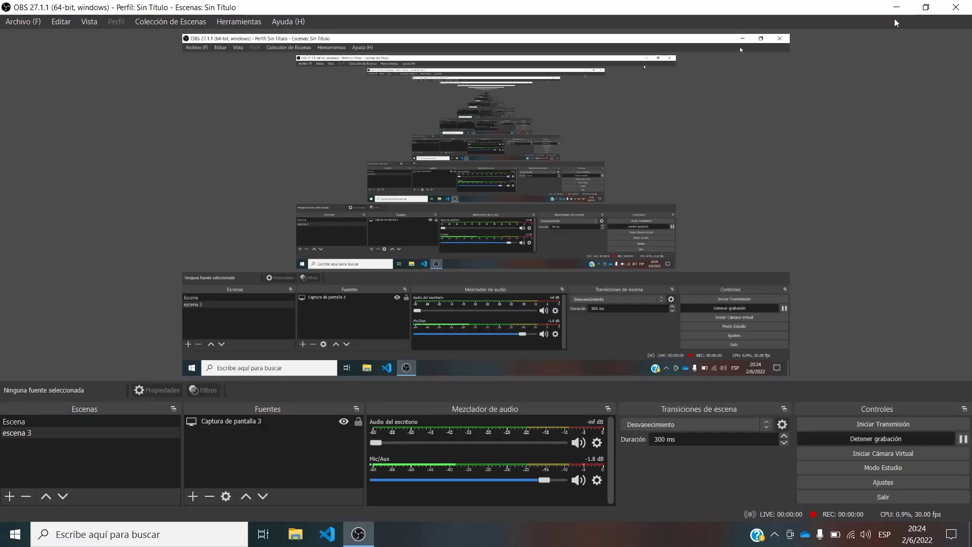
- Minimize OBS and launch Excel from the Windows search
{"action": "left_click", "coordinate": [897, 7]}
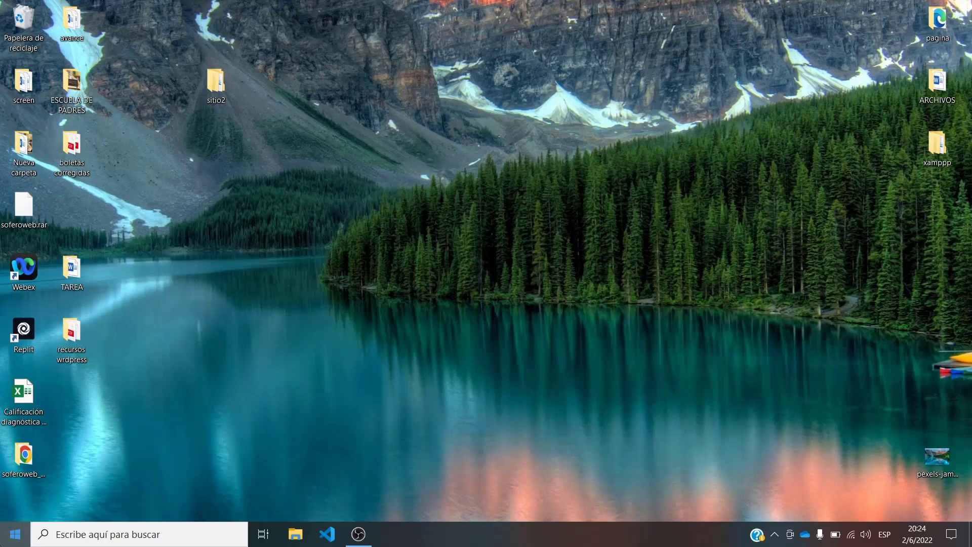
{"action": "left_click", "coordinate": [15, 534]}
{"action": "type", "text": "EXCE"}
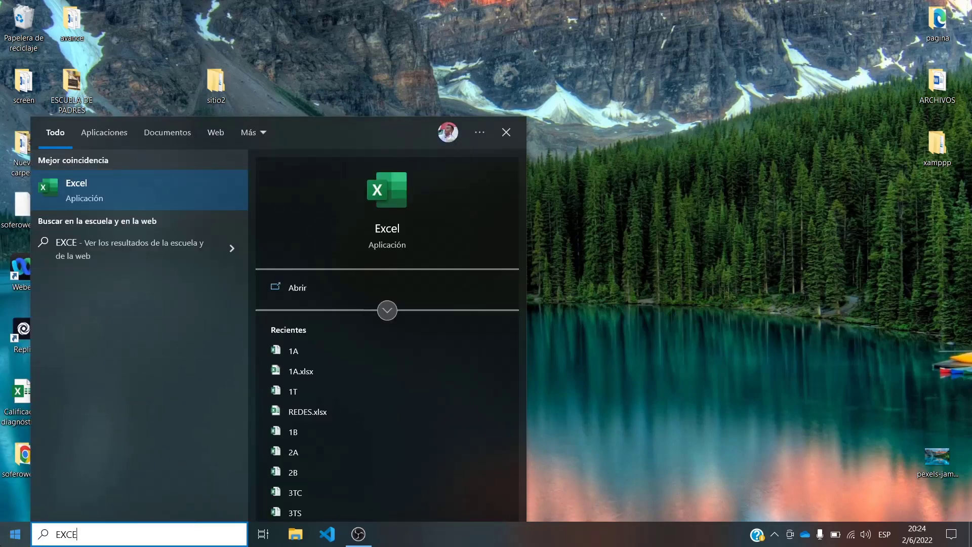
{"action": "key", "text": "Escape"}
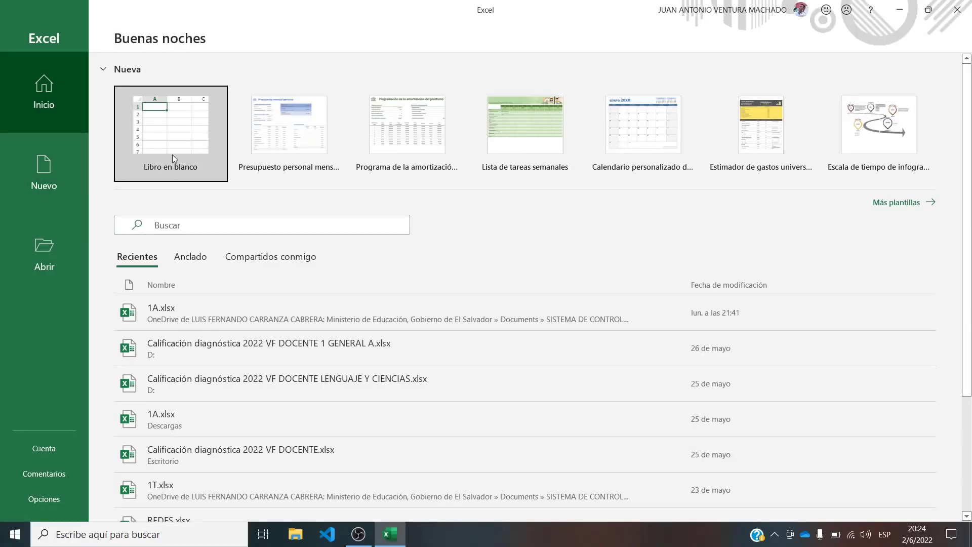
- Create a blank workbook and enter 'Lunes' in cell A3
{"action": "left_click", "coordinate": [174, 148]}
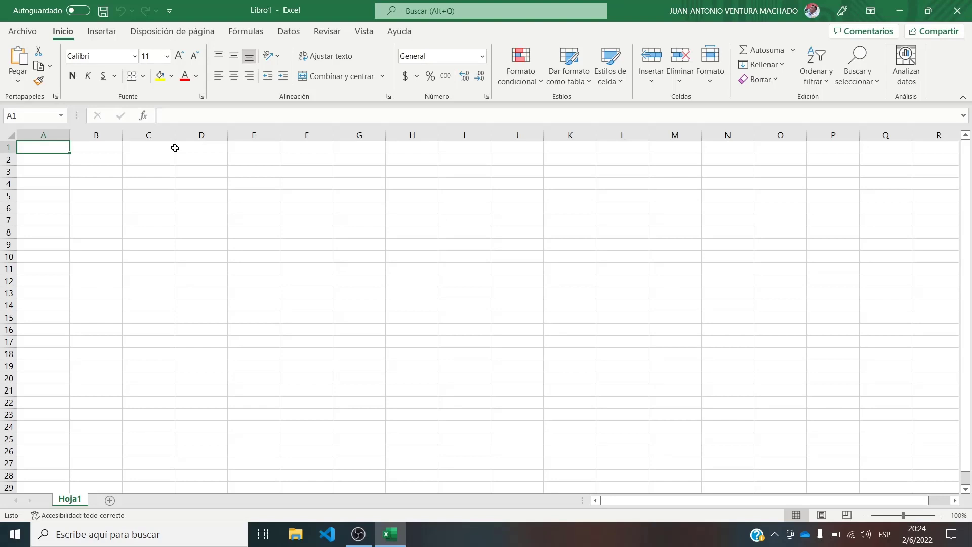
{"action": "scroll", "coordinate": [154, 265], "scroll_direction": "up", "scroll_amount": 1}
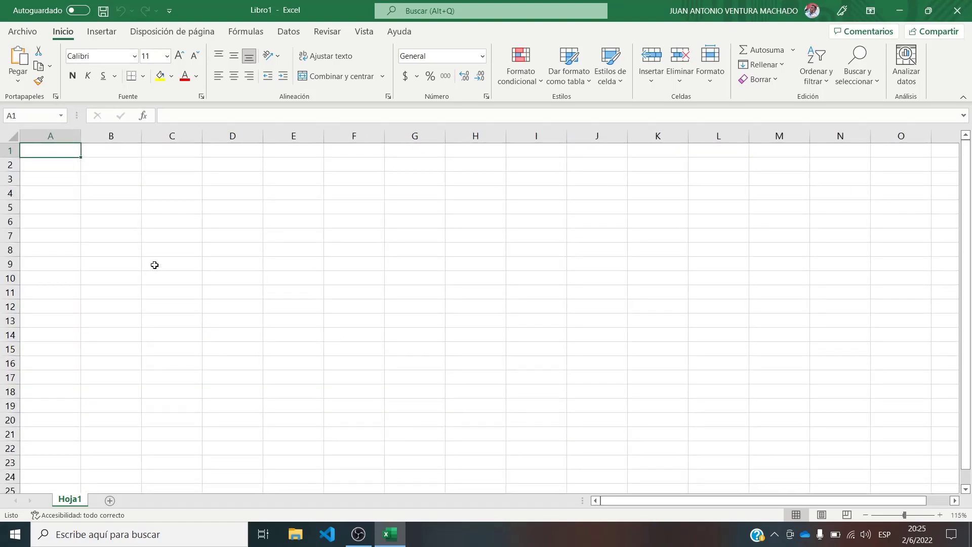
{"action": "scroll", "coordinate": [152, 261], "scroll_direction": "up", "scroll_amount": 2}
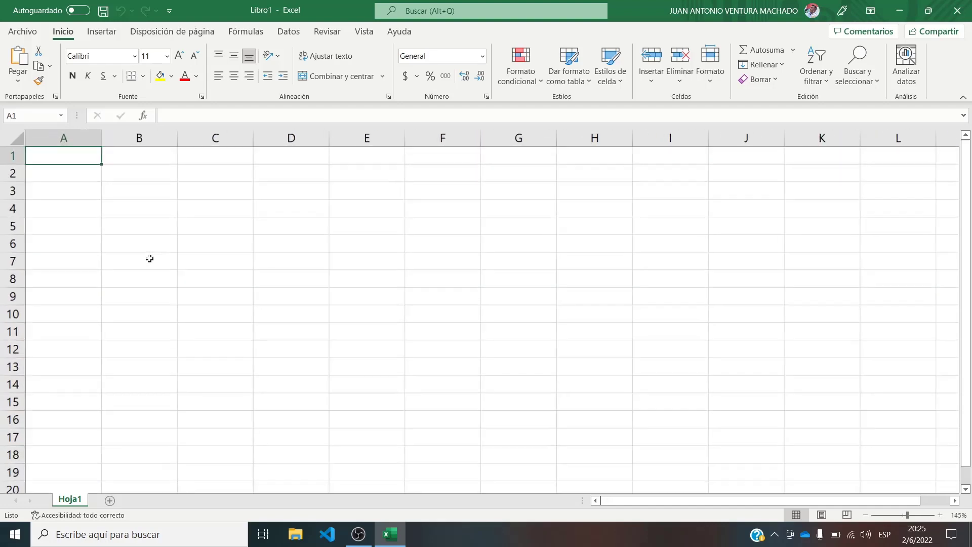
{"action": "left_click", "coordinate": [81, 186]}
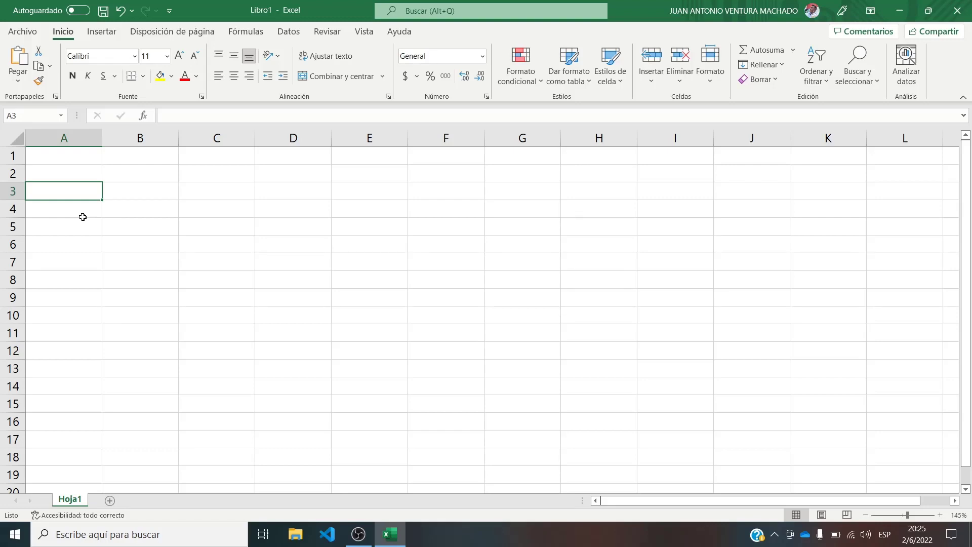
{"action": "type", "text": "Lunes"}
{"action": "key", "text": "Return"}
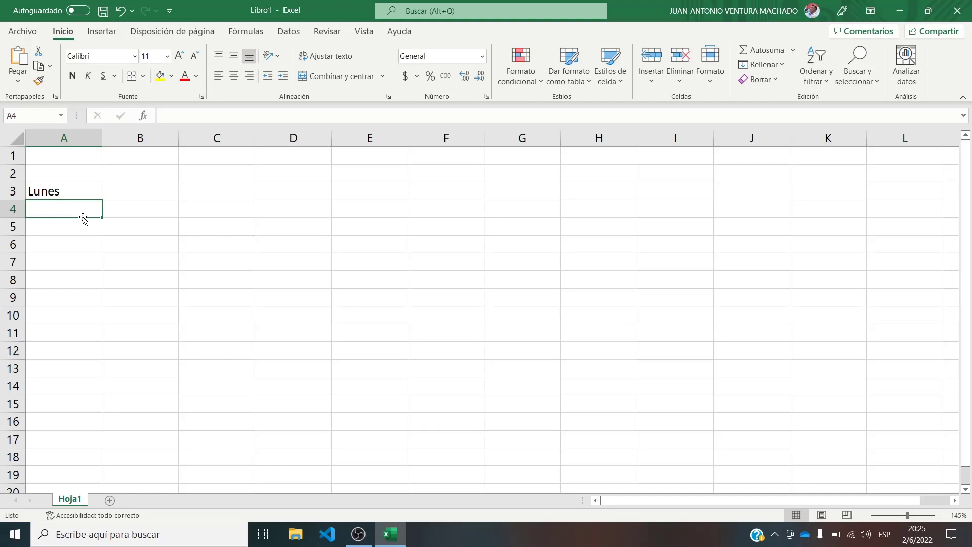
{"action": "left_click", "coordinate": [69, 189]}
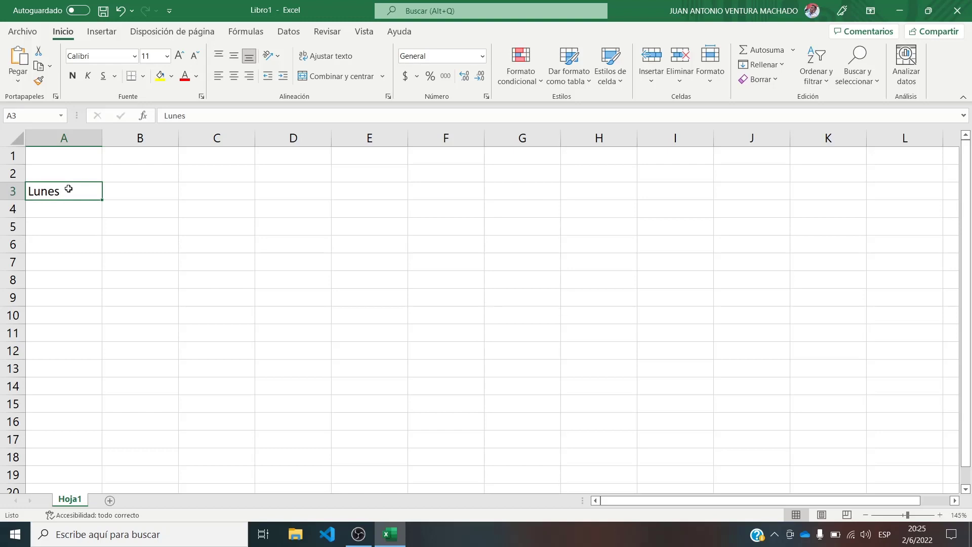
{"action": "scroll", "coordinate": [76, 206], "scroll_direction": "up", "scroll_amount": 4, "text": "ctrl"}
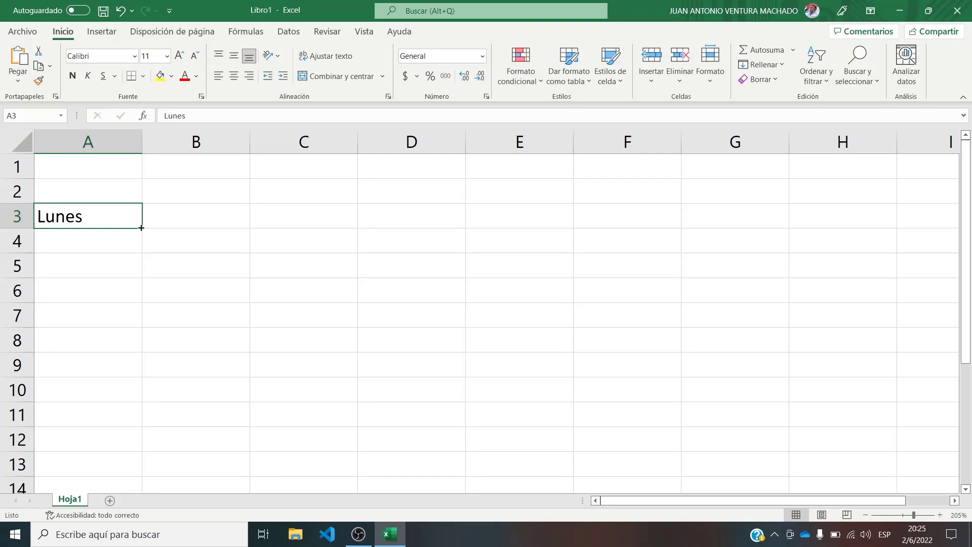
- Auto-fill weekdays from Lunes across B3:E3 and down A4:A7, ending at Viernes
{"action": "left_click_drag", "start_coordinate": [142, 228], "coordinate": [505, 216]}
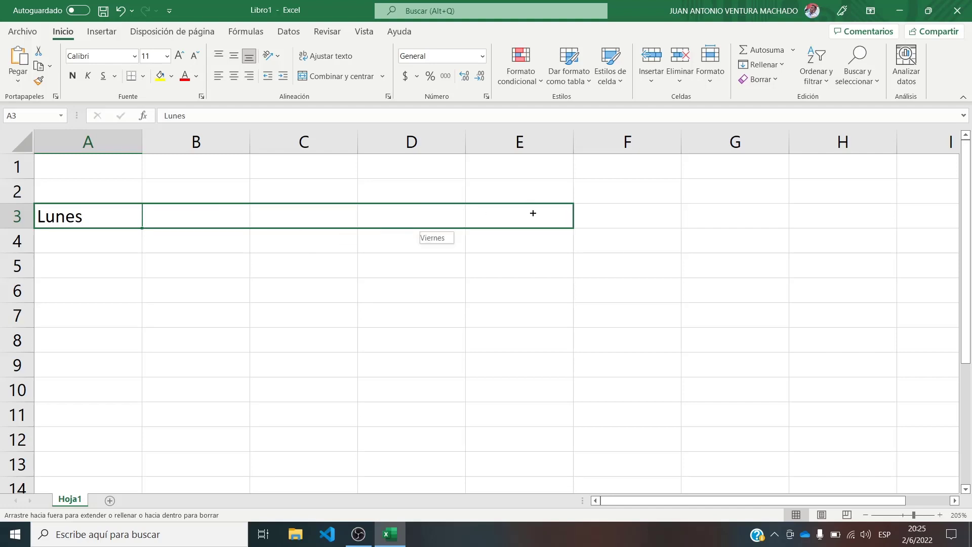
{"action": "left_click_drag", "start_coordinate": [505, 215], "coordinate": [544, 211]}
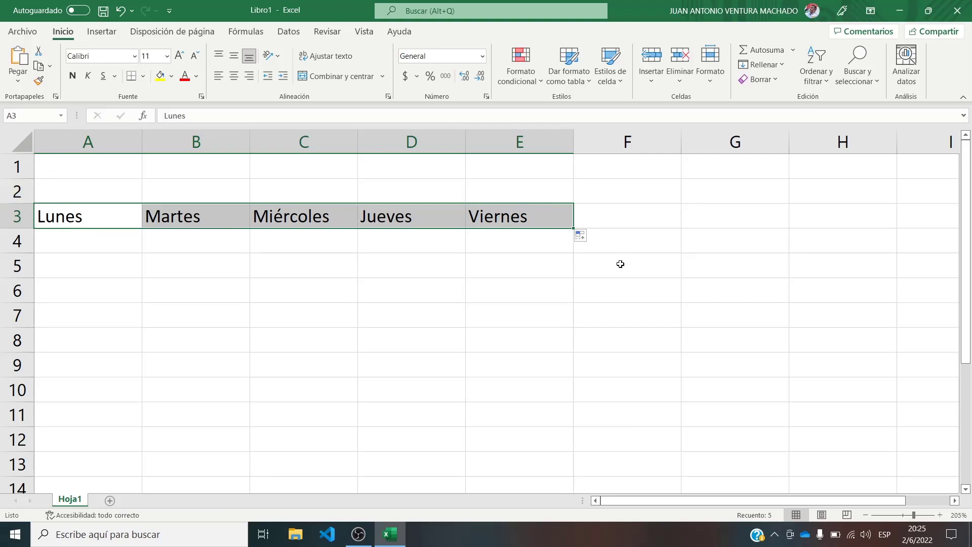
{"action": "left_click", "coordinate": [127, 212]}
{"action": "left_click_drag", "start_coordinate": [143, 230], "coordinate": [138, 329]}
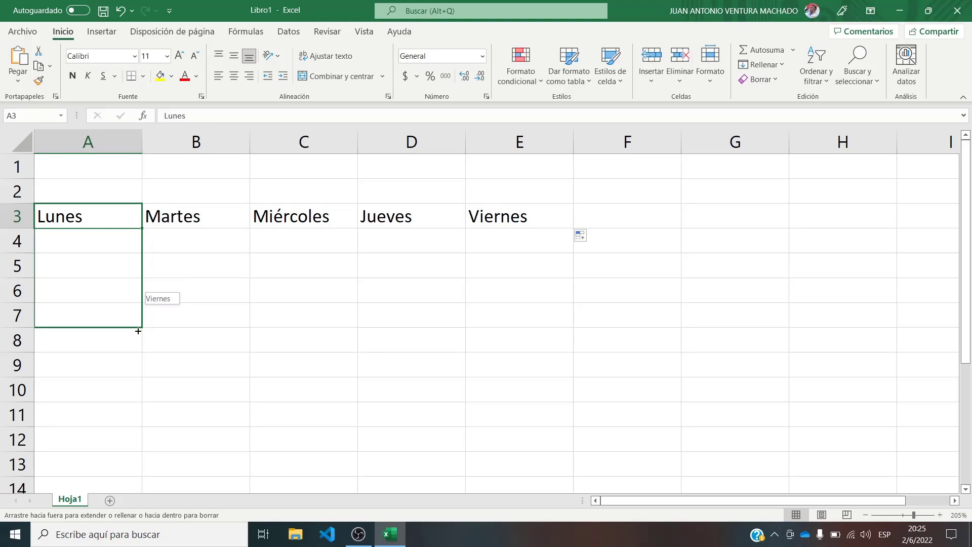
{"action": "left_click_drag", "start_coordinate": [138, 331], "coordinate": [141, 231]}
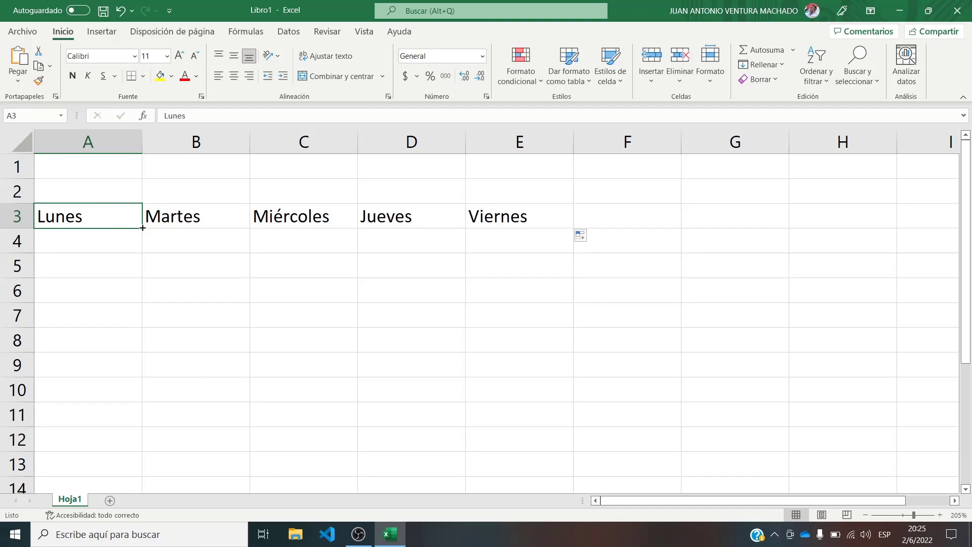
{"action": "left_click_drag", "start_coordinate": [143, 228], "coordinate": [138, 331]}
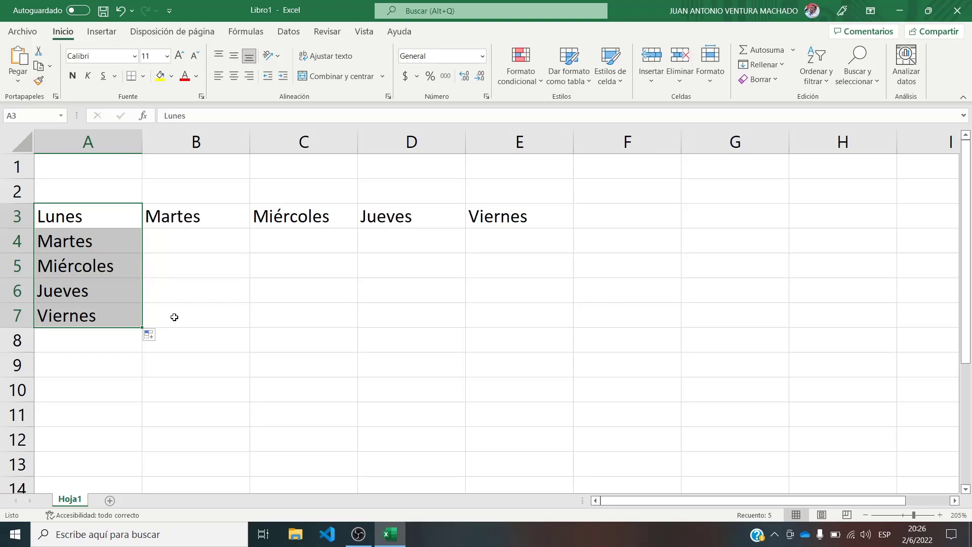
- Enter 'Enero' in A9 and fill the months across row 9 to Julio in G9
{"action": "left_click", "coordinate": [93, 367]}
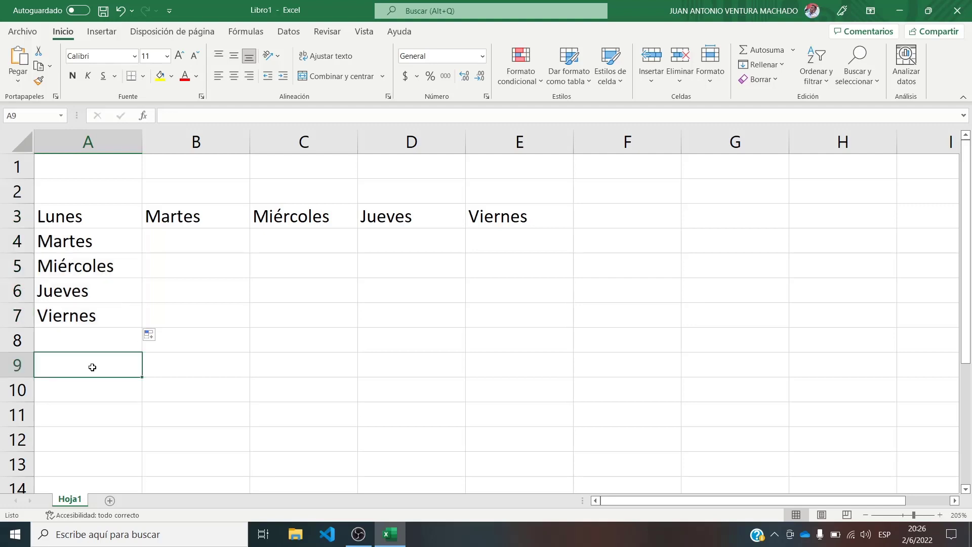
{"action": "type", "text": "Ene"}
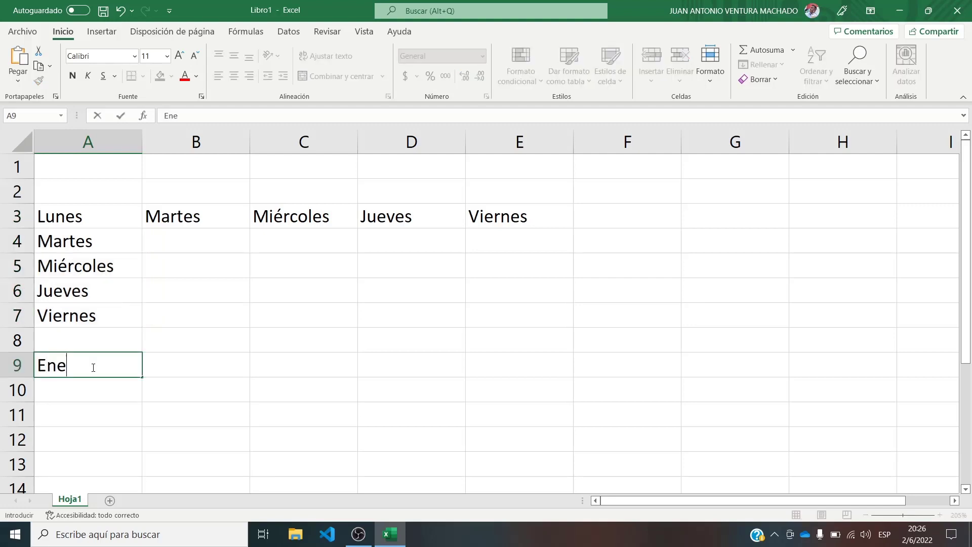
{"action": "type", "text": "ro"}
{"action": "key", "text": "Return"}
{"action": "left_click", "coordinate": [93, 367]}
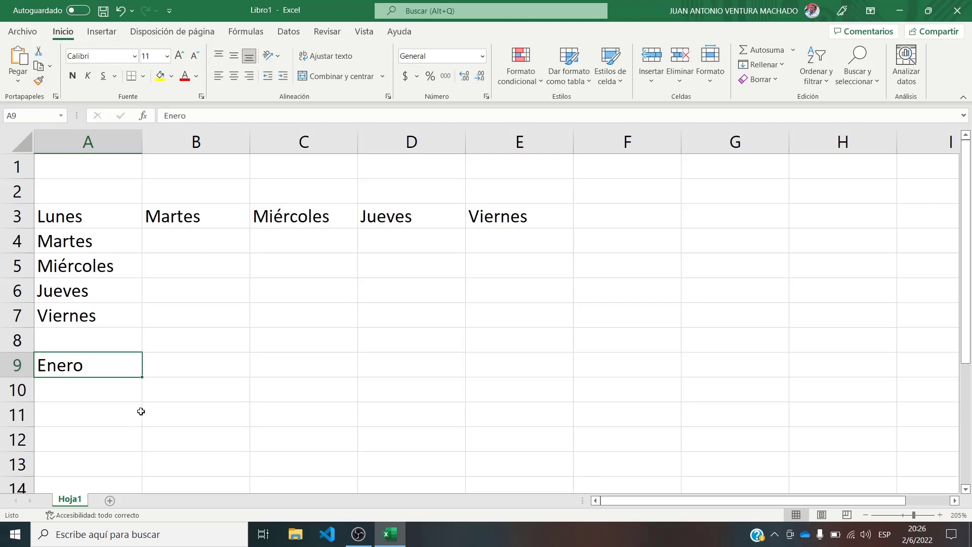
{"action": "left_click", "coordinate": [117, 396]}
{"action": "left_click", "coordinate": [115, 369]}
{"action": "left_click_drag", "start_coordinate": [142, 376], "coordinate": [142, 376]}
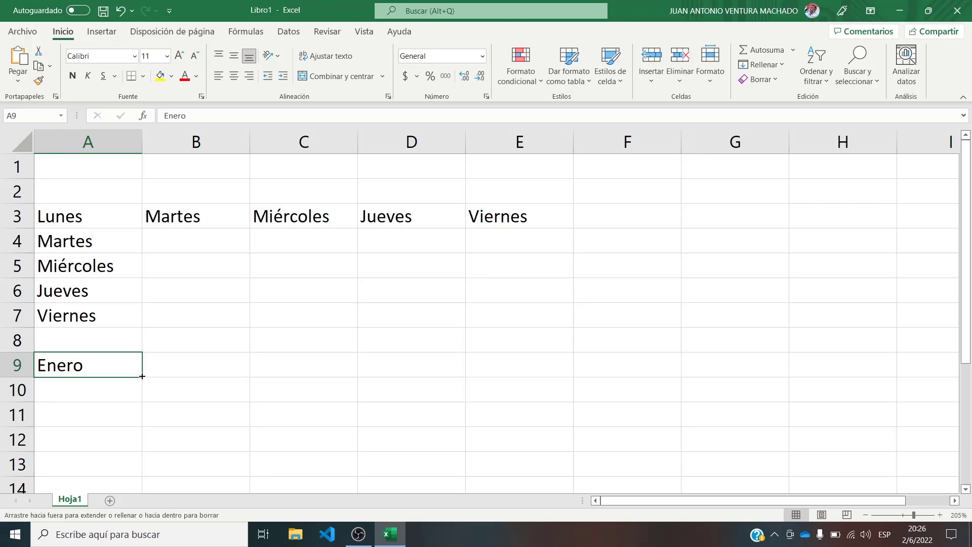
{"action": "mouse_move", "coordinate": [143, 376]}
{"action": "left_mouse_down"}
{"action": "mouse_move", "coordinate": [504, 397]}
{"action": "mouse_move", "coordinate": [685, 397]}
{"action": "mouse_move", "coordinate": [749, 381]}
{"action": "left_mouse_up"}
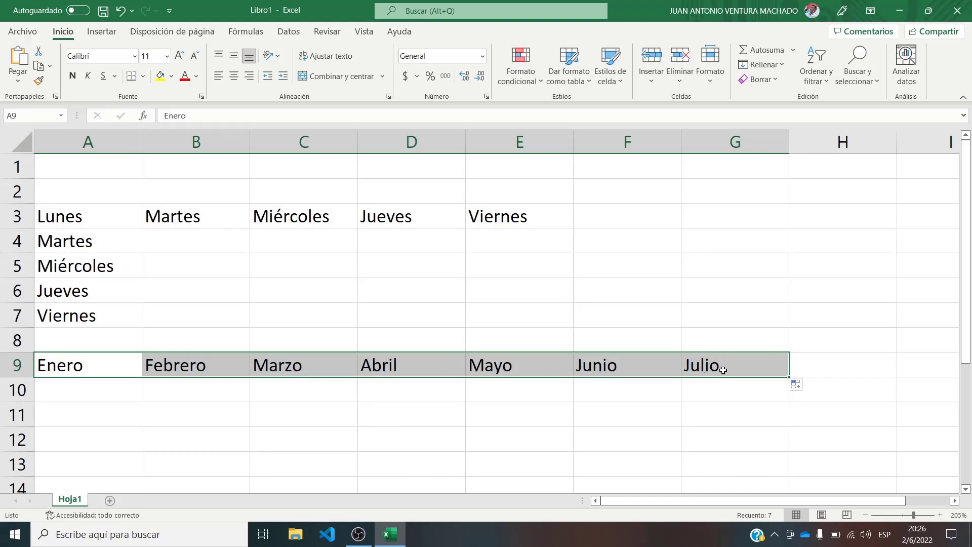
- Fill the months from Enero down column A to Mayo in A13
{"action": "left_click", "coordinate": [80, 366]}
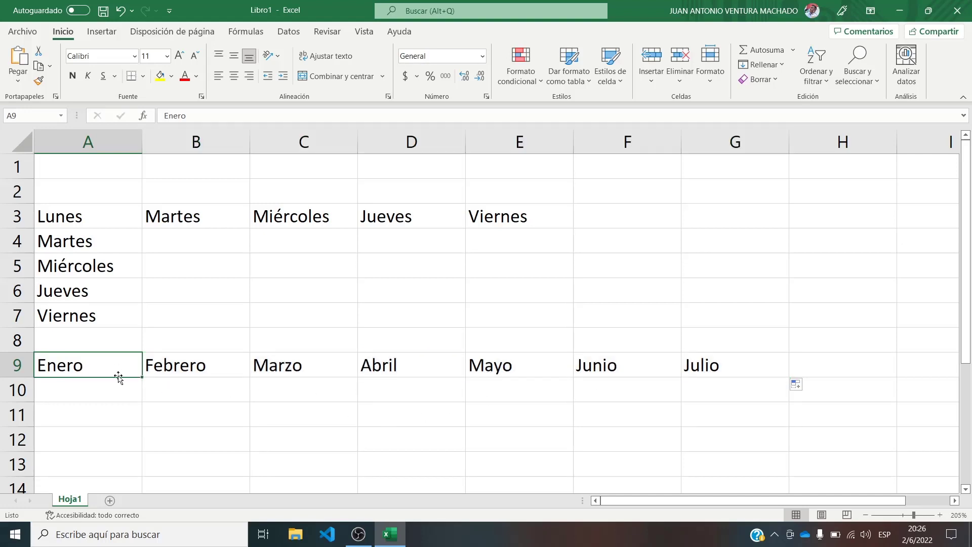
{"action": "left_click_drag", "start_coordinate": [142, 377], "coordinate": [137, 472]}
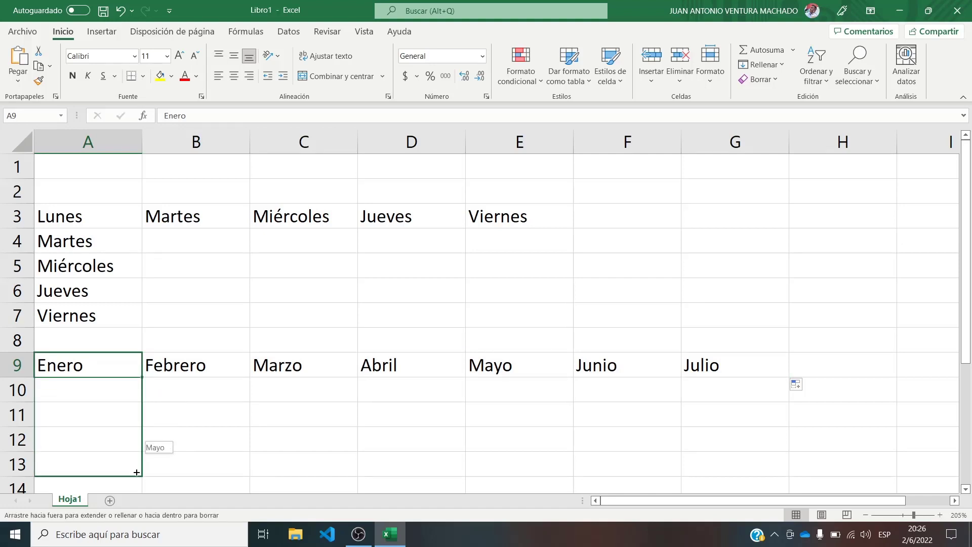
{"action": "mouse_move", "coordinate": [137, 473]}
{"action": "left_mouse_down"}
{"action": "mouse_move", "coordinate": [143, 393]}
{"action": "mouse_move", "coordinate": [139, 469]}
{"action": "left_mouse_up"}
{"action": "left_click_drag", "start_coordinate": [139, 470], "coordinate": [138, 469]}
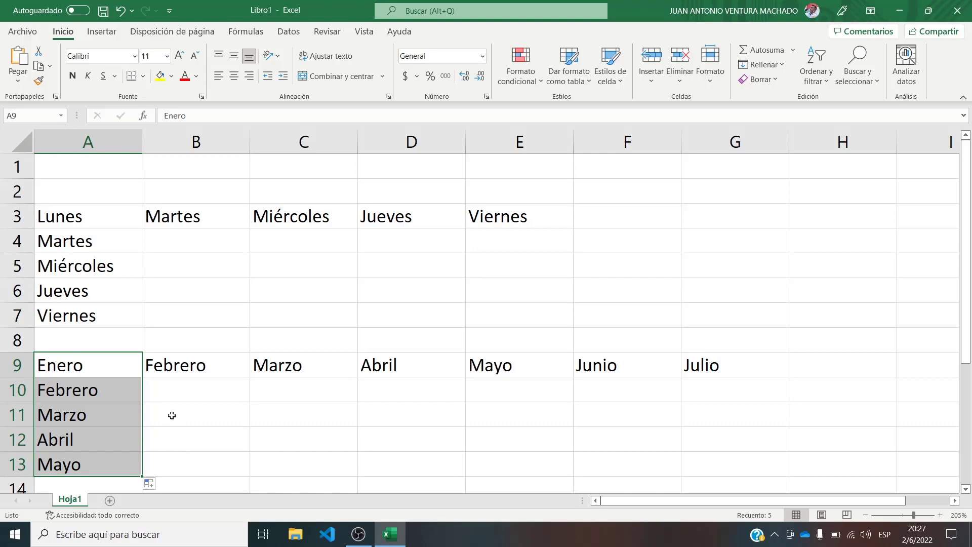
{"action": "scroll", "coordinate": [172, 415], "scroll_direction": "down", "scroll_amount": 2}
{"action": "scroll", "coordinate": [175, 411], "scroll_direction": "up", "scroll_amount": 1}
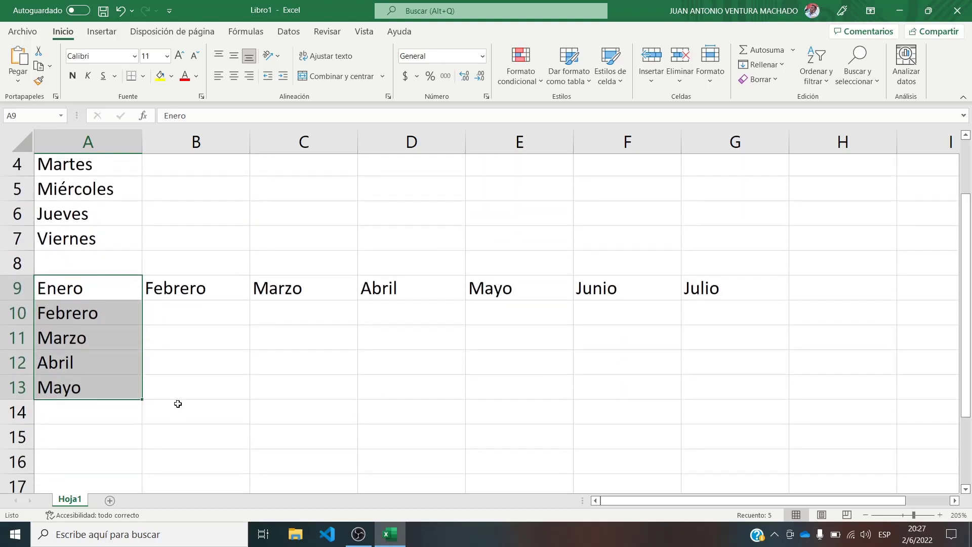
{"action": "scroll", "coordinate": [178, 404], "scroll_direction": "up", "scroll_amount": 1}
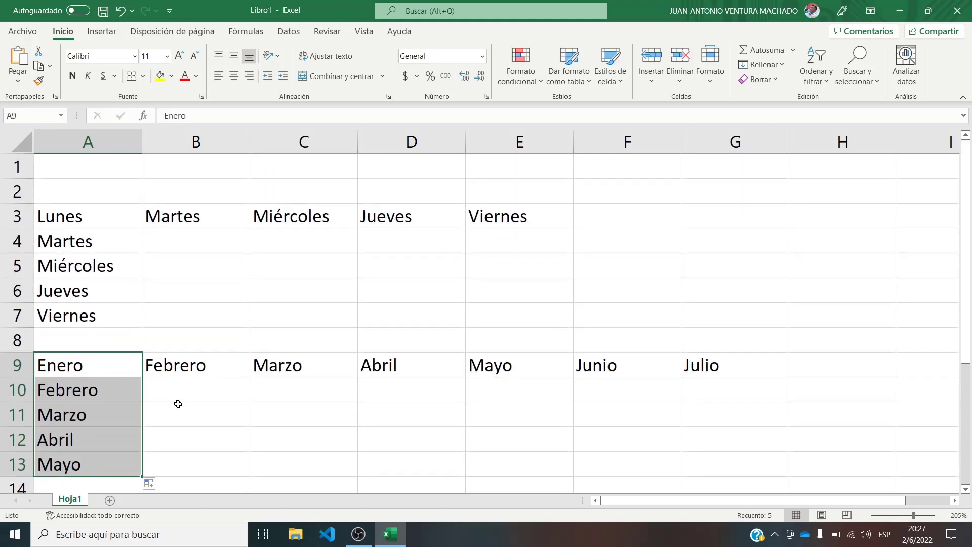
{"action": "scroll", "coordinate": [178, 404], "scroll_direction": "down", "scroll_amount": 1}
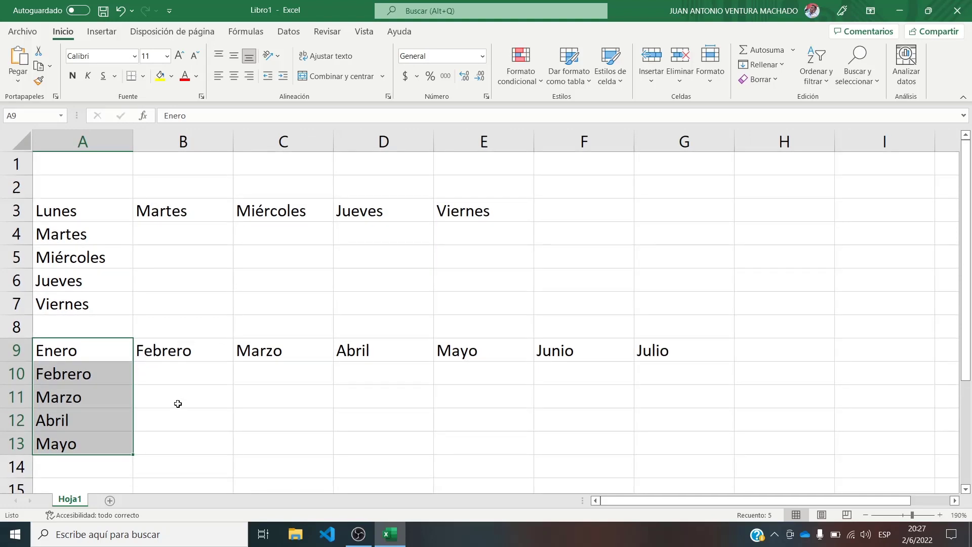
{"action": "scroll", "coordinate": [178, 403], "scroll_direction": "down", "scroll_amount": 2}
- Enter 1 in A15 and copy it down to A19
{"action": "left_click", "coordinate": [97, 354]}
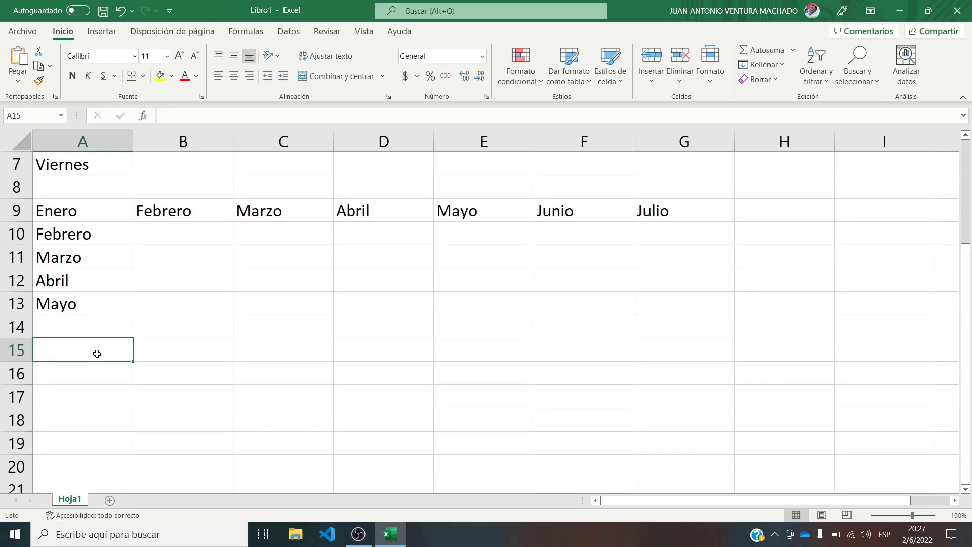
{"action": "type", "text": "1"}
{"action": "key", "text": "Return"}
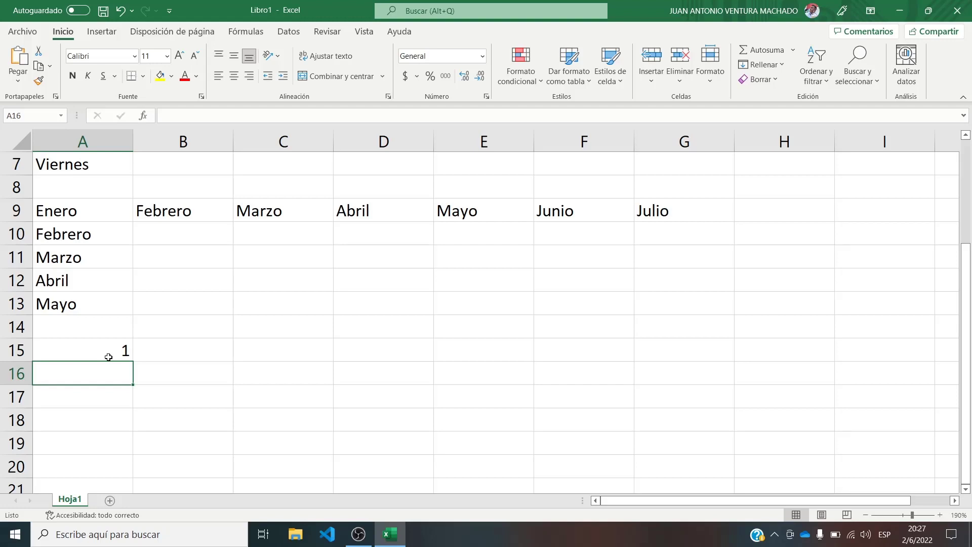
{"action": "left_click", "coordinate": [109, 357]}
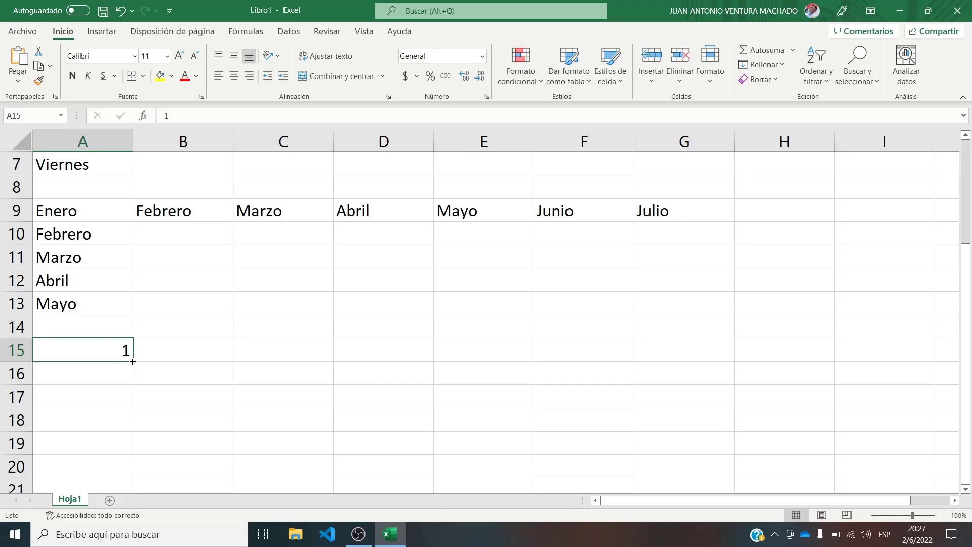
{"action": "left_click_drag", "start_coordinate": [132, 362], "coordinate": [125, 459]}
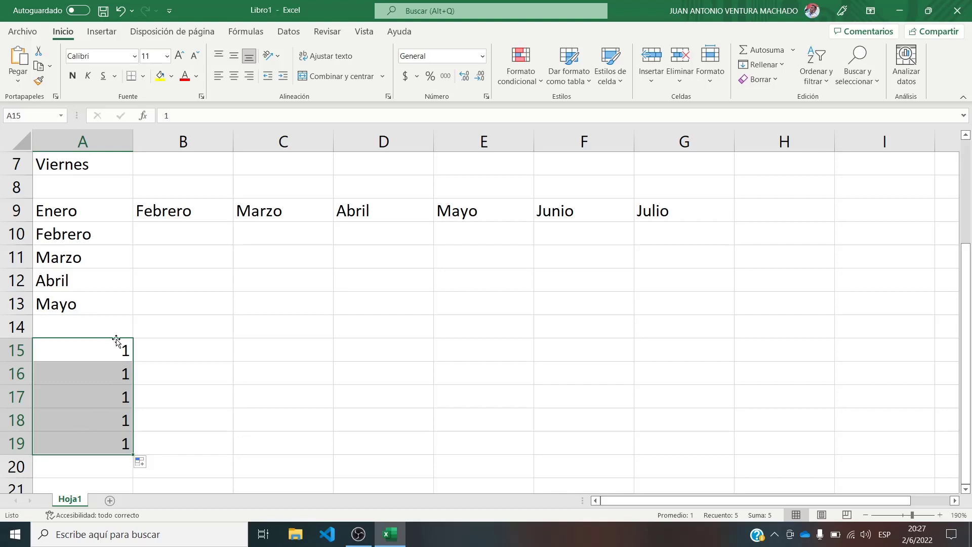
- Clear the copied 1s from the cells below A15
{"action": "left_click", "coordinate": [117, 302]}
{"action": "scroll", "coordinate": [116, 300], "scroll_direction": "down", "scroll_amount": 2}
{"action": "scroll", "coordinate": [116, 300], "scroll_direction": "up", "scroll_amount": 1}
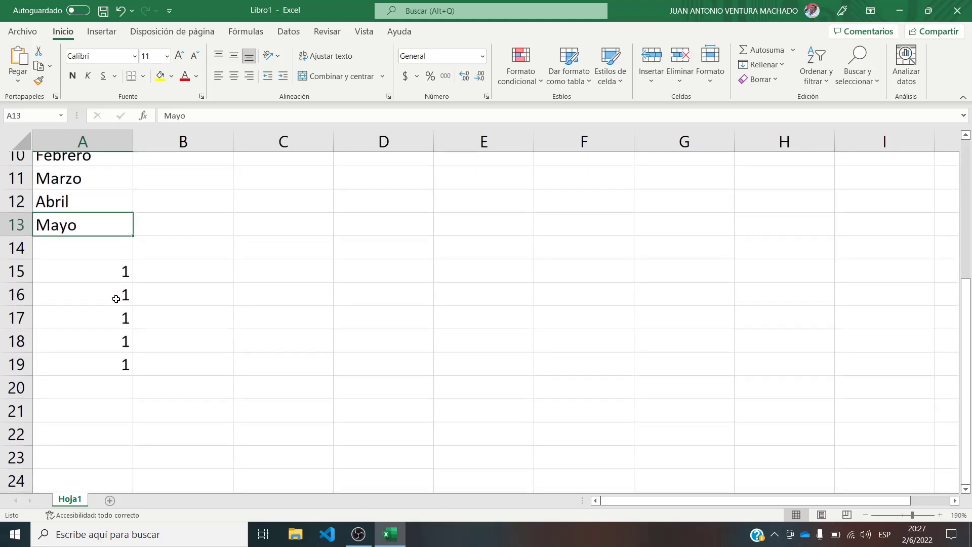
{"action": "left_click_drag", "start_coordinate": [111, 311], "coordinate": [97, 389]}
{"action": "key", "text": "Delete"}
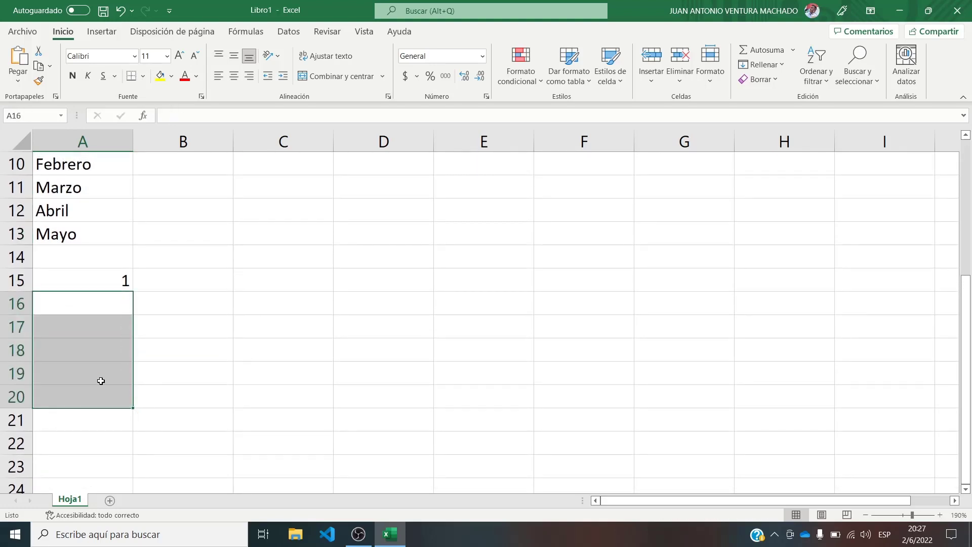
{"action": "left_click", "coordinate": [103, 303]}
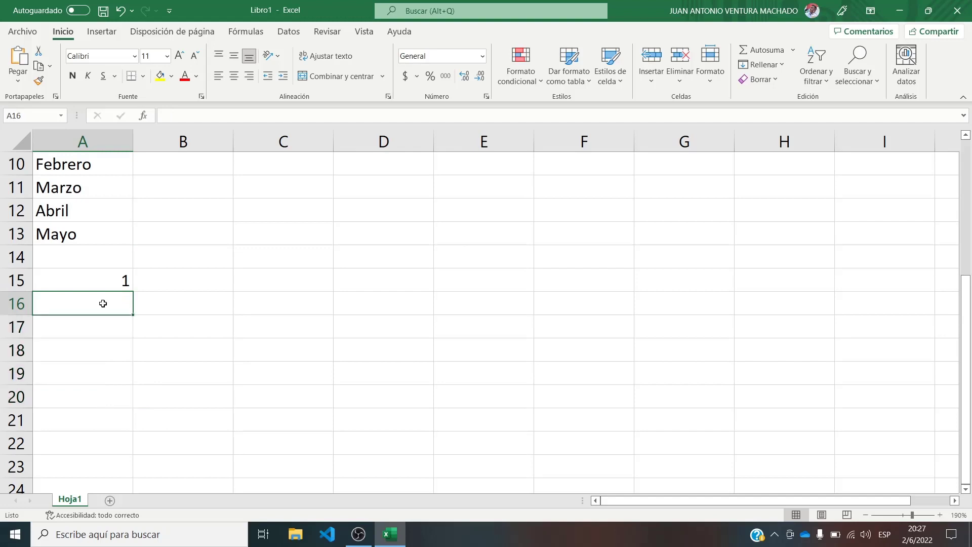
- Enter 2 in A16 and extend the 1, 2 series down to 9 in A23
{"action": "type", "text": "2"}
{"action": "key", "text": "Return"}
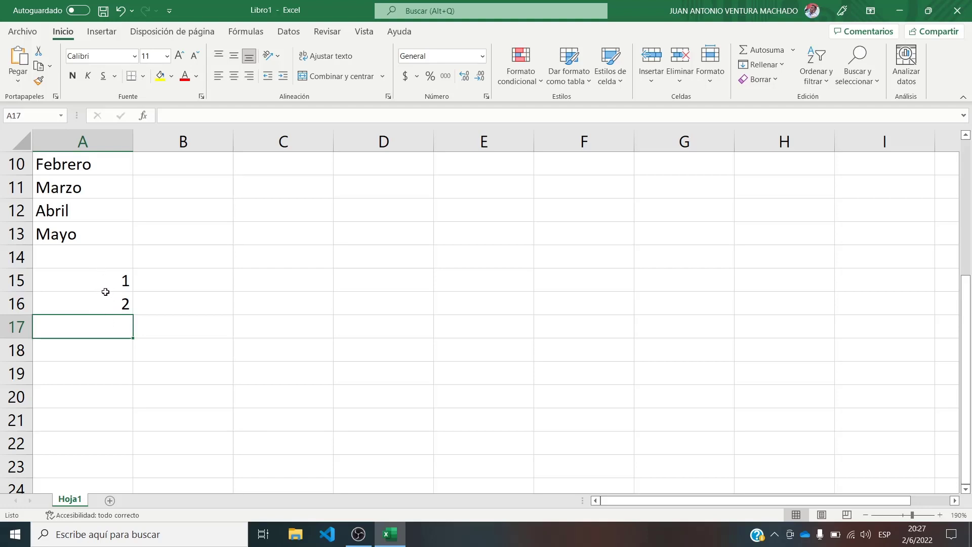
{"action": "left_click_drag", "start_coordinate": [105, 285], "coordinate": [106, 303]}
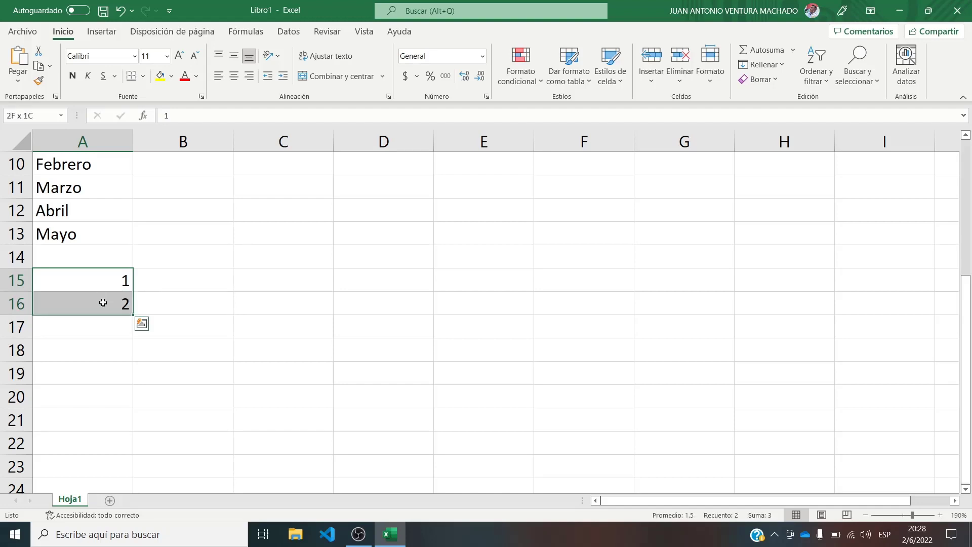
{"action": "left_click_drag", "start_coordinate": [103, 303], "coordinate": [104, 305]}
{"action": "left_click_drag", "start_coordinate": [132, 315], "coordinate": [127, 472]}
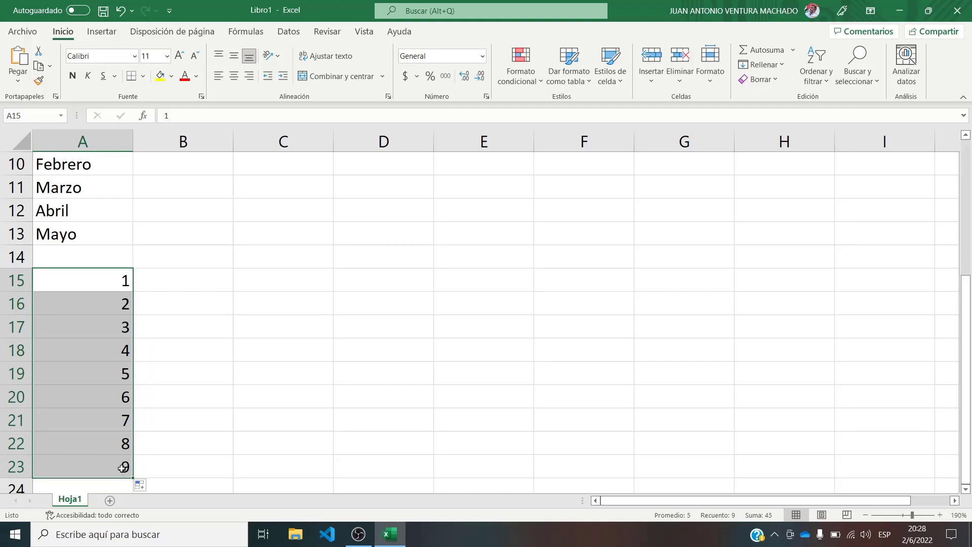
{"action": "scroll", "coordinate": [123, 468], "scroll_direction": "up", "scroll_amount": 2}
{"action": "scroll", "coordinate": [124, 463], "scroll_direction": "down", "scroll_amount": 1}
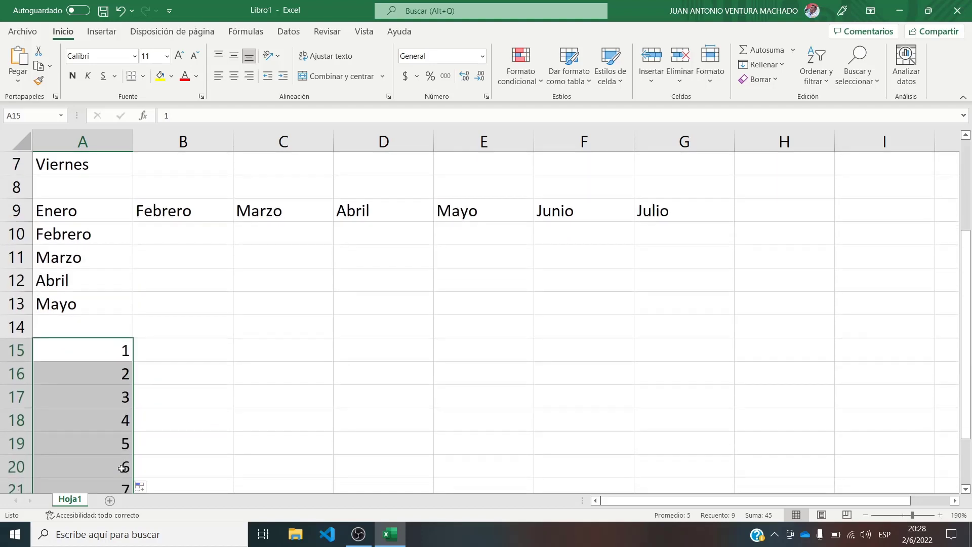
{"action": "scroll", "coordinate": [226, 384], "scroll_direction": "down", "scroll_amount": 2}
{"action": "scroll", "coordinate": [226, 384], "scroll_direction": "down", "scroll_amount": 1}
{"action": "scroll", "coordinate": [284, 379], "scroll_direction": "up", "scroll_amount": 3}
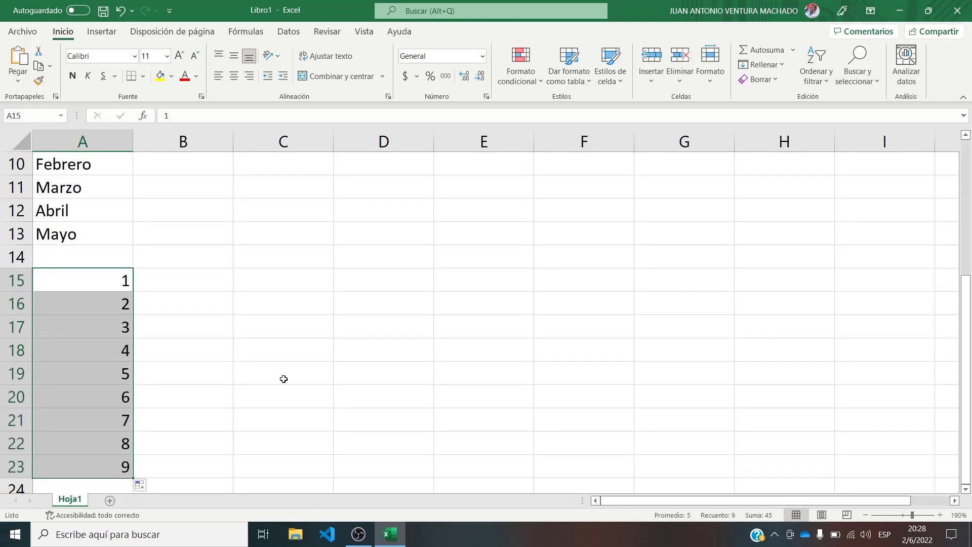
{"action": "scroll", "coordinate": [278, 332], "scroll_direction": "up", "scroll_amount": 2}
{"action": "scroll", "coordinate": [281, 334], "scroll_direction": "down", "scroll_amount": 1}
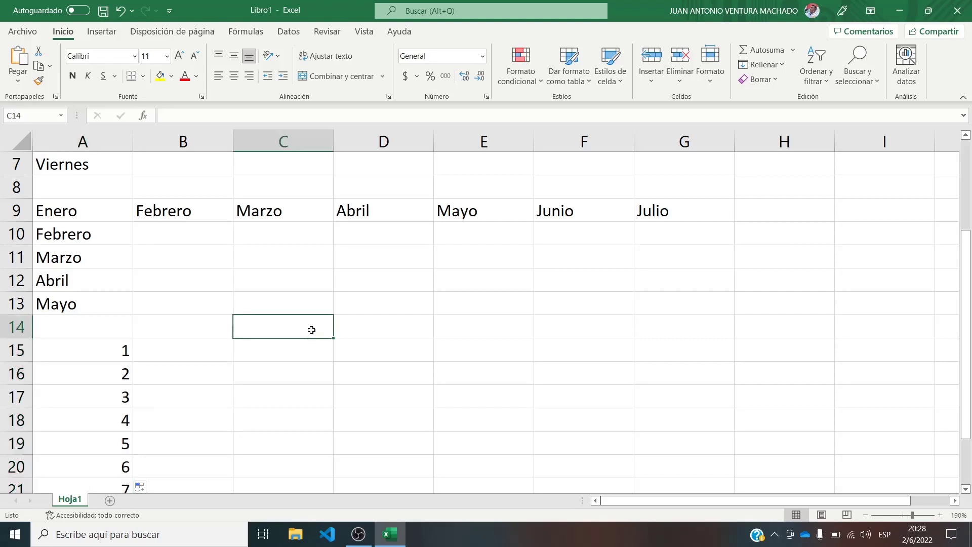
- Merge C14:D14 as heading 'APROBADOS' and list MASCULINO, FEMENINO, TOTAL in C15:C17
{"action": "left_click_drag", "start_coordinate": [311, 330], "coordinate": [350, 330]}
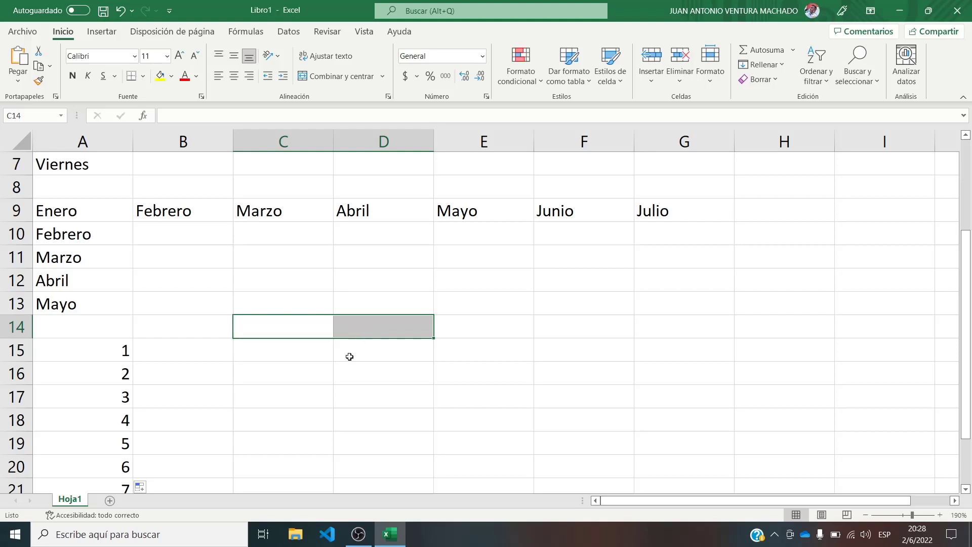
{"action": "left_click", "coordinate": [336, 76]}
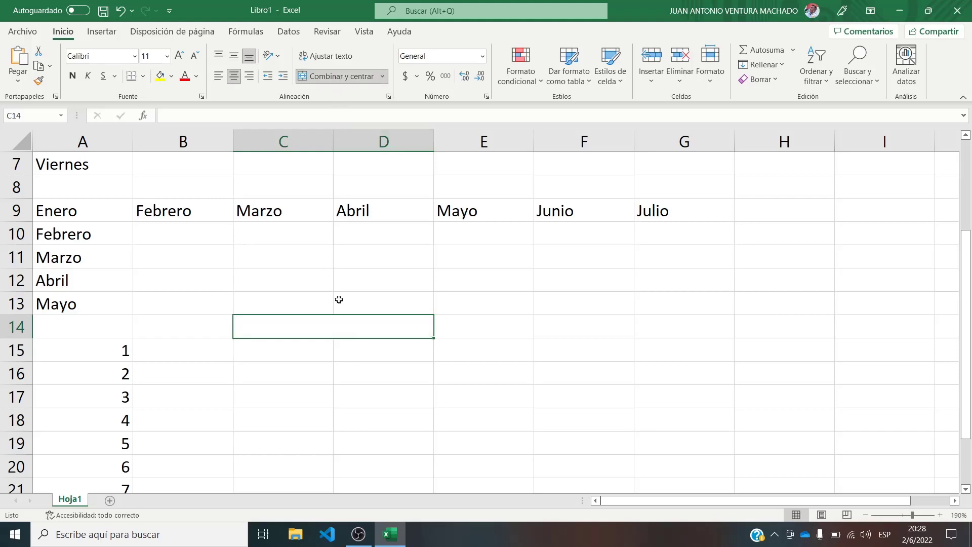
{"action": "type", "text": "APRO"}
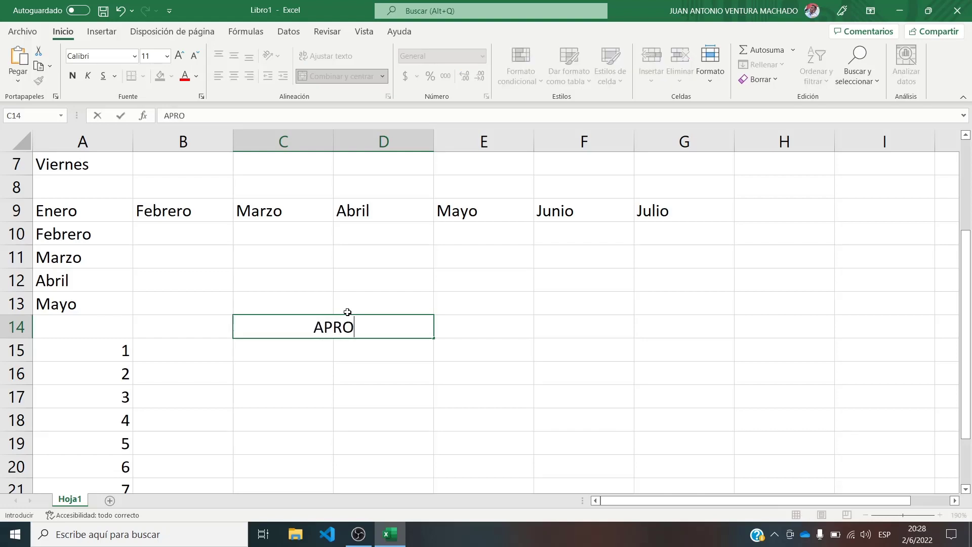
{"action": "type", "text": "BADOS"}
{"action": "key", "text": "Return"}
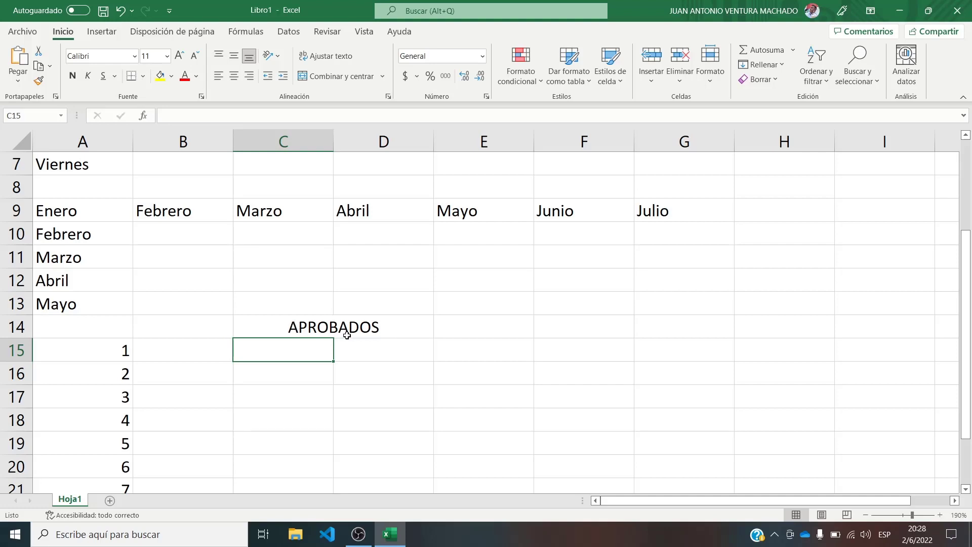
{"action": "type", "text": "MASCU"}
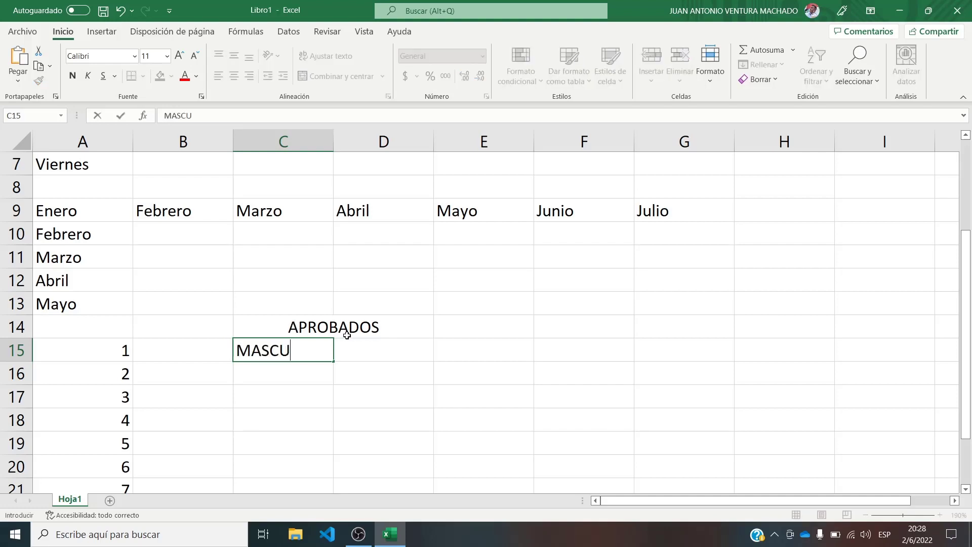
{"action": "type", "text": "LINO"}
{"action": "key", "text": "Return"}
{"action": "type", "text": "FEMEN"}
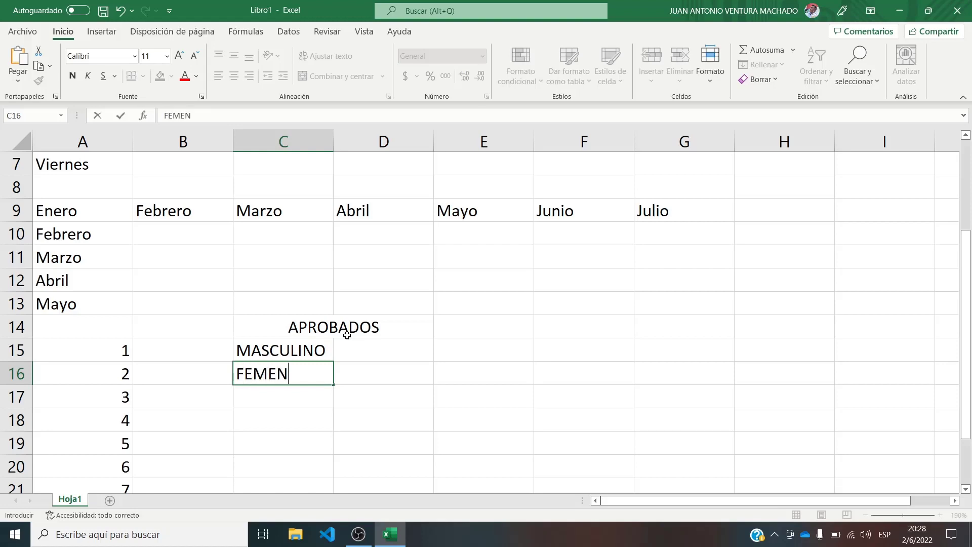
{"action": "type", "text": "INO"}
{"action": "key", "text": "Return"}
{"action": "type", "text": "TOT"}
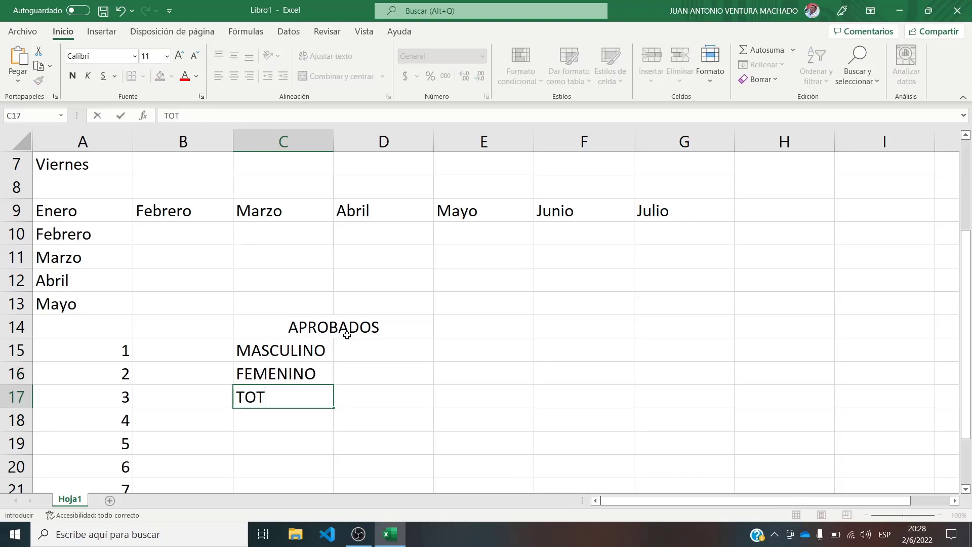
{"action": "type", "text": "AL"}
{"action": "key", "text": "Return"}
- Enter the counts 10, 10 and 20 in D15:D17
{"action": "left_click", "coordinate": [372, 358]}
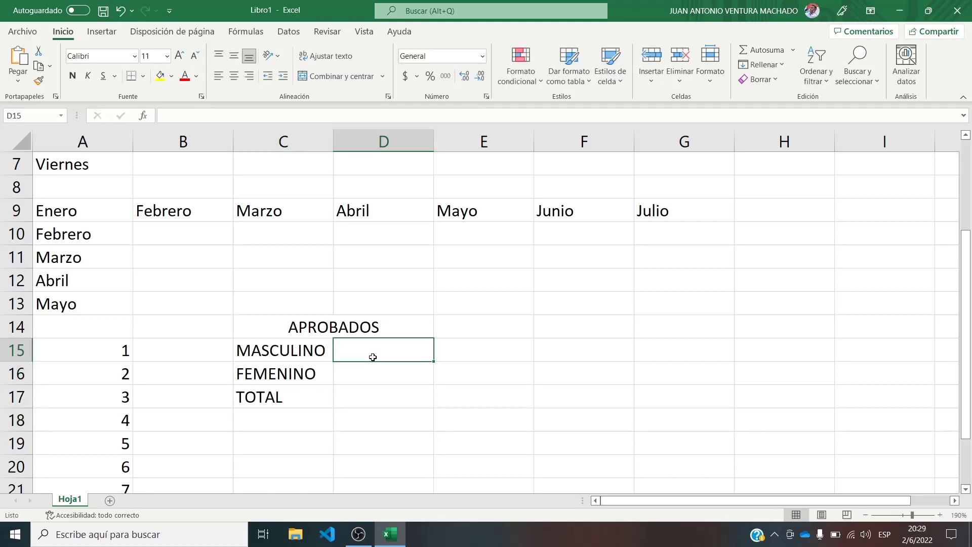
{"action": "type", "text": "10"}
{"action": "key", "text": "Tab"}
{"action": "type", "text": "1"}
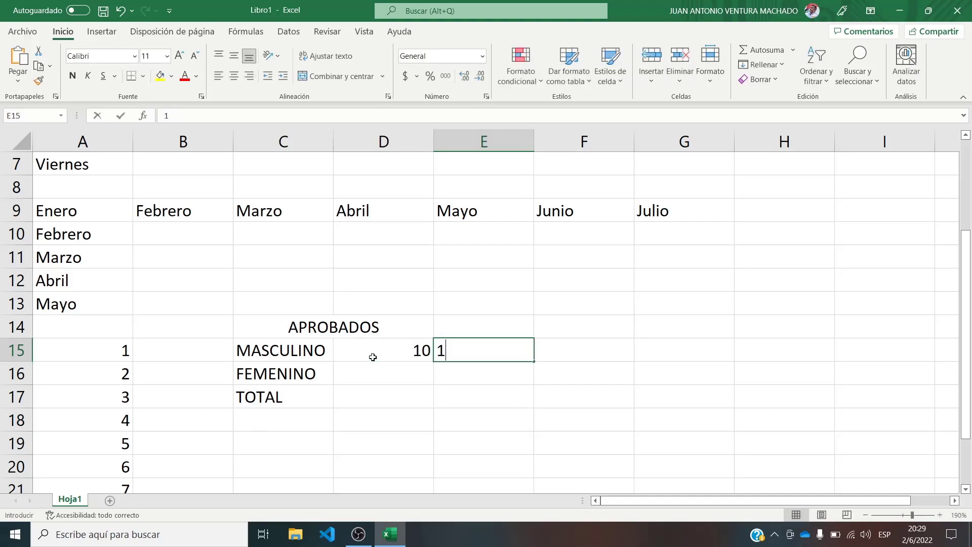
{"action": "key", "text": "BackSpace"}
{"action": "key", "text": "Return"}
{"action": "type", "text": "1"}
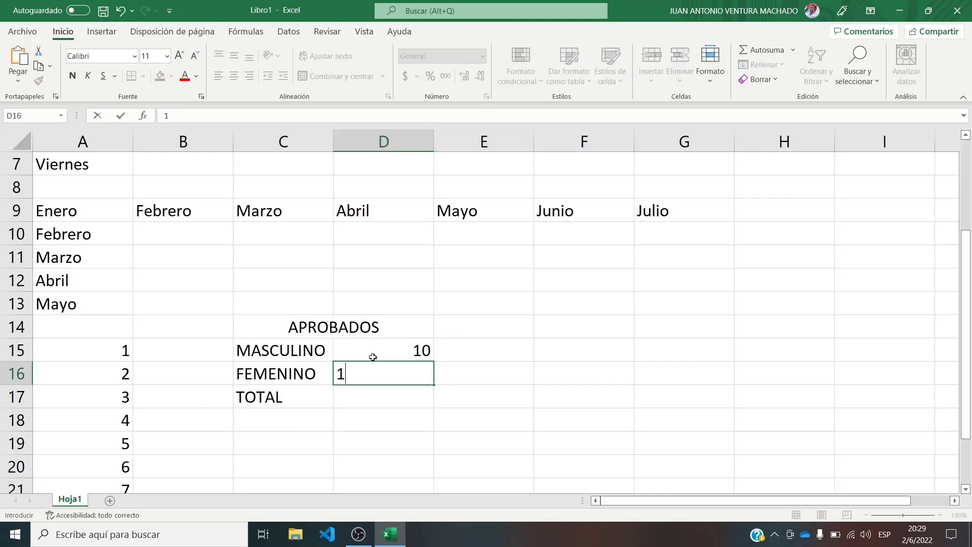
{"action": "type", "text": "0"}
{"action": "key", "text": "Return"}
{"action": "type", "text": "20"}
{"action": "key", "text": "Return"}
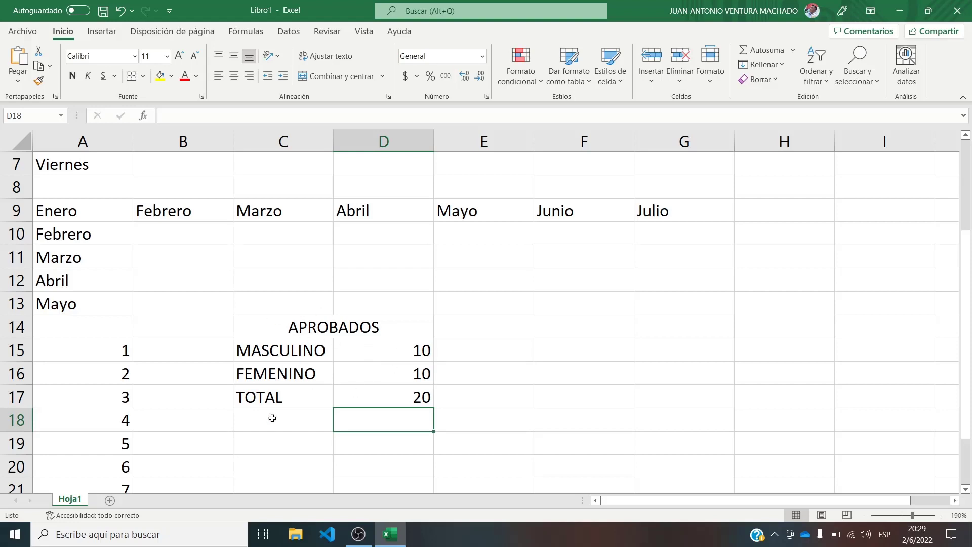
- Apply Todos los bordes to the APROBADOS table in C14:D17
{"action": "left_click_drag", "start_coordinate": [283, 328], "coordinate": [349, 399]}
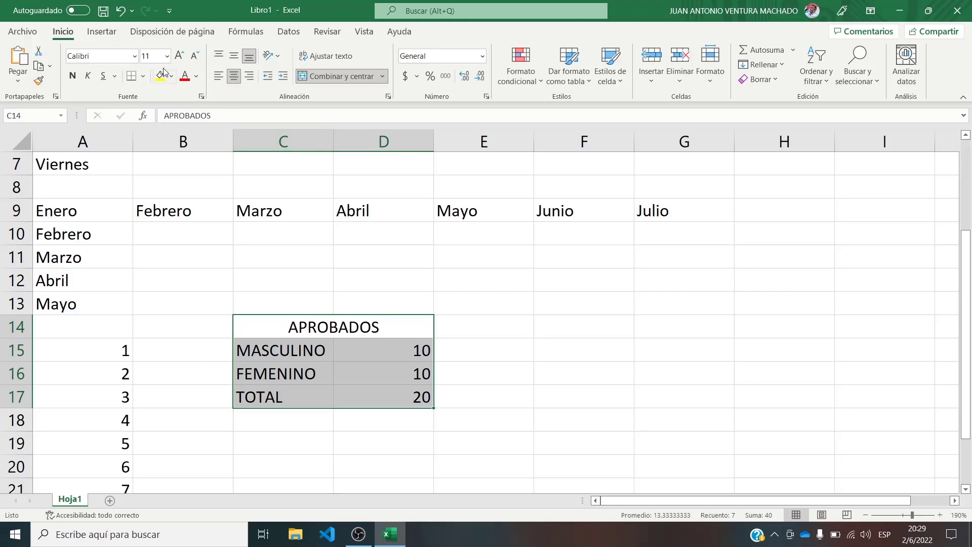
{"action": "left_click", "coordinate": [145, 76]}
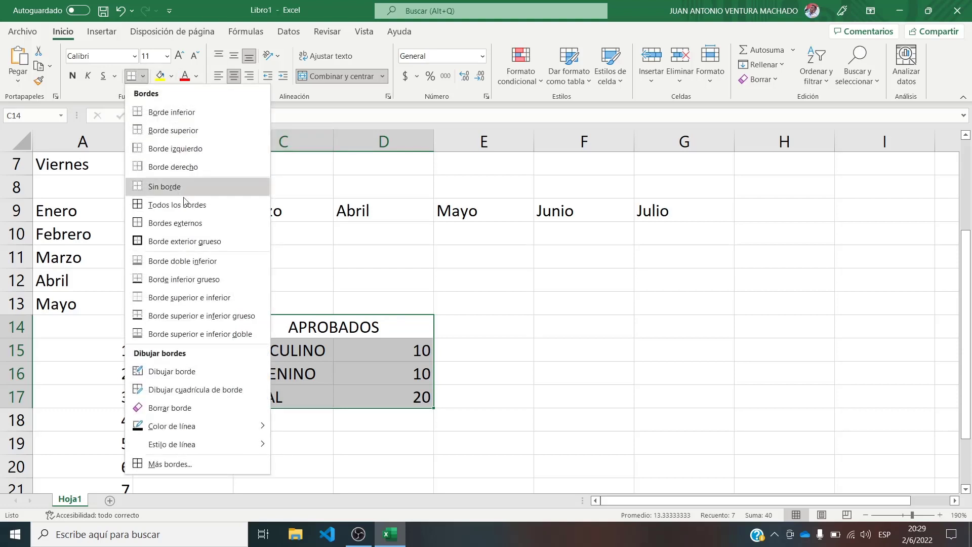
{"action": "left_click", "coordinate": [190, 208]}
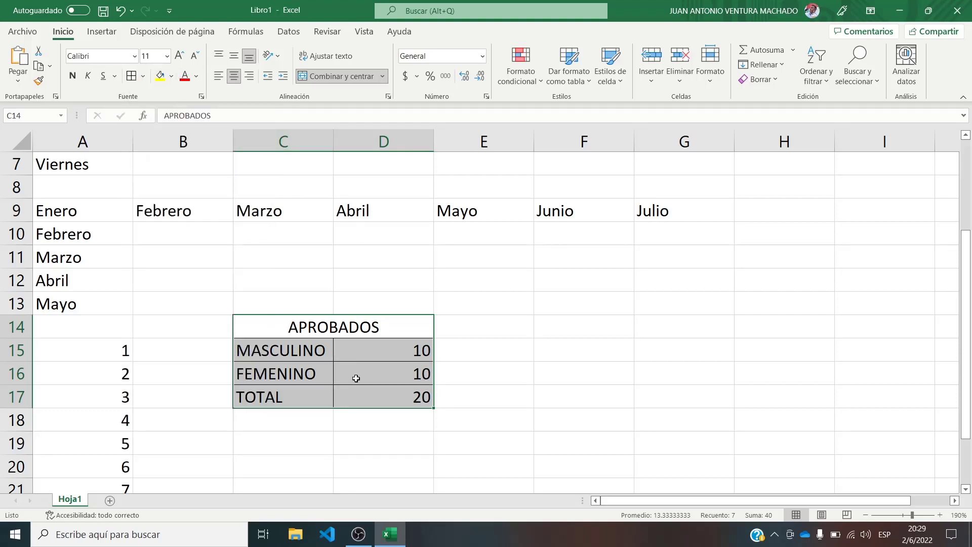
{"action": "left_click", "coordinate": [366, 427]}
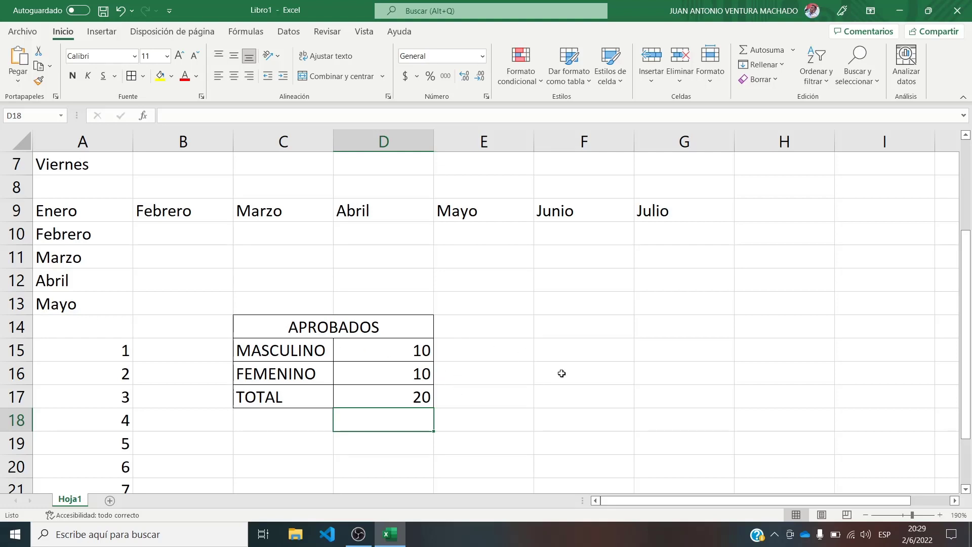
{"action": "left_click", "coordinate": [658, 330]}
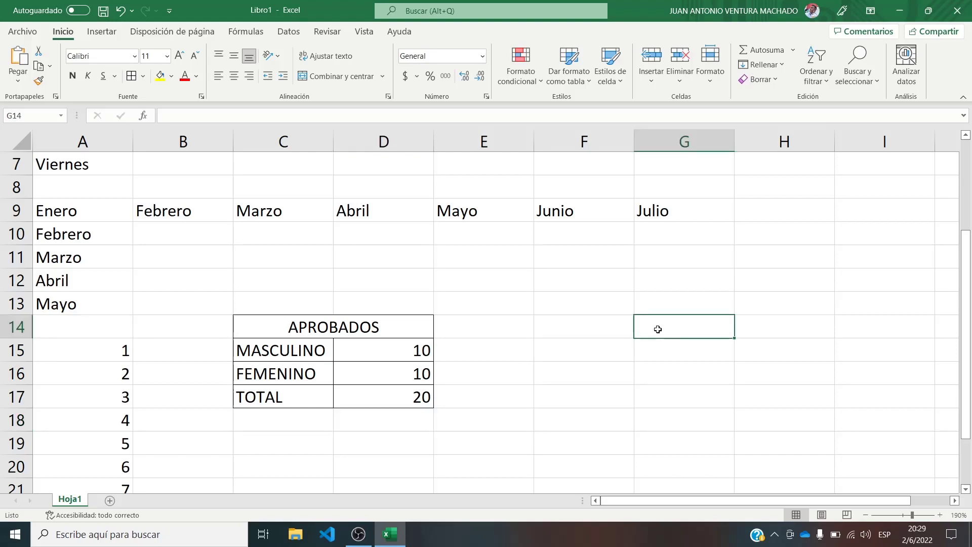
- Enter 'NIVELES EDUCATIVOS' in cell F15
{"action": "key", "text": "Down"}
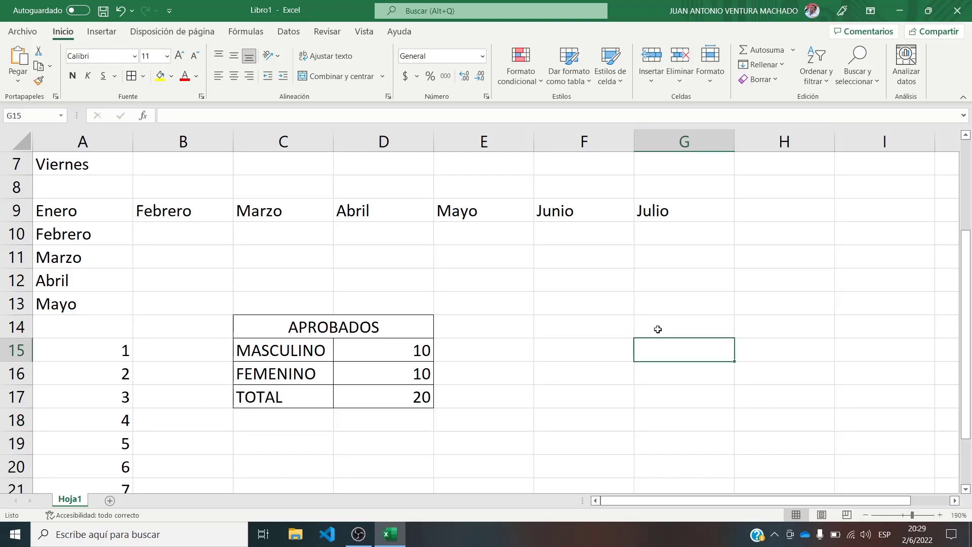
{"action": "key", "text": "Left"}
{"action": "type", "text": "NIVELE"}
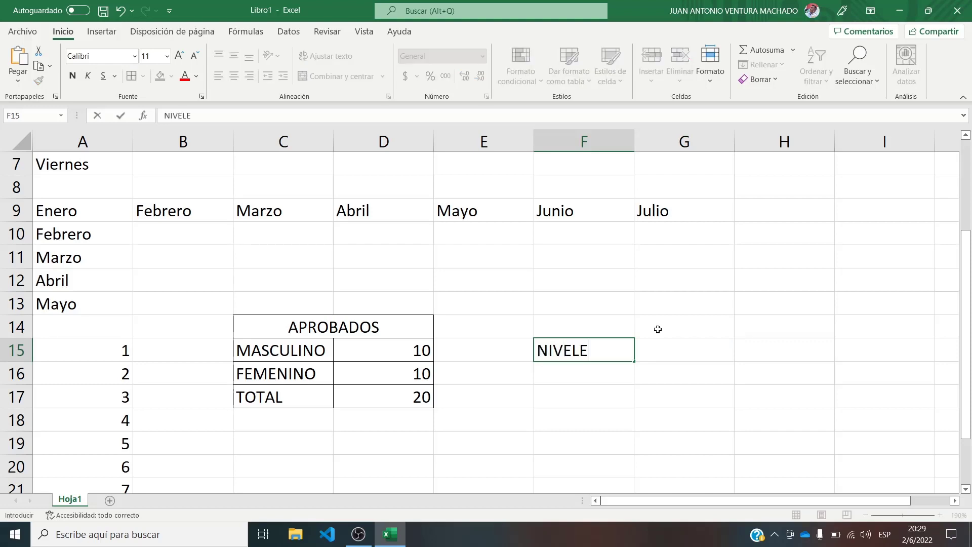
{"action": "type", "text": "S EDUCATIVOS"}
{"action": "key", "text": "Return"}
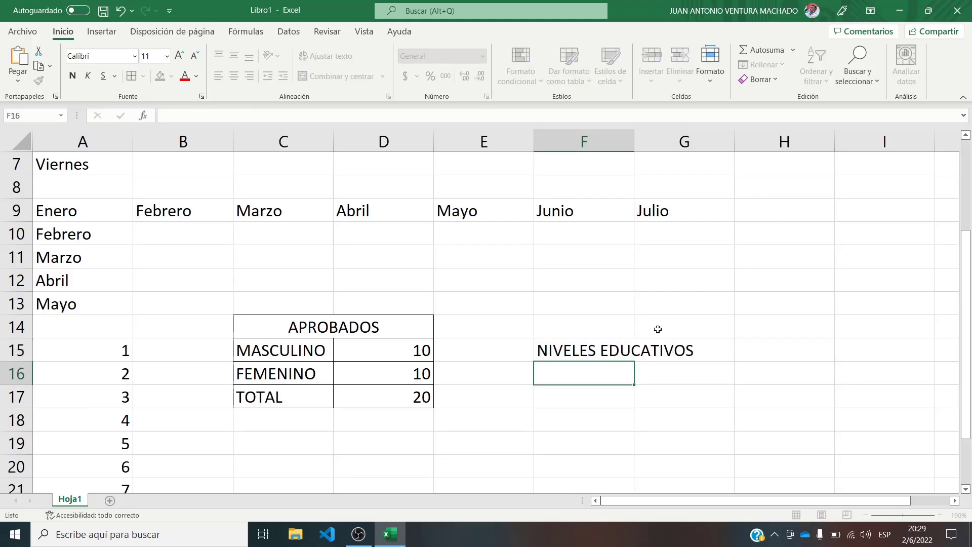
- List EDUCACION BASICA, MEDIA and SUPERIOR in G15:G17 and widen column G to fit
{"action": "left_click", "coordinate": [677, 320]}
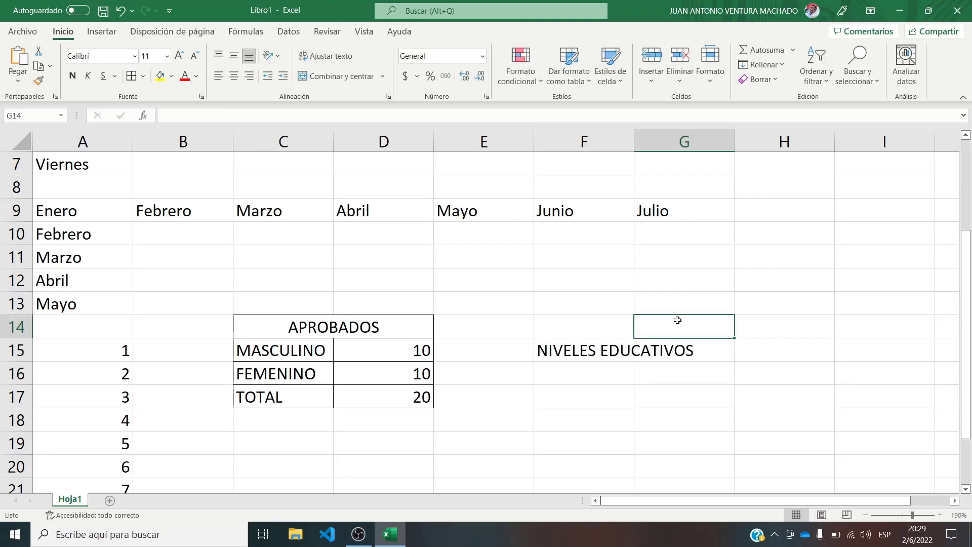
{"action": "left_click", "coordinate": [689, 344]}
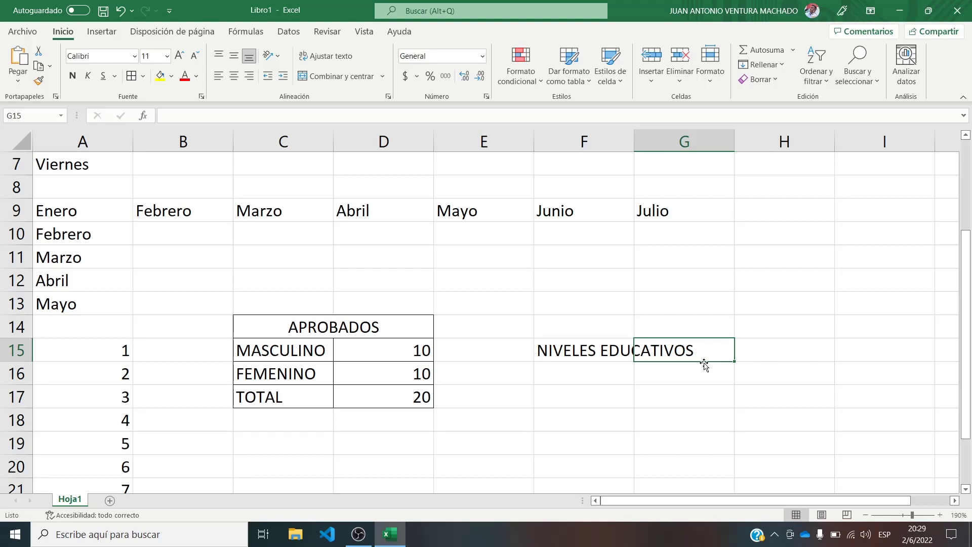
{"action": "type", "text": "EDI"}
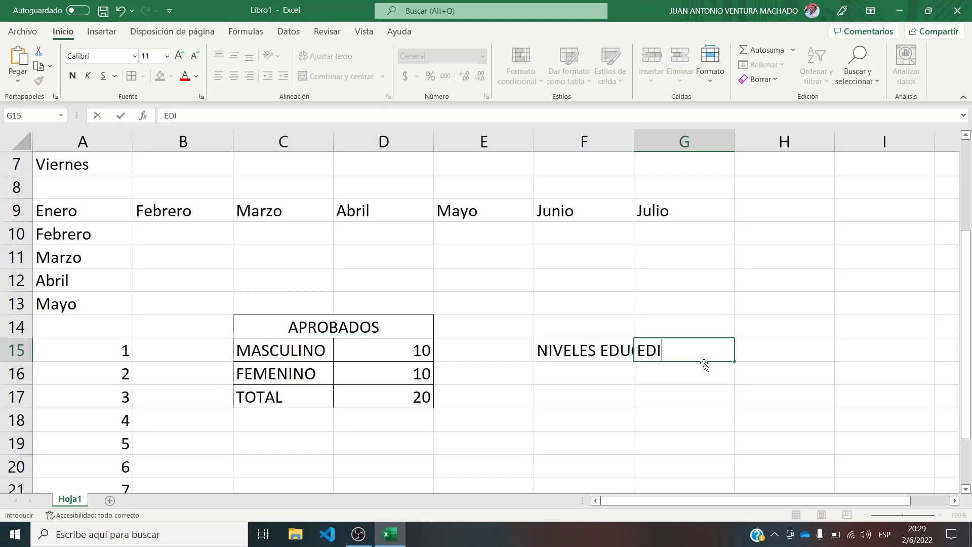
{"action": "type", "text": "CACION"}
{"action": "key", "text": "BackSpace"}
{"action": "key", "text": "BackSpace"}
{"action": "key", "text": "BackSpace"}
{"action": "key", "text": "BackSpace"}
{"action": "key", "text": "BackSpace"}
{"action": "key", "text": "BackSpace"}
{"action": "type", "text": "UCACION BASICA"}
{"action": "key", "text": "Return"}
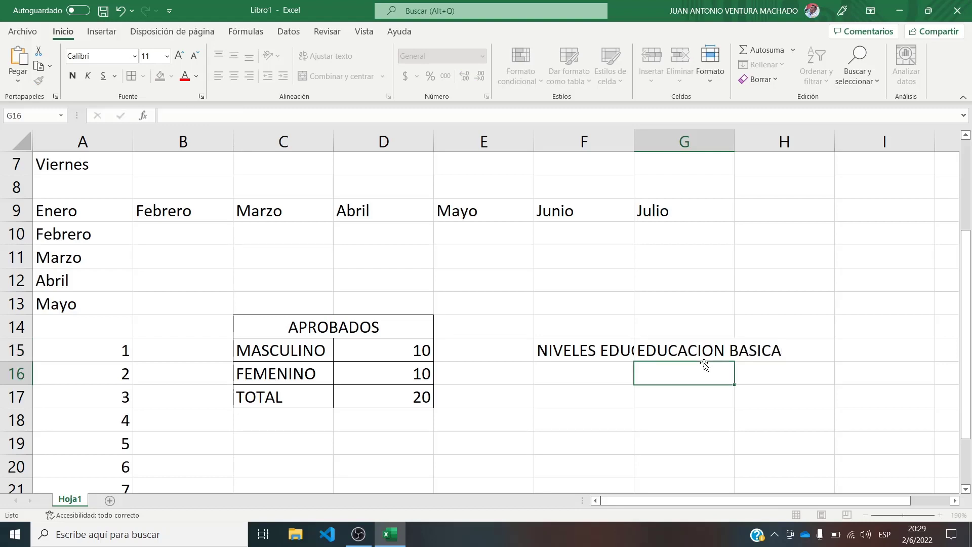
{"action": "type", "text": "EDUCACION "}
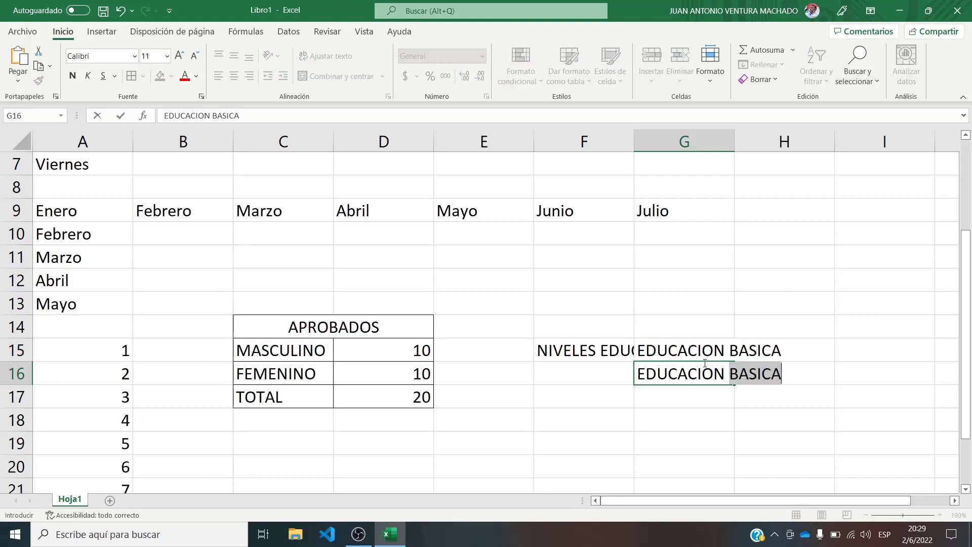
{"action": "type", "text": "MEDIA"}
{"action": "key", "text": "Return"}
{"action": "type", "text": "EDUCACIO"}
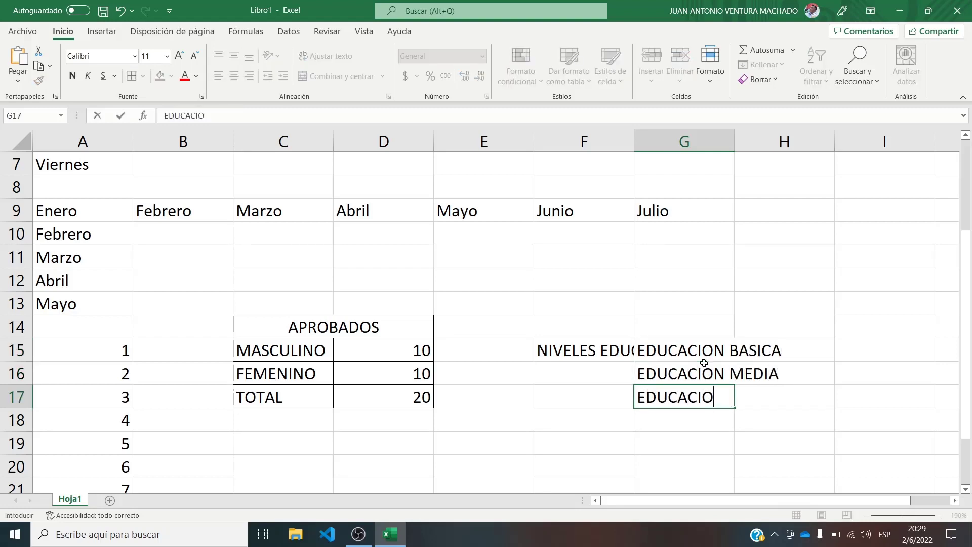
{"action": "type", "text": "N SUPERIOR"}
{"action": "key", "text": "Return"}
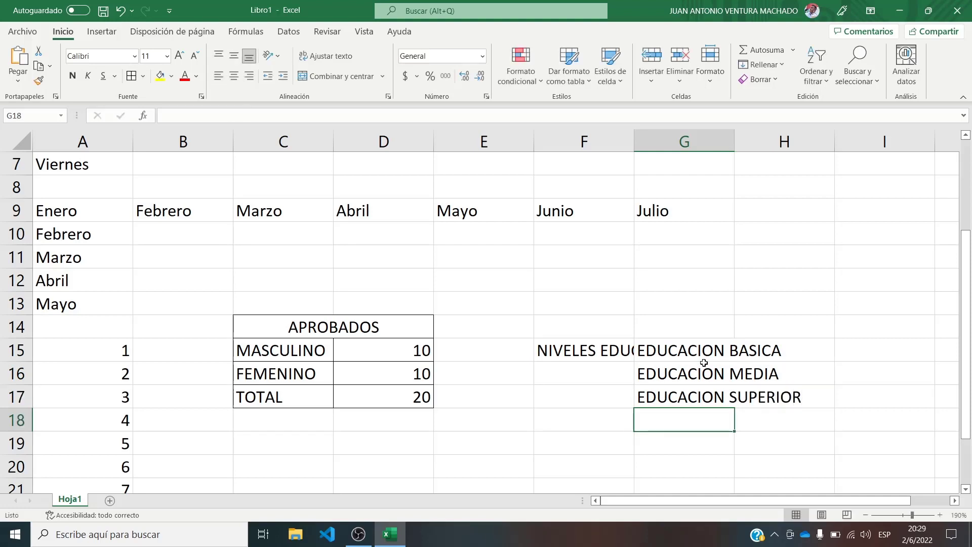
{"action": "left_click_drag", "start_coordinate": [734, 142], "coordinate": [813, 146]}
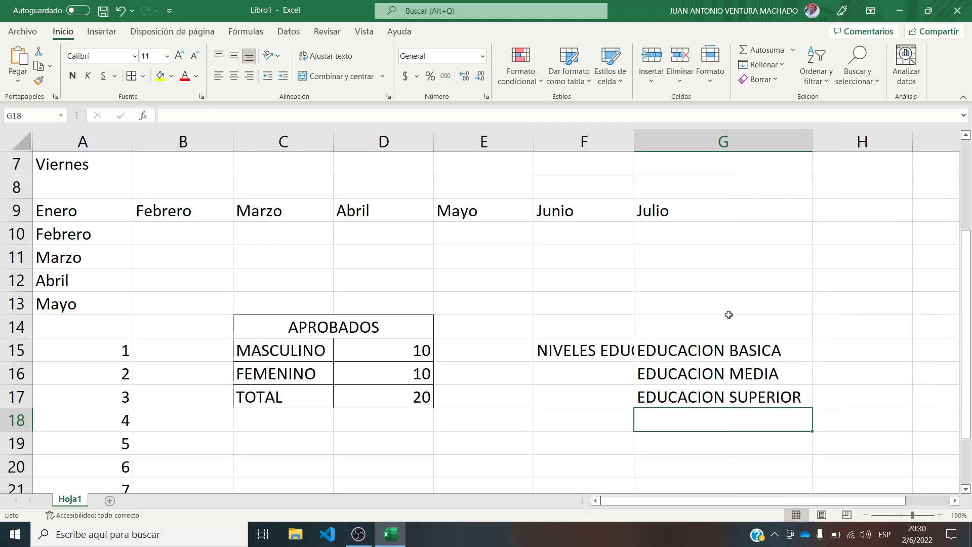
- Merge F15:F17, wrap NIVELES EDUCATIVOS onto two lines and centre it vertically
{"action": "left_click", "coordinate": [606, 349]}
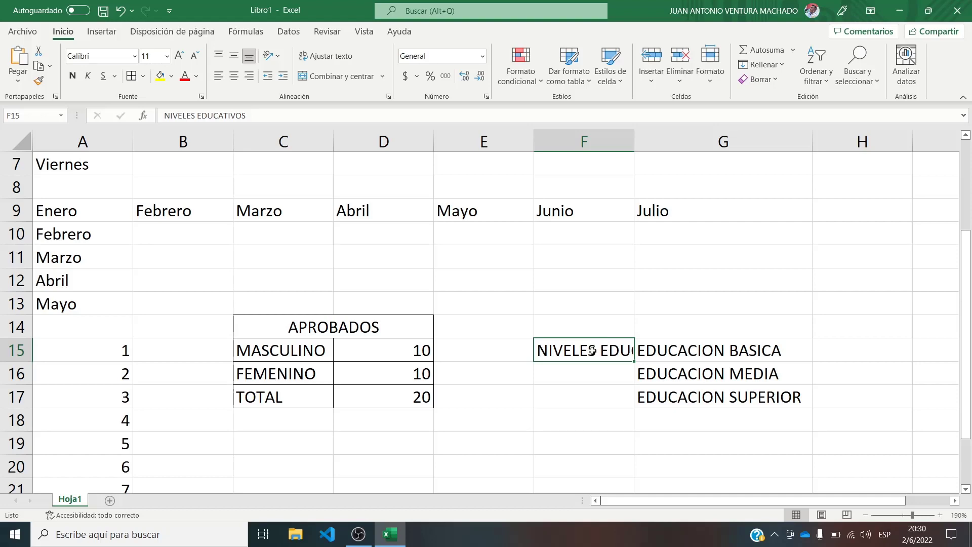
{"action": "left_click_drag", "start_coordinate": [592, 350], "coordinate": [600, 394]}
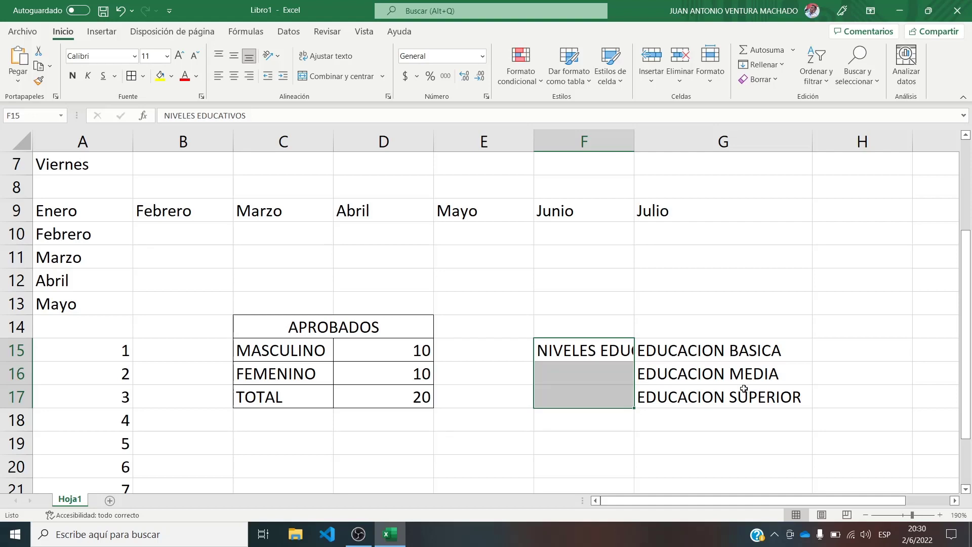
{"action": "left_click", "coordinate": [341, 79]}
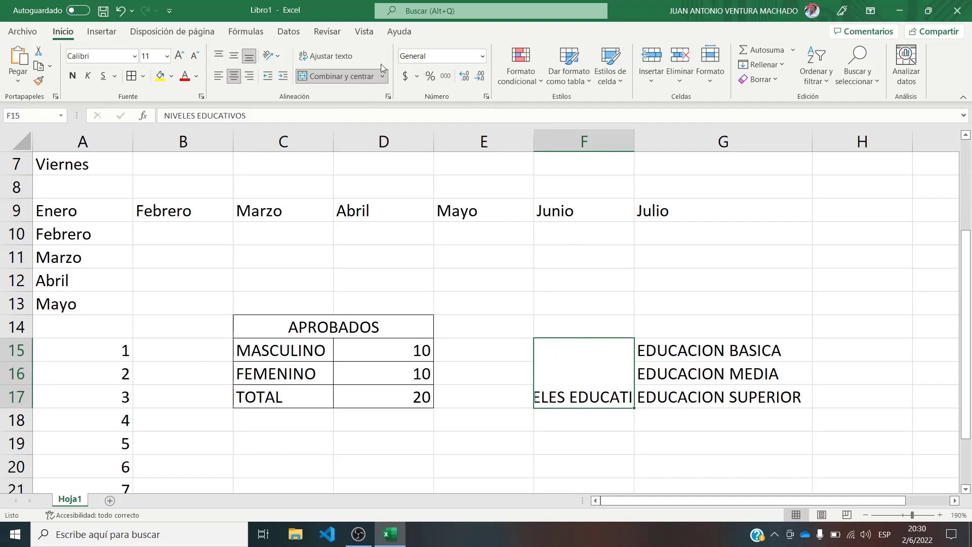
{"action": "left_click", "coordinate": [353, 62]}
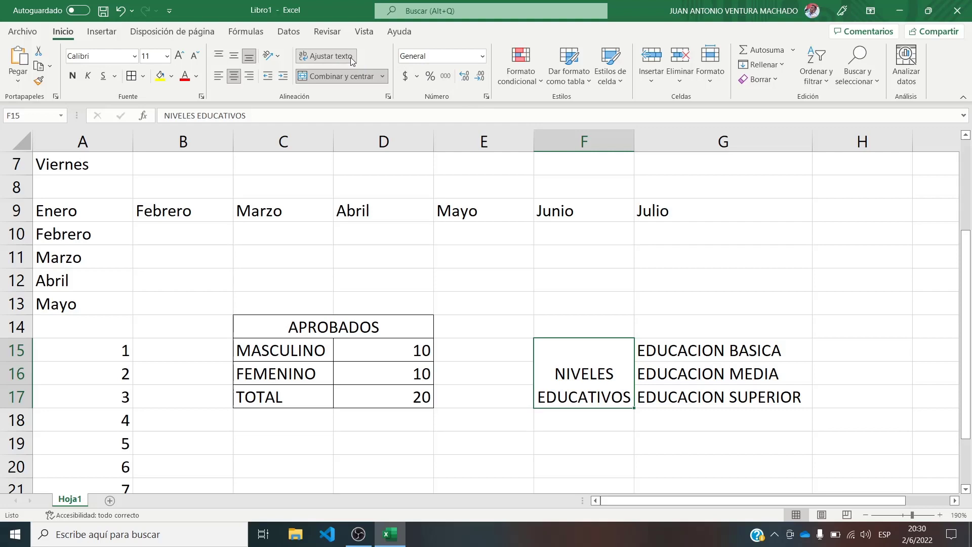
{"action": "left_click", "coordinate": [234, 56]}
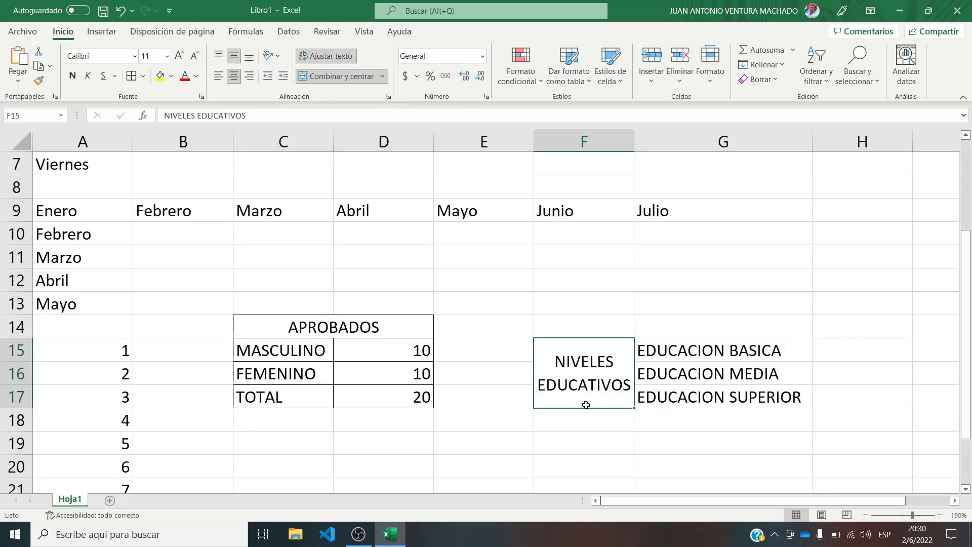
{"action": "left_click_drag", "start_coordinate": [598, 400], "coordinate": [692, 411]}
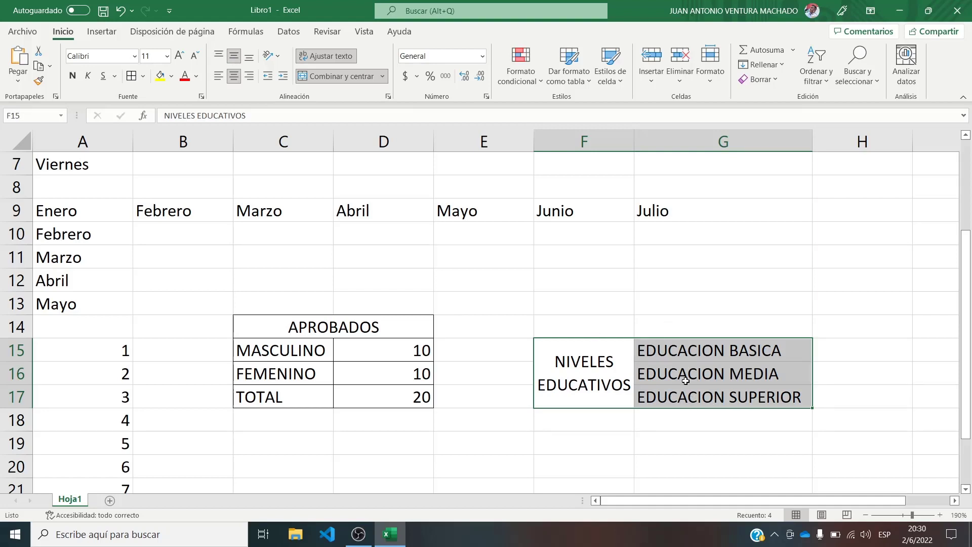
- Apply Todos los bordes to every cell of F15:G17, then check the NIVELES EDUCATIVOS table
{"action": "left_click", "coordinate": [143, 76]}
{"action": "left_click", "coordinate": [184, 202]}
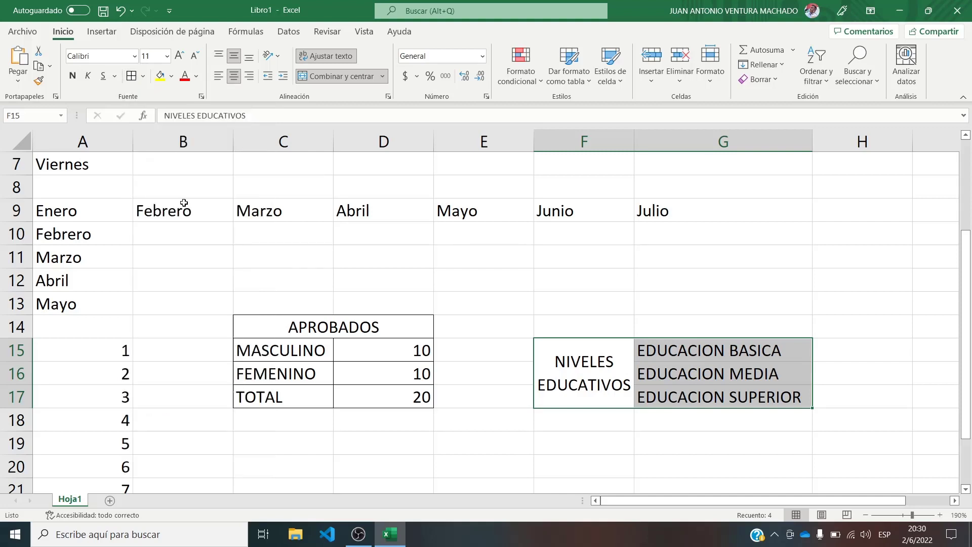
{"action": "left_click", "coordinate": [576, 328]}
{"action": "left_click", "coordinate": [579, 443]}
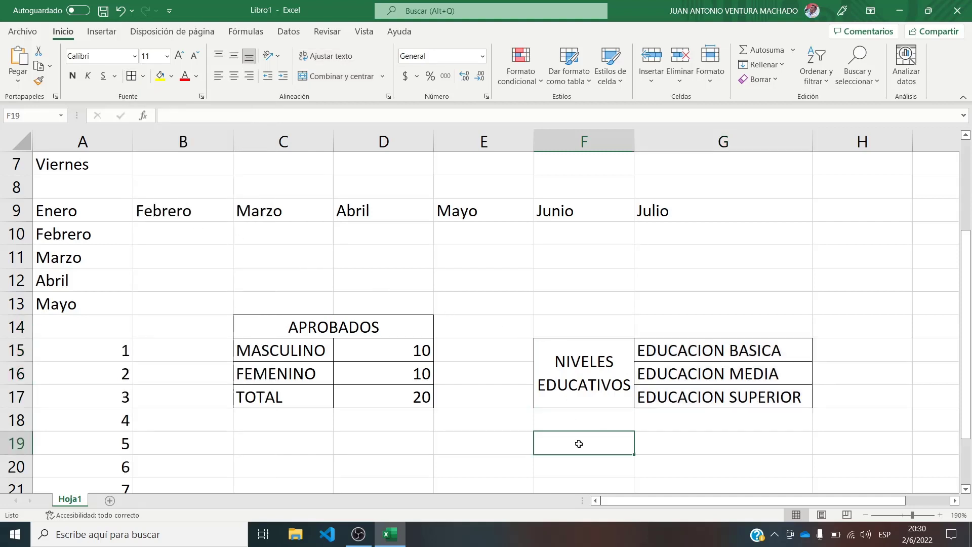
{"action": "left_click", "coordinate": [392, 329]}
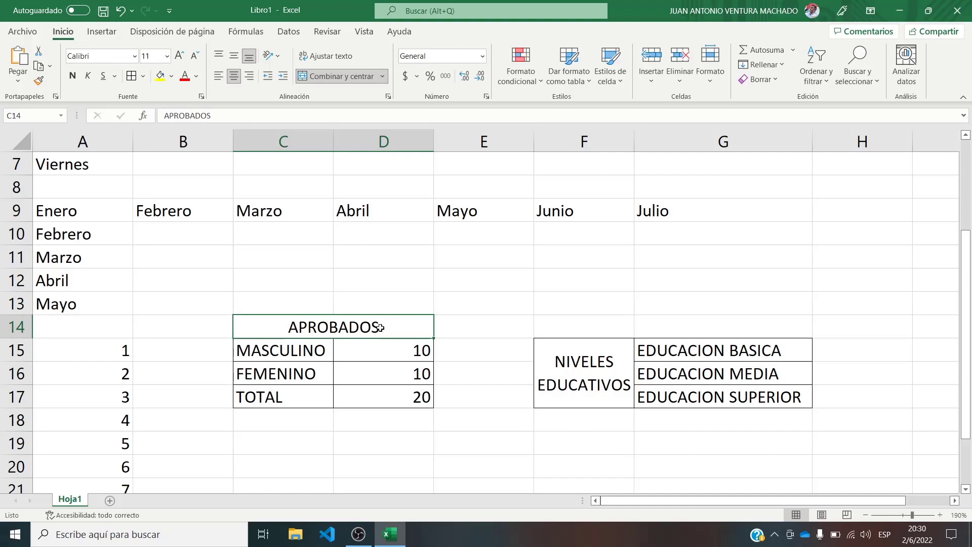
{"action": "left_click", "coordinate": [576, 366]}
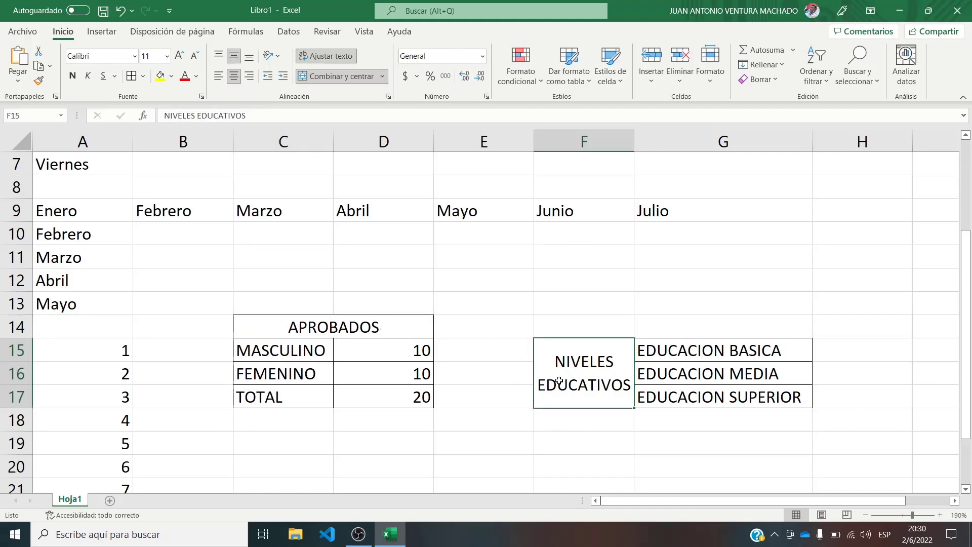
{"action": "scroll", "coordinate": [409, 395], "scroll_direction": "down", "scroll_amount": 1}
{"action": "scroll", "coordinate": [410, 395], "scroll_direction": "down", "scroll_amount": 1}
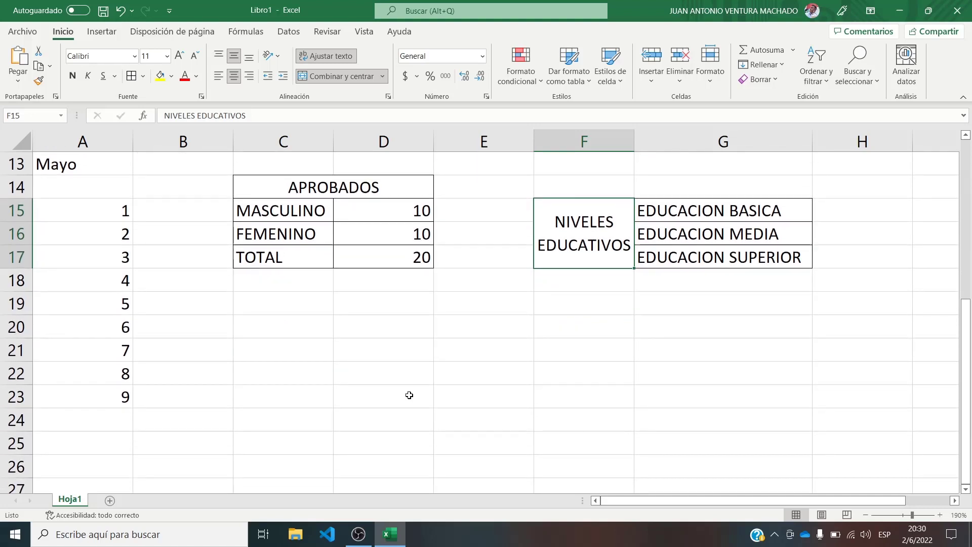
{"action": "scroll", "coordinate": [408, 400], "scroll_direction": "down", "scroll_amount": 1}
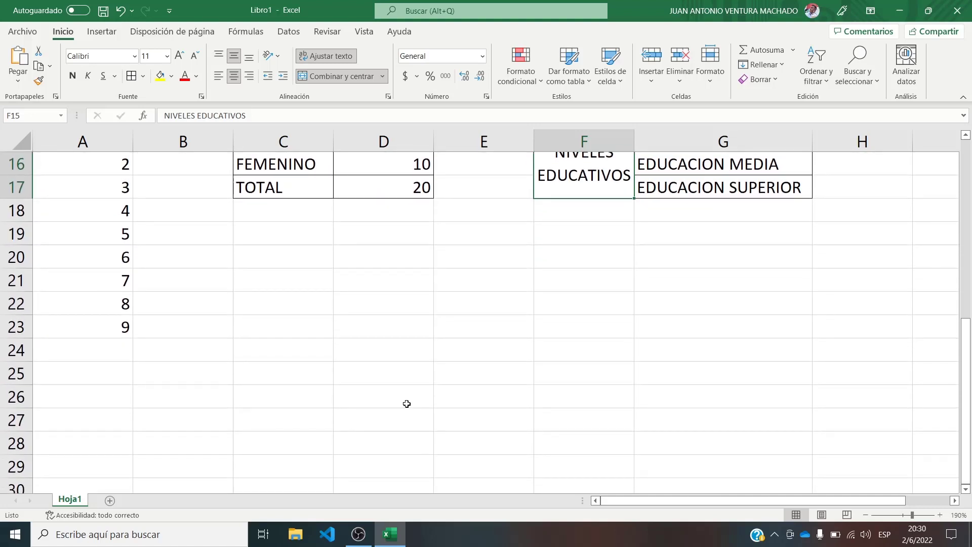
- Enter headers CANT1, CANT2, TOTAL and OPERACIÓN across C21:F21
{"action": "left_click", "coordinate": [316, 284]}
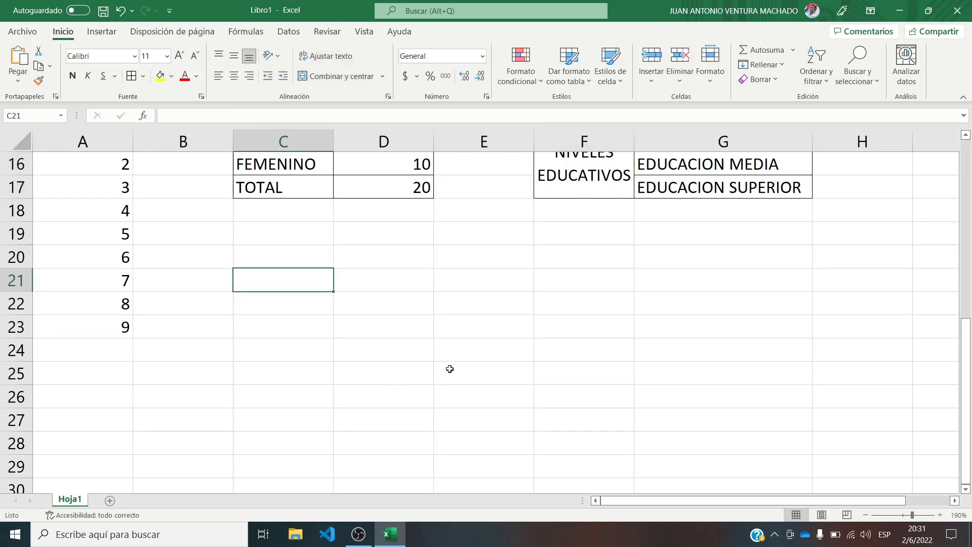
{"action": "type", "text": "CANT1"}
{"action": "key", "text": "Tab"}
{"action": "type", "text": "CANT"}
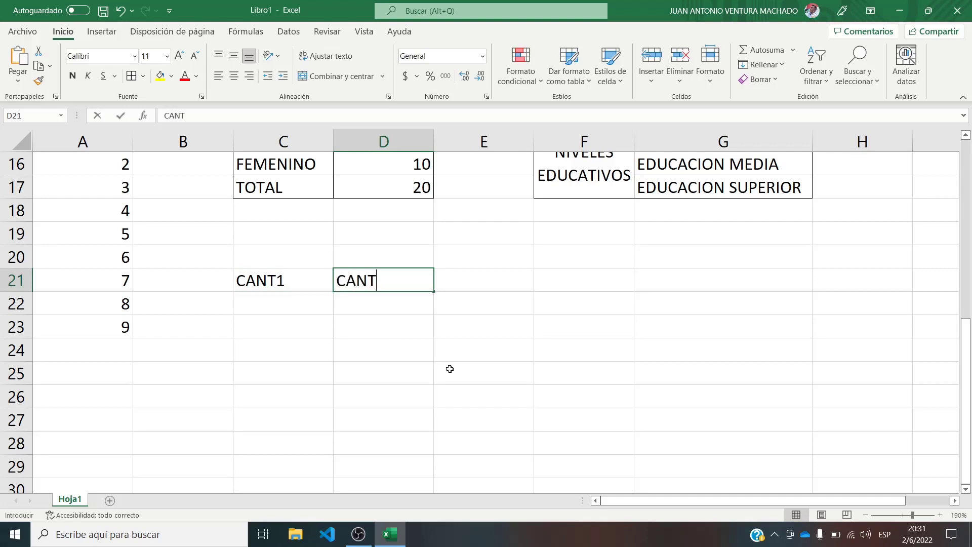
{"action": "type", "text": "2"}
{"action": "key", "text": "Tab"}
{"action": "type", "text": "TO"}
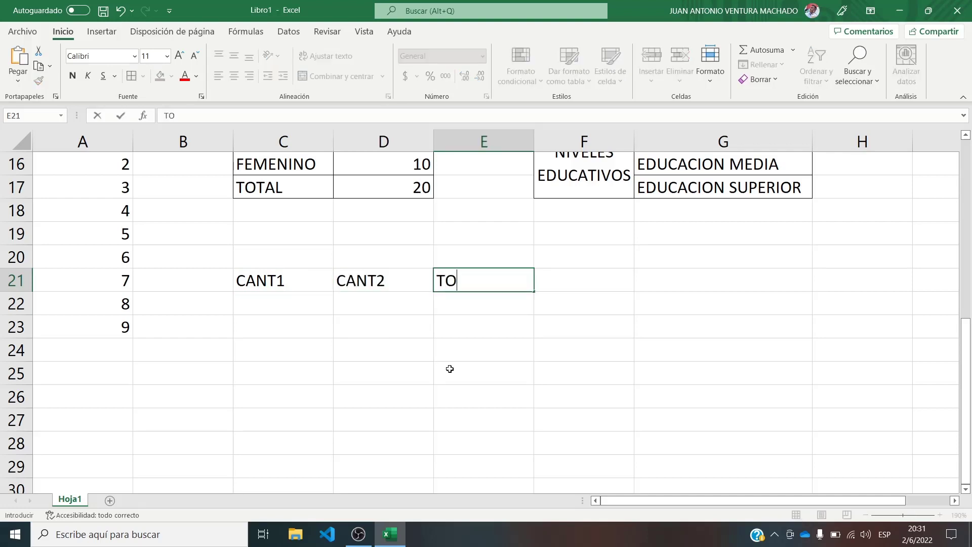
{"action": "type", "text": "TAL"}
{"action": "key", "text": "Tab"}
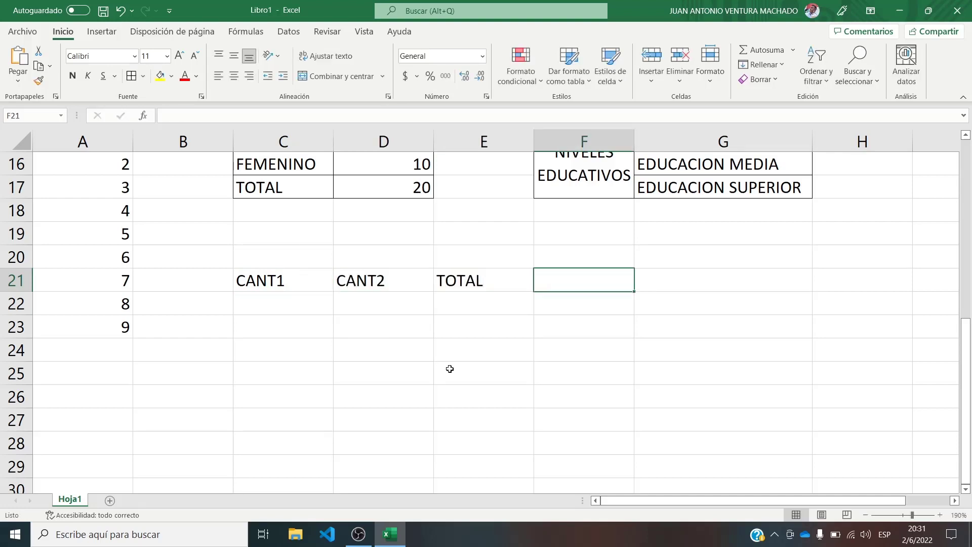
{"action": "type", "text": "OPERACIÓN"}
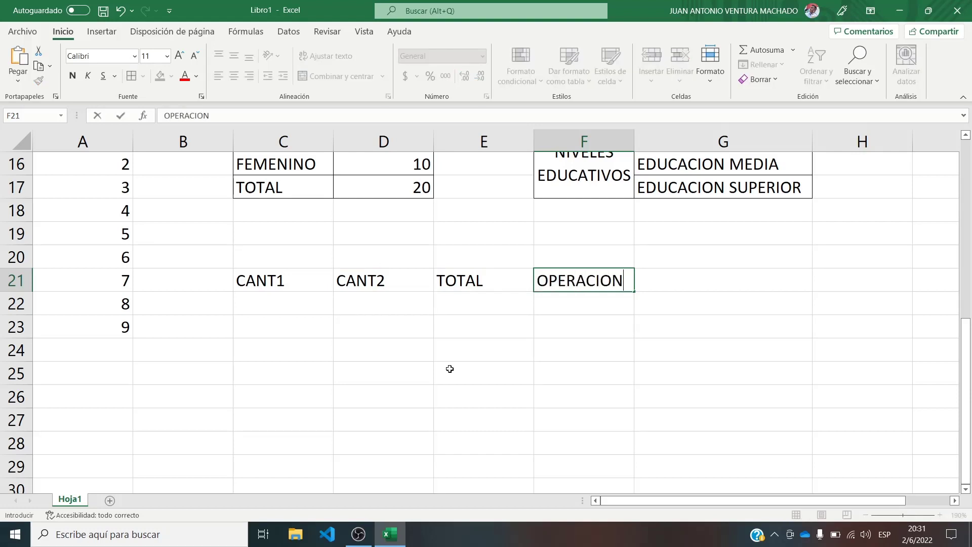
{"action": "key", "text": "Return"}
- List SUMA, RESTA, MULTIPLICACION and DIVISION in F22:F25 under OPERACIÓN
{"action": "type", "text": "SUMA"}
{"action": "key", "text": "Return"}
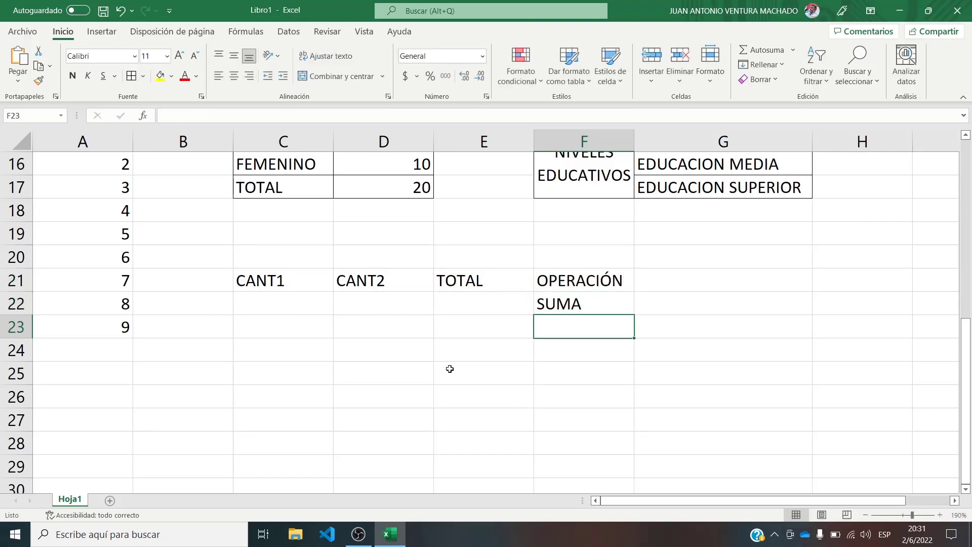
{"action": "type", "text": "RESTA"}
{"action": "key", "text": "Return"}
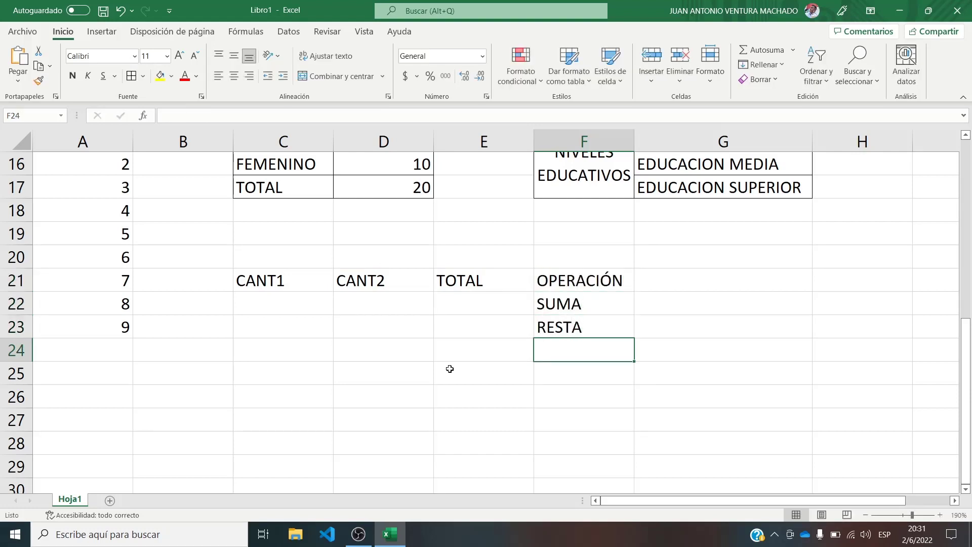
{"action": "type", "text": "MULTIPLICA"}
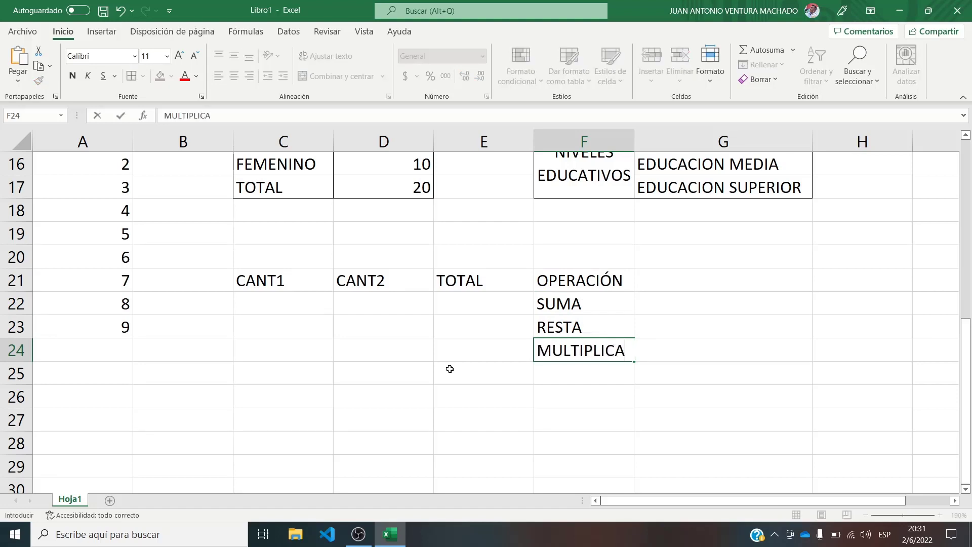
{"action": "type", "text": "CION"}
{"action": "key", "text": "Return"}
{"action": "type", "text": "DIVISION"}
{"action": "key", "text": "Return"}
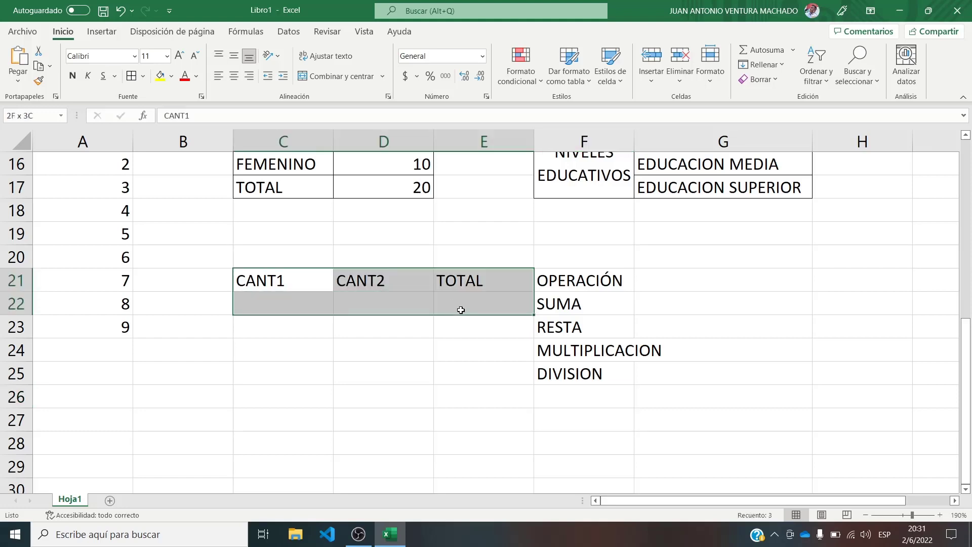
- Apply all borders to every cell of the C21:F25 operations table
{"action": "left_click_drag", "start_coordinate": [318, 280], "coordinate": [552, 371]}
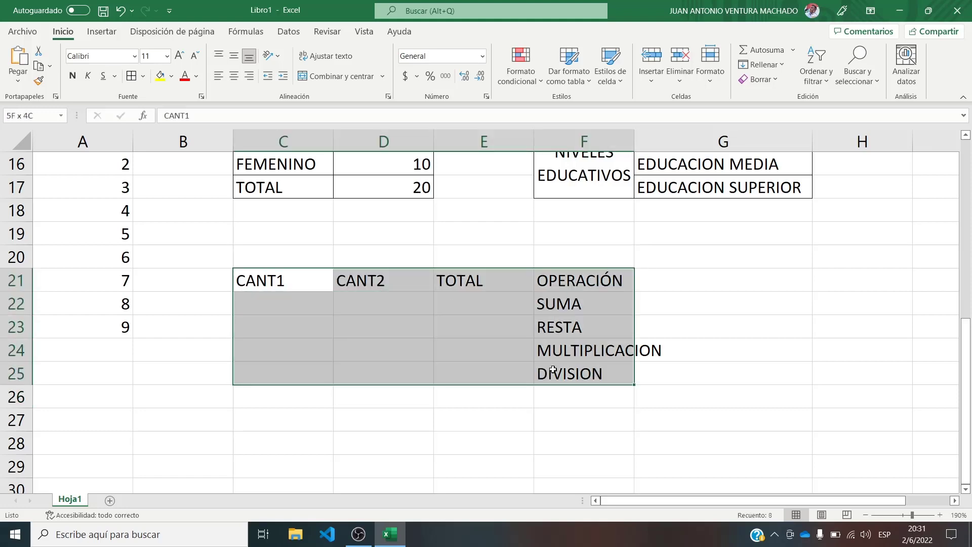
{"action": "left_click", "coordinate": [131, 76]}
{"action": "left_click", "coordinate": [327, 313]}
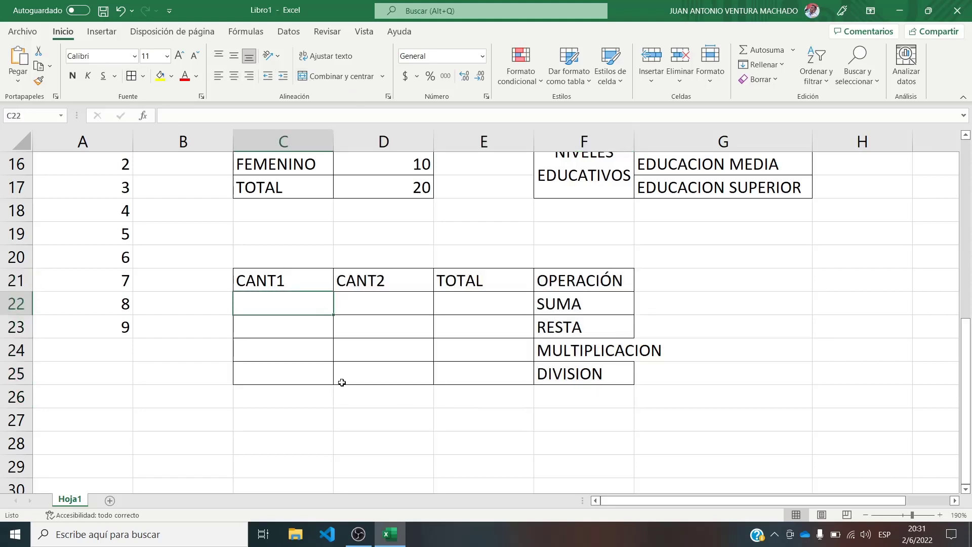
{"action": "left_click", "coordinate": [452, 300]}
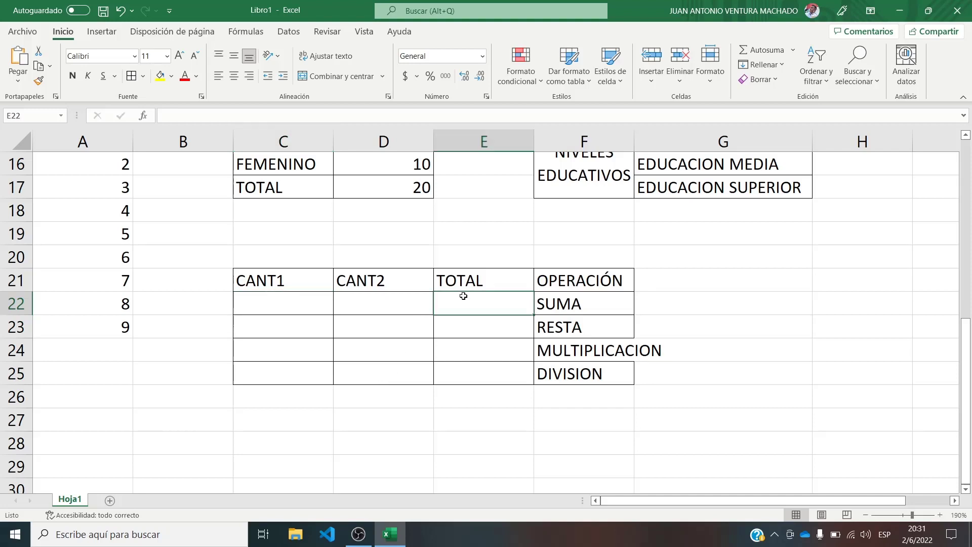
- Enter 2 in C22 under CANT1
{"action": "left_click", "coordinate": [308, 301]}
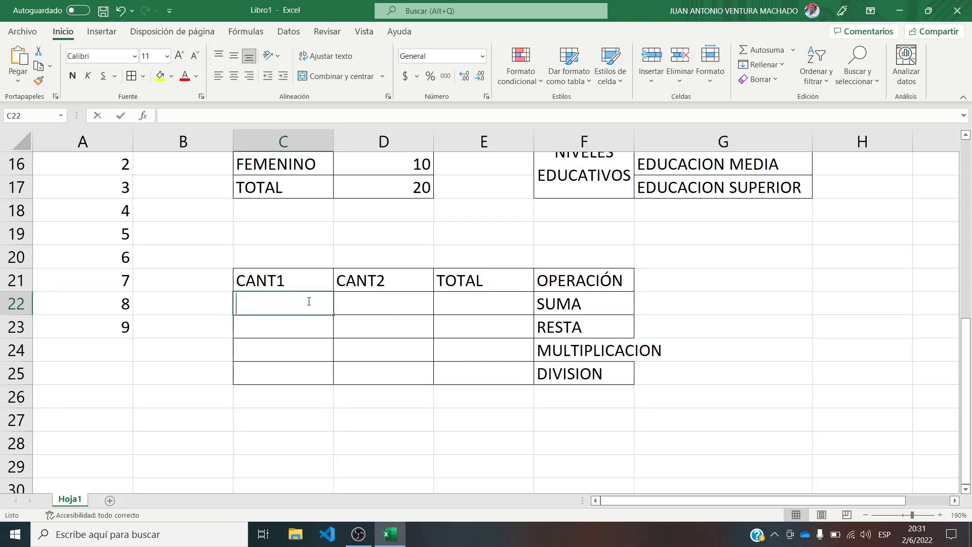
{"action": "type", "text": "2"}
{"action": "key", "text": "Tab"}
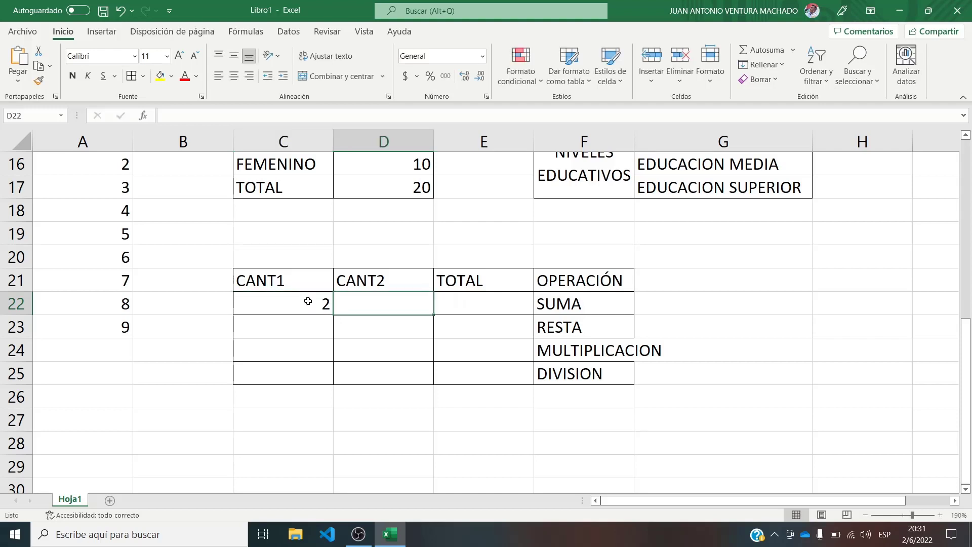
- Enter 2 in D22 and begin a formula with = in E22
{"action": "type", "text": "2"}
{"action": "key", "text": "Return"}
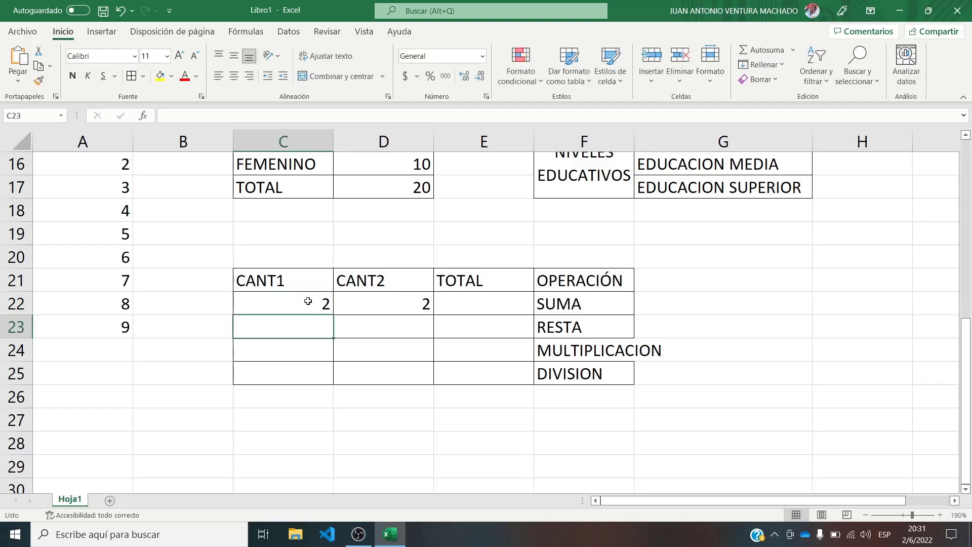
{"action": "left_click", "coordinate": [488, 307]}
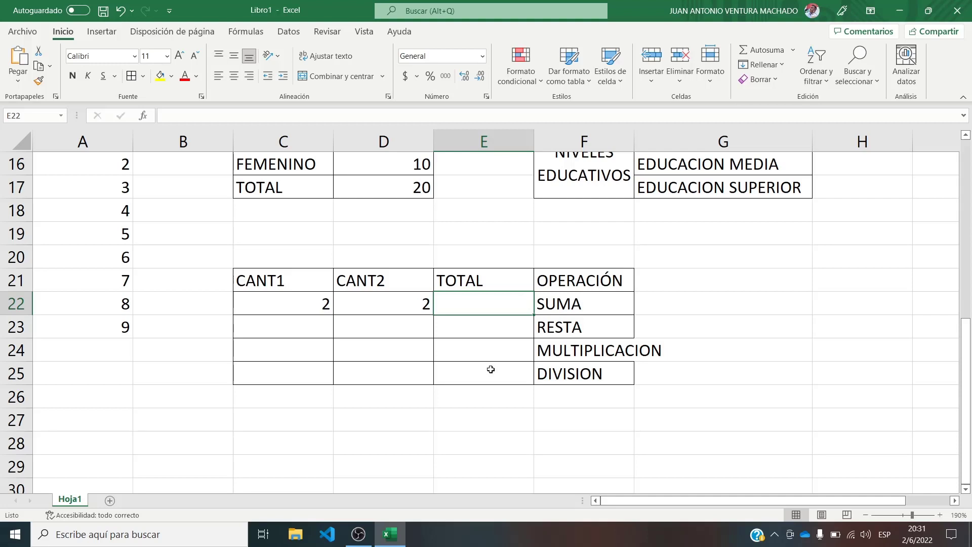
{"action": "type", "text": "="}
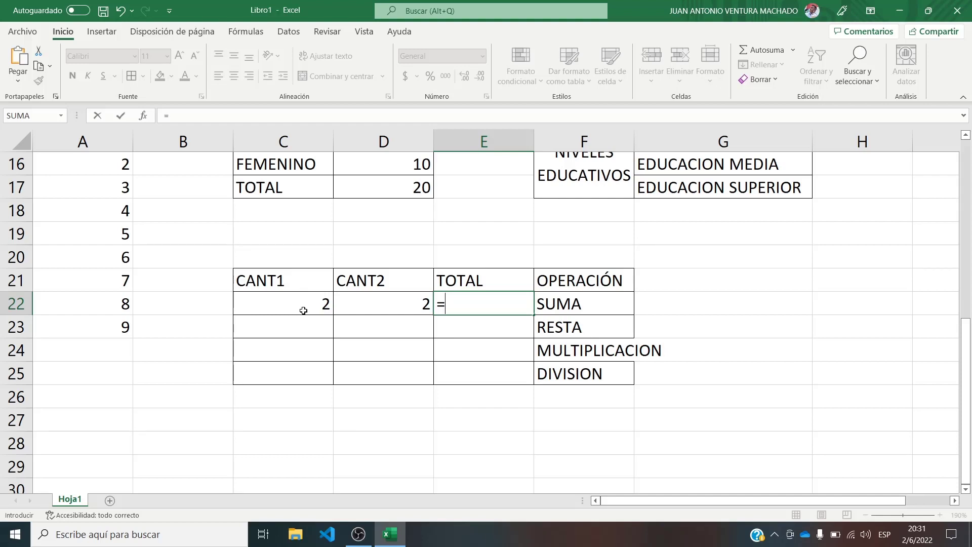
- Complete the SUMA formula in E22 as =C22+D22
{"action": "type", "text": "C22"}
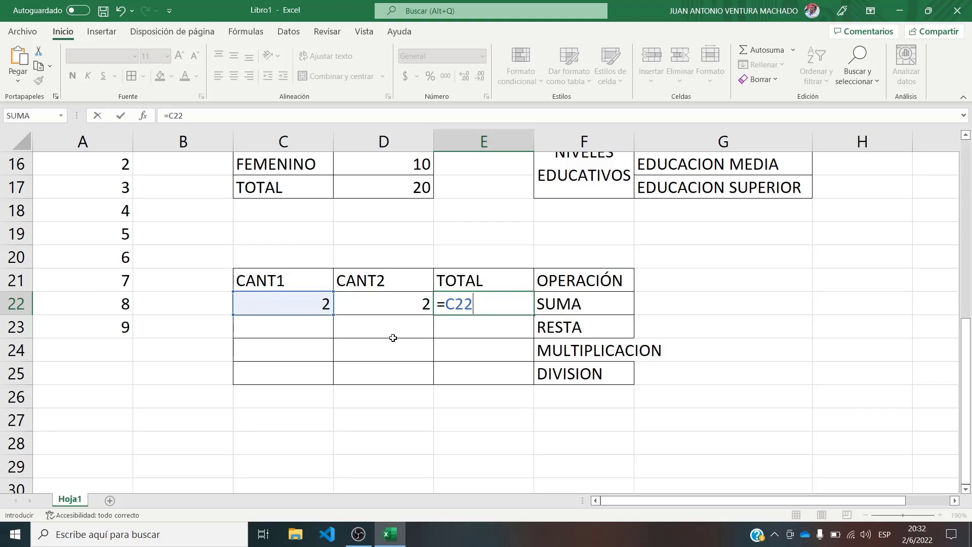
{"action": "type", "text": "+"}
{"action": "left_click", "coordinate": [379, 307]}
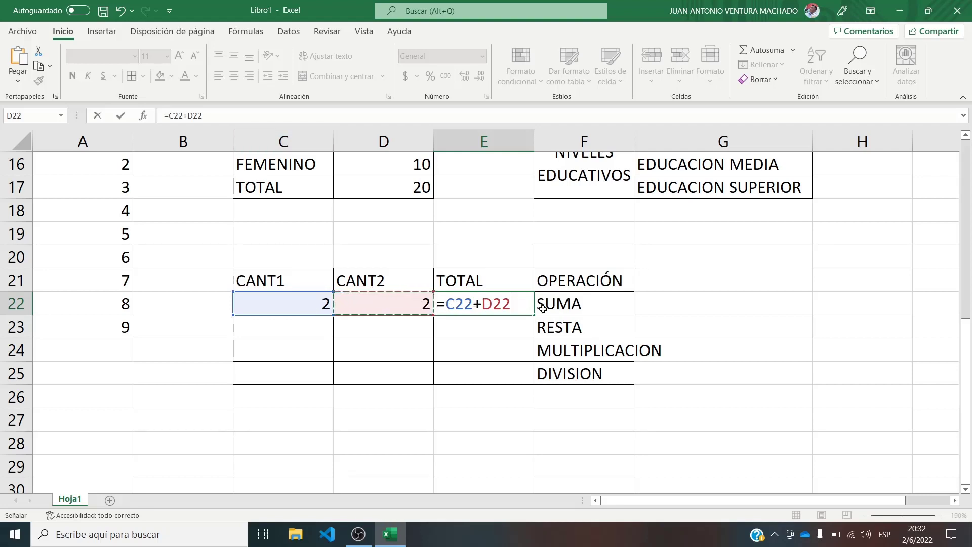
{"action": "key", "text": "Return"}
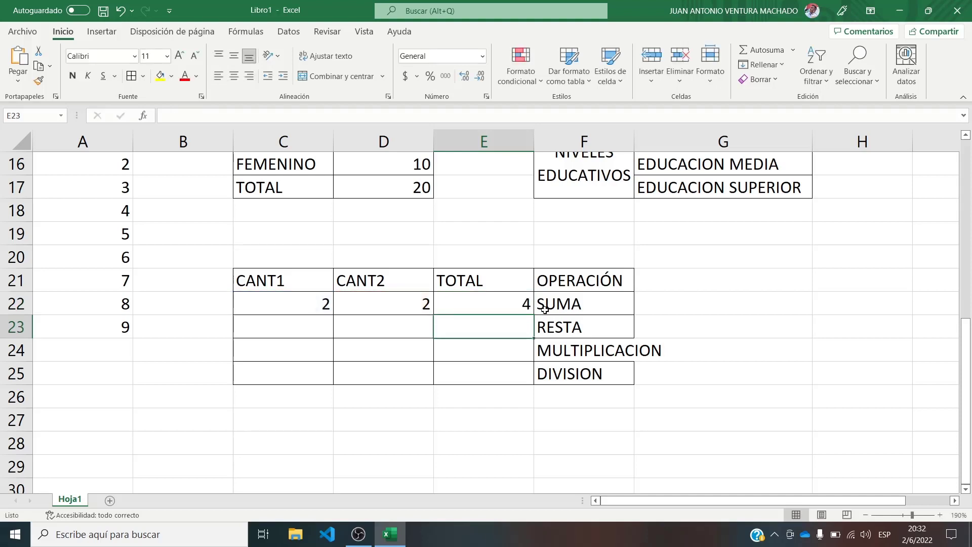
- Change C22 to 9879 and D22 to 13216, then review E22's formula showing 23095
{"action": "left_click", "coordinate": [280, 300]}
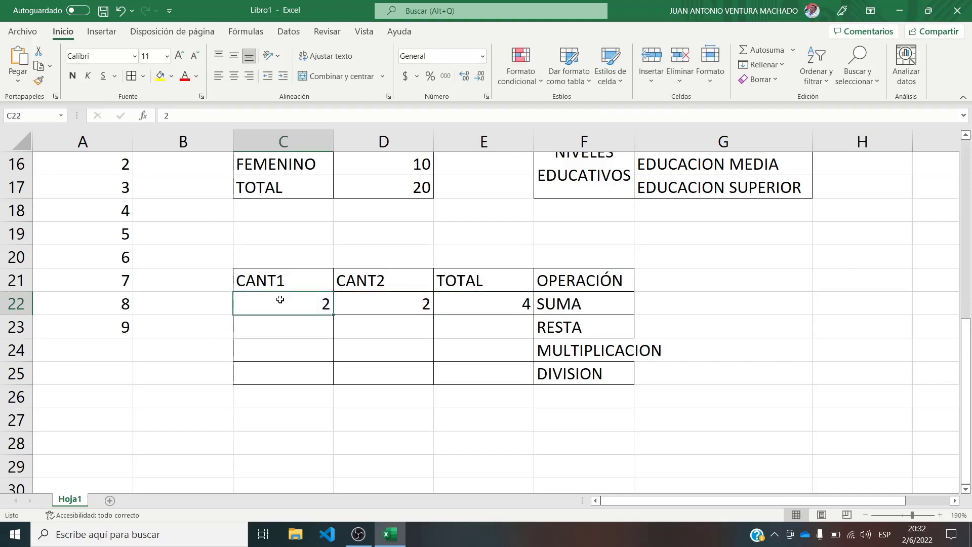
{"action": "type", "text": "9879"}
{"action": "key", "text": "Tab"}
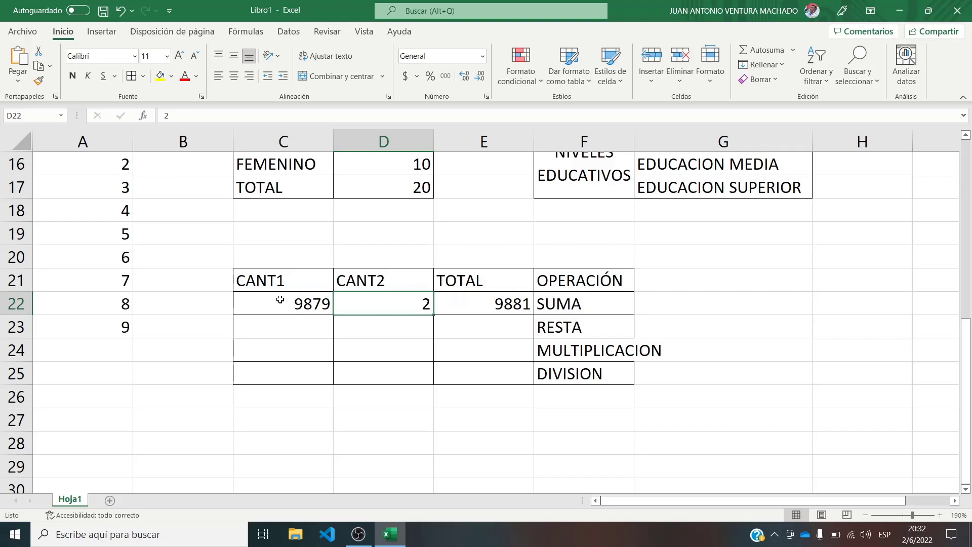
{"action": "type", "text": "13216"}
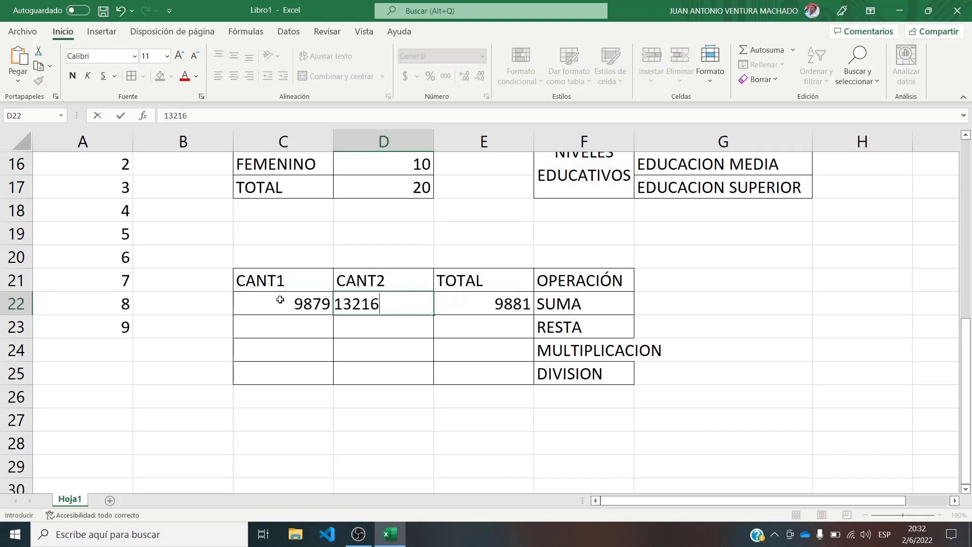
{"action": "key", "text": "Return"}
{"action": "left_click", "coordinate": [464, 300]}
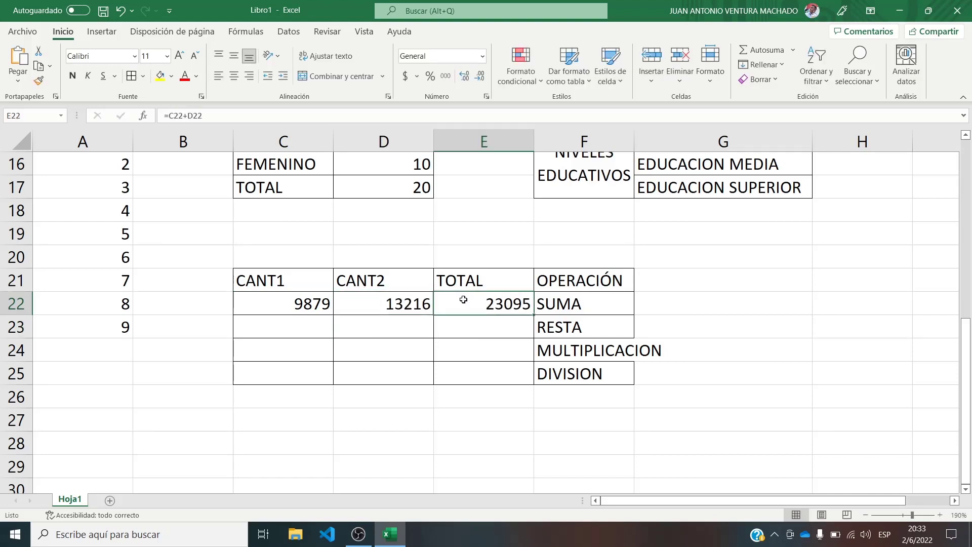
{"action": "left_click", "coordinate": [483, 330]}
{"action": "left_click", "coordinate": [492, 307]}
{"action": "double_click", "coordinate": [491, 304]}
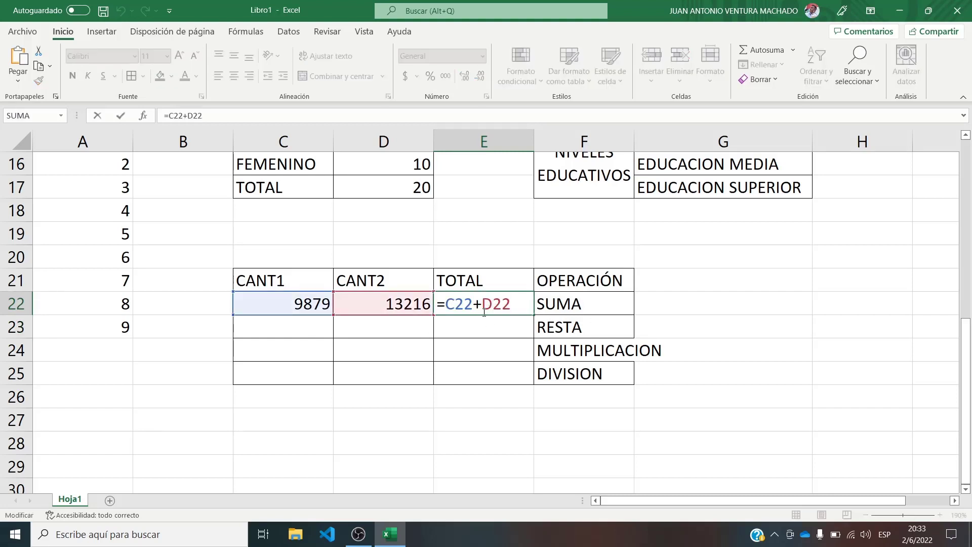
- Enter the subtraction formula =C23-D23 in E23
{"action": "left_click", "coordinate": [492, 331]}
{"action": "type", "text": "="}
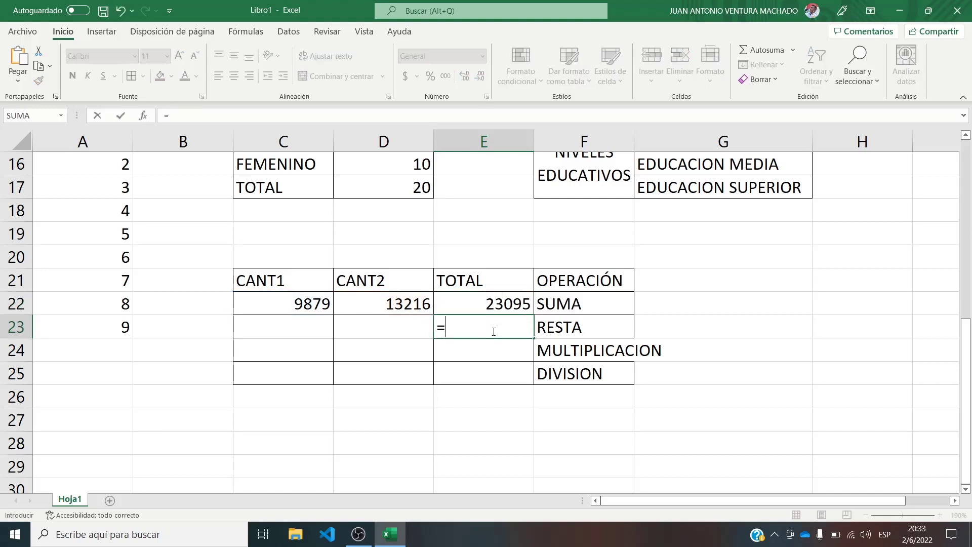
{"action": "left_click", "coordinate": [303, 322]}
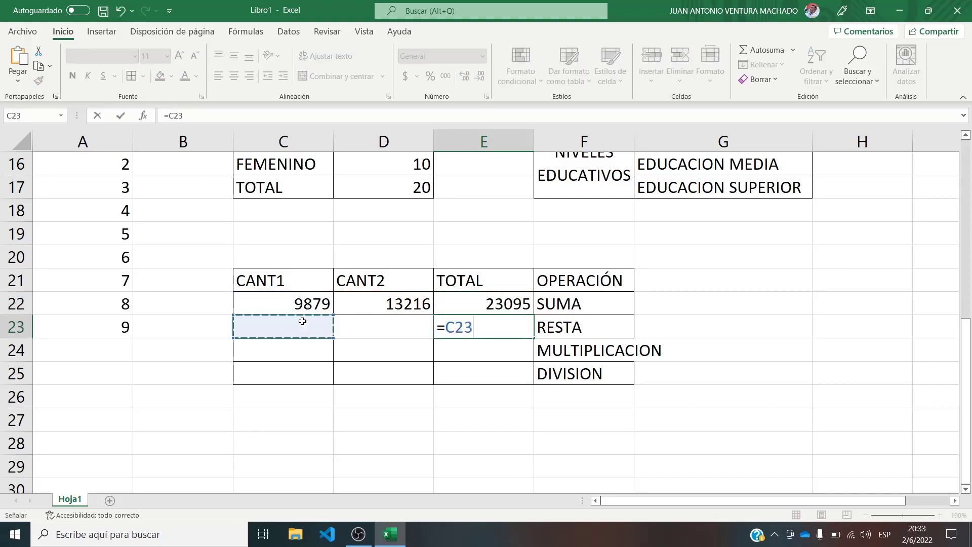
{"action": "type", "text": "-"}
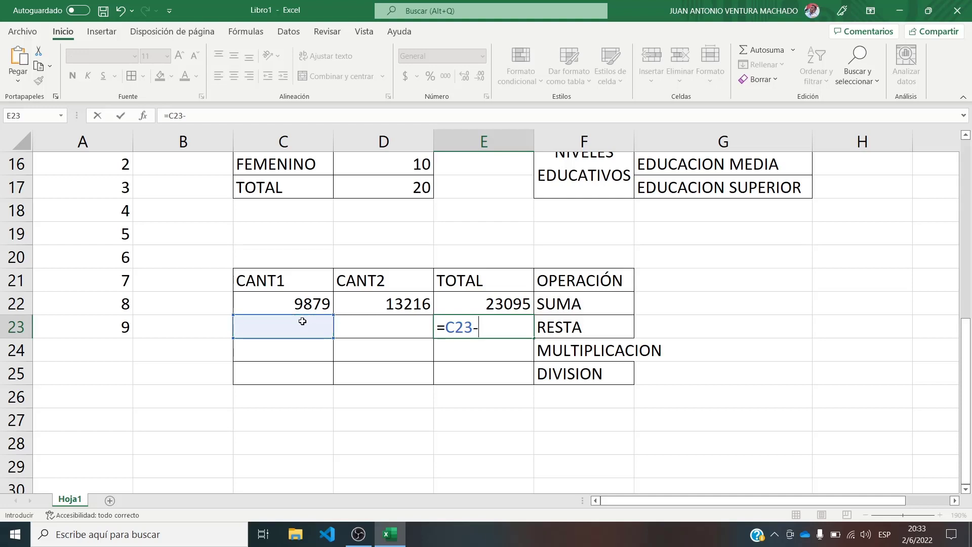
{"action": "left_click", "coordinate": [384, 331]}
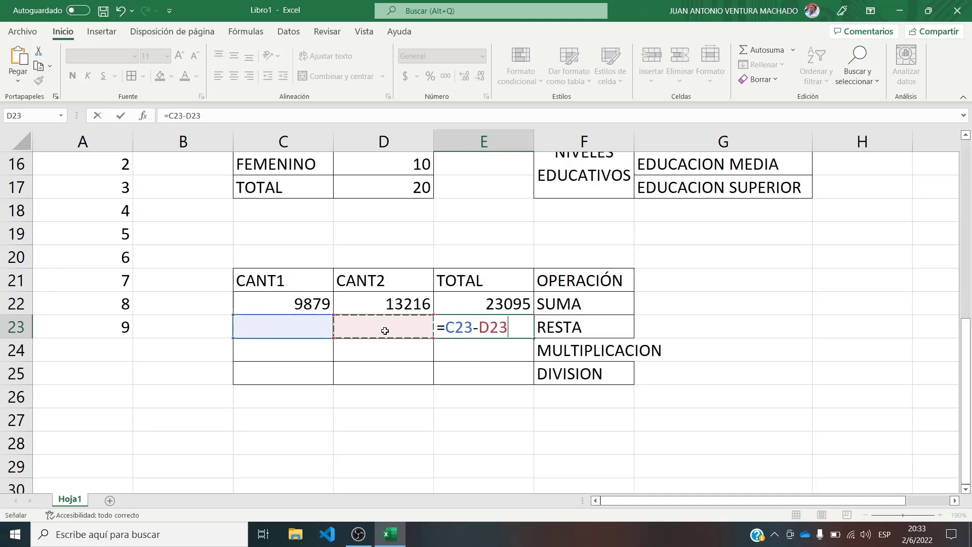
{"action": "key", "text": "Return"}
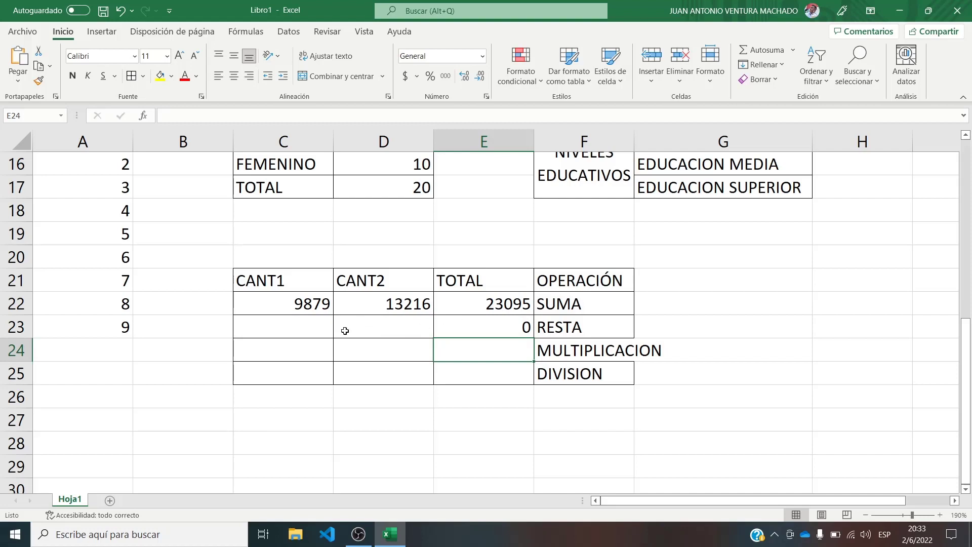
- Enter 5 in C23 and 3 in D23, then begin a formula in E24
{"action": "left_click", "coordinate": [299, 330]}
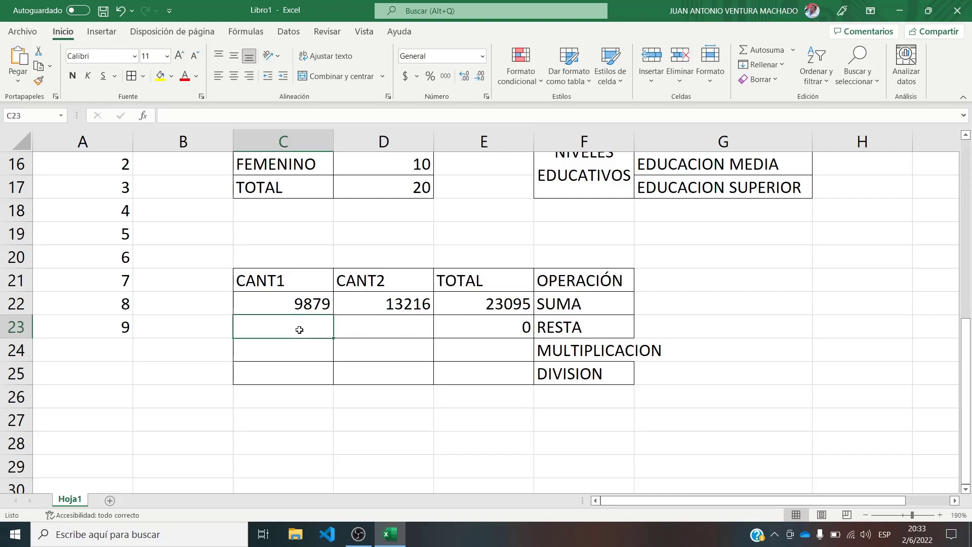
{"action": "type", "text": "5"}
{"action": "key", "text": "Tab"}
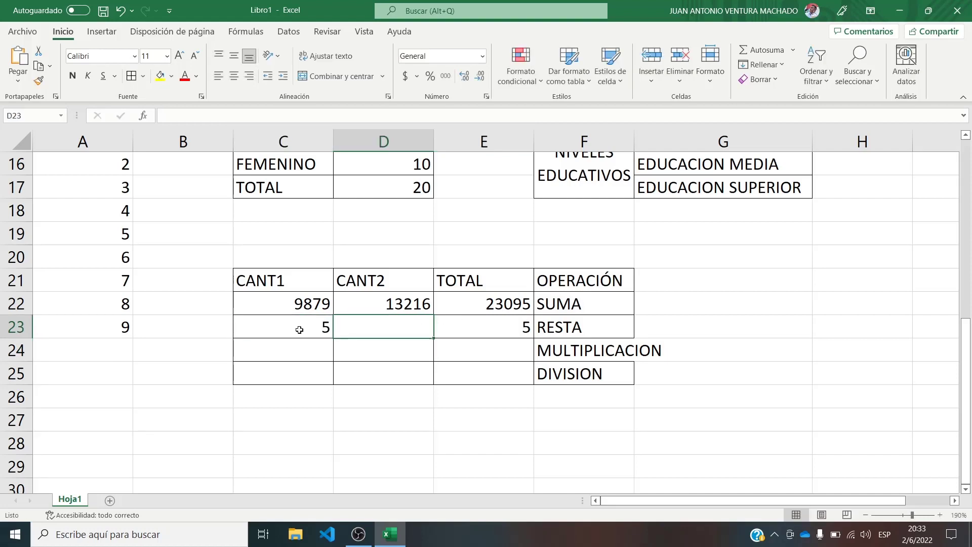
{"action": "type", "text": "3"}
{"action": "key", "text": "Return"}
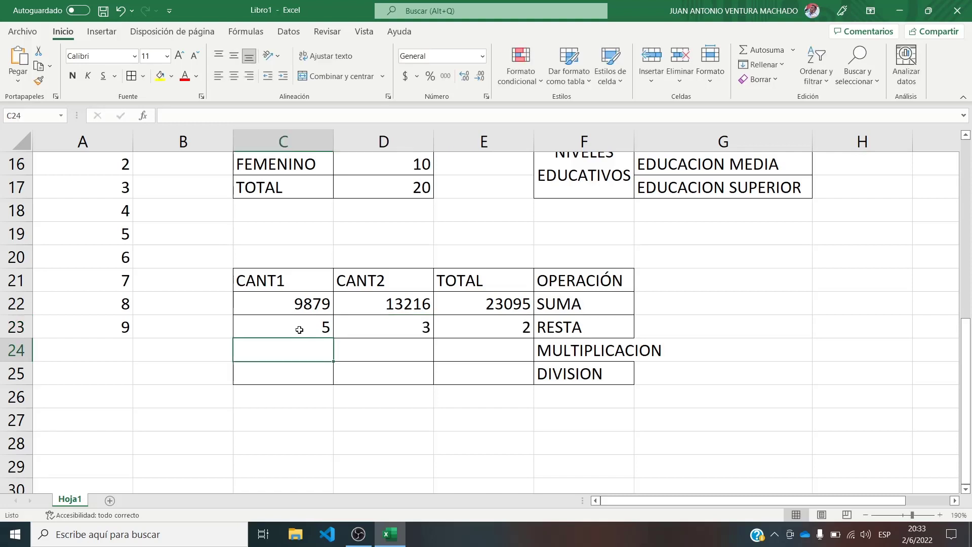
{"action": "left_click", "coordinate": [471, 352]}
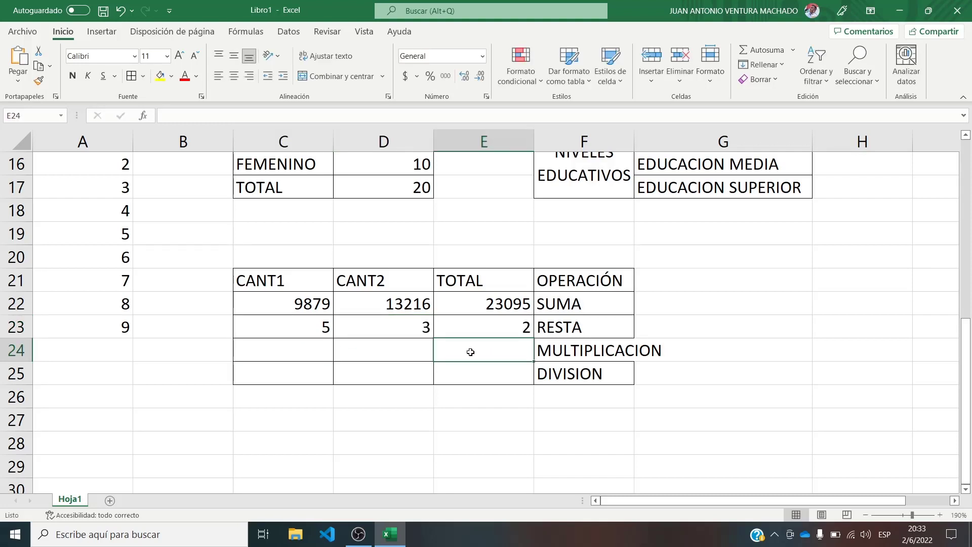
{"action": "type", "text": "="}
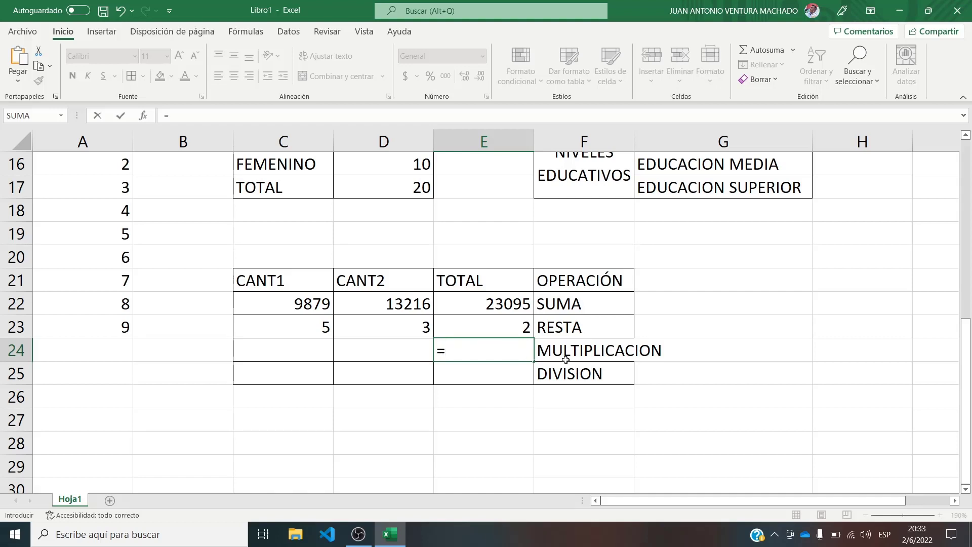
- Complete the multiplication formula in E24 as =C24*D24
{"action": "left_click", "coordinate": [298, 352]}
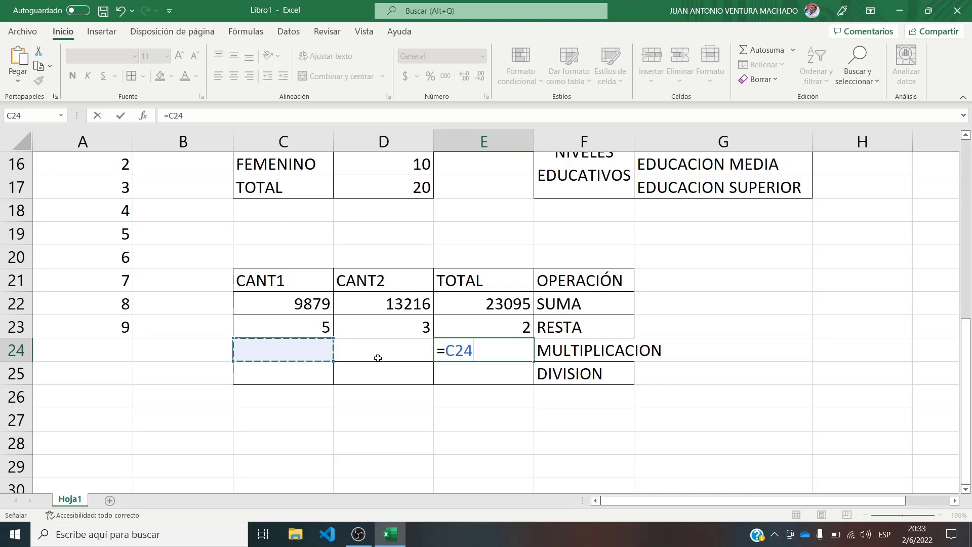
{"action": "type", "text": "*"}
{"action": "left_click", "coordinate": [378, 357]}
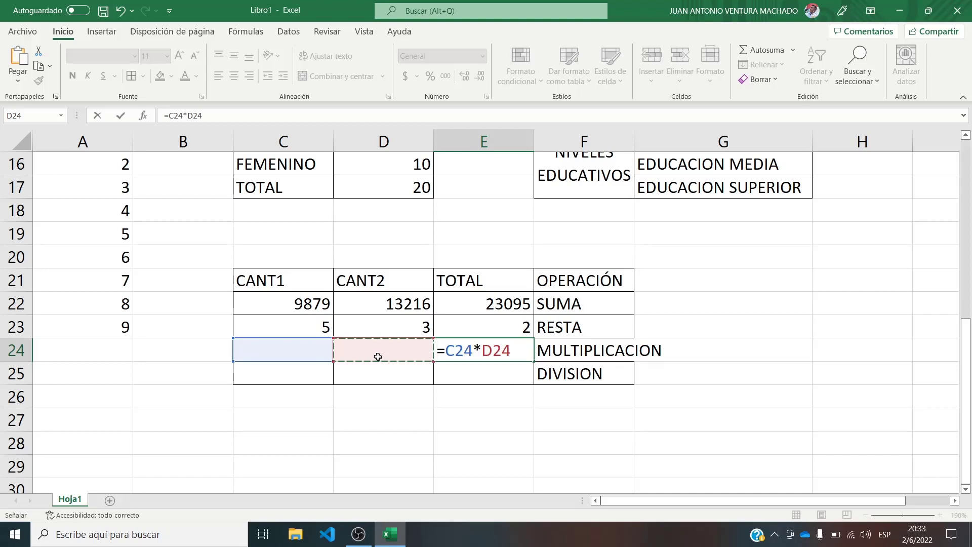
{"action": "key", "text": "Return"}
- Enter 2 in C24 and 3 in D24 so E24 shows 6, then start an entry in C25
{"action": "left_click", "coordinate": [311, 352]}
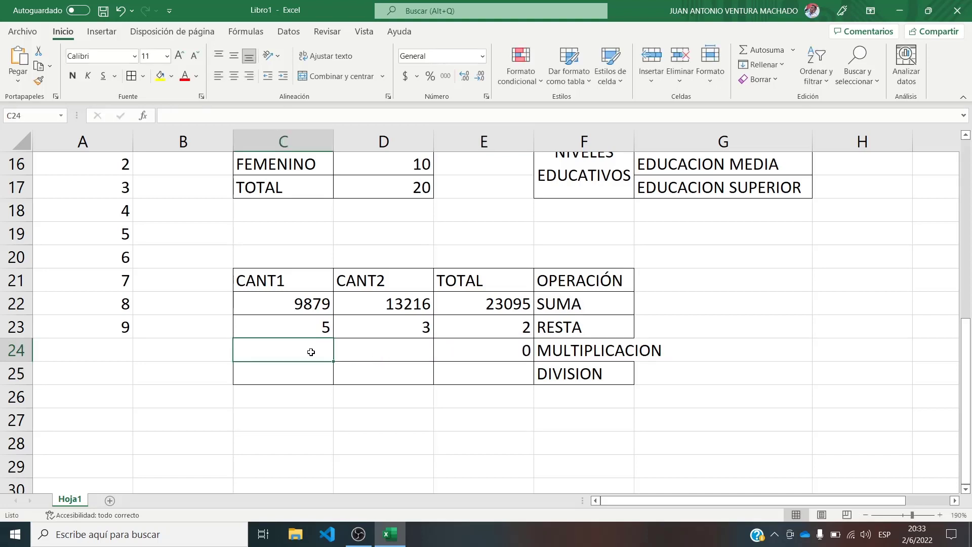
{"action": "type", "text": "2"}
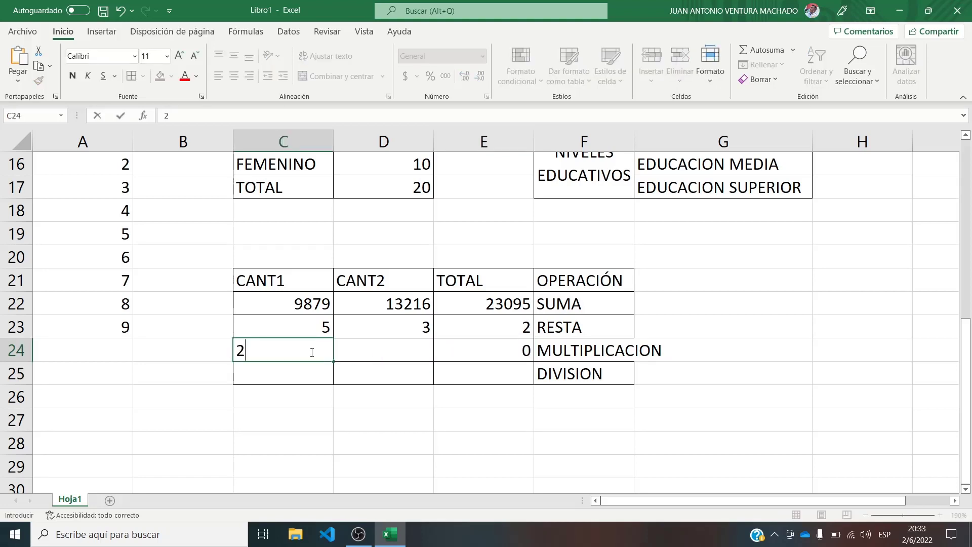
{"action": "key", "text": "Tab"}
{"action": "type", "text": "2"}
{"action": "key", "text": "Return"}
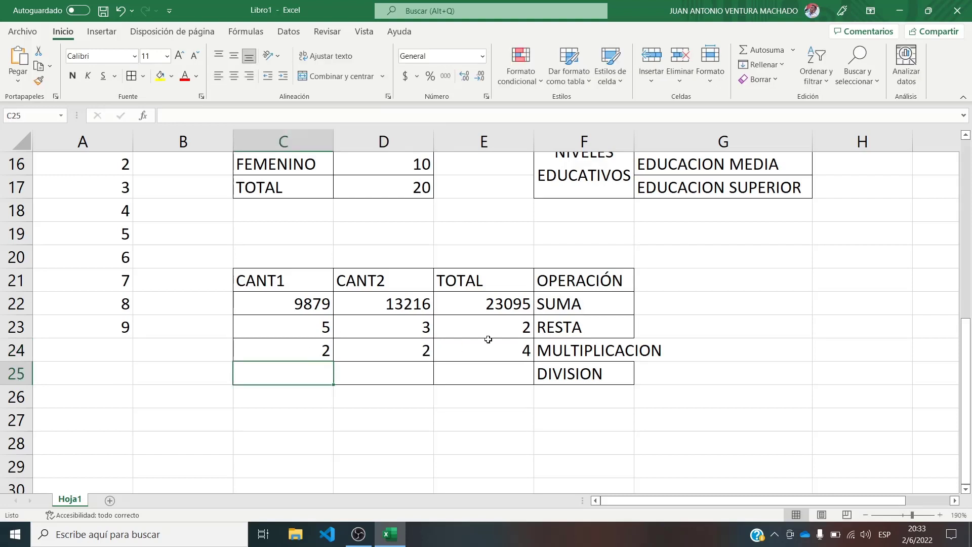
{"action": "left_click", "coordinate": [420, 351]}
{"action": "type", "text": "3"}
{"action": "key", "text": "Return"}
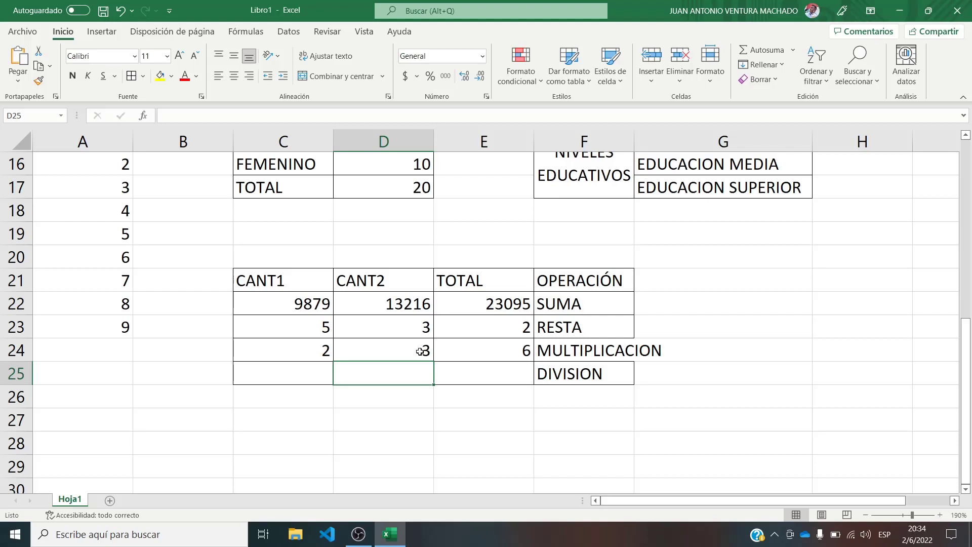
{"action": "left_click", "coordinate": [285, 369]}
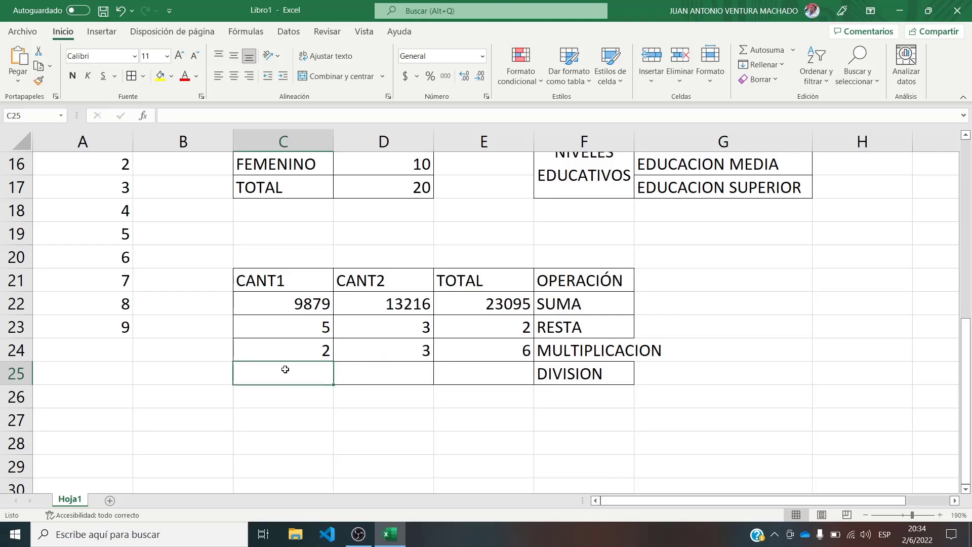
{"action": "type", "text": "="}
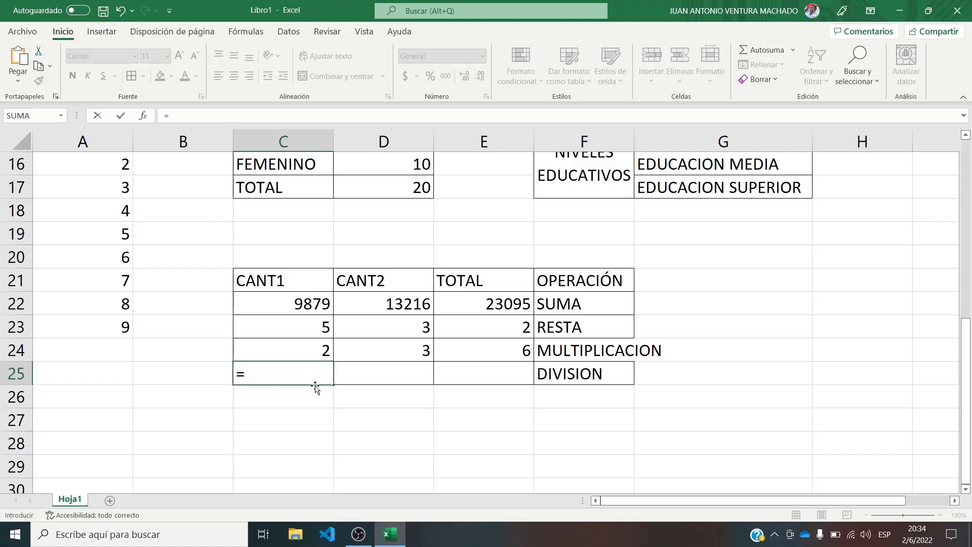
- Clear the stray = from C25 and enter the division formula =C25/D25 in E25
{"action": "key", "text": "BackSpace"}
{"action": "left_click", "coordinate": [445, 374]}
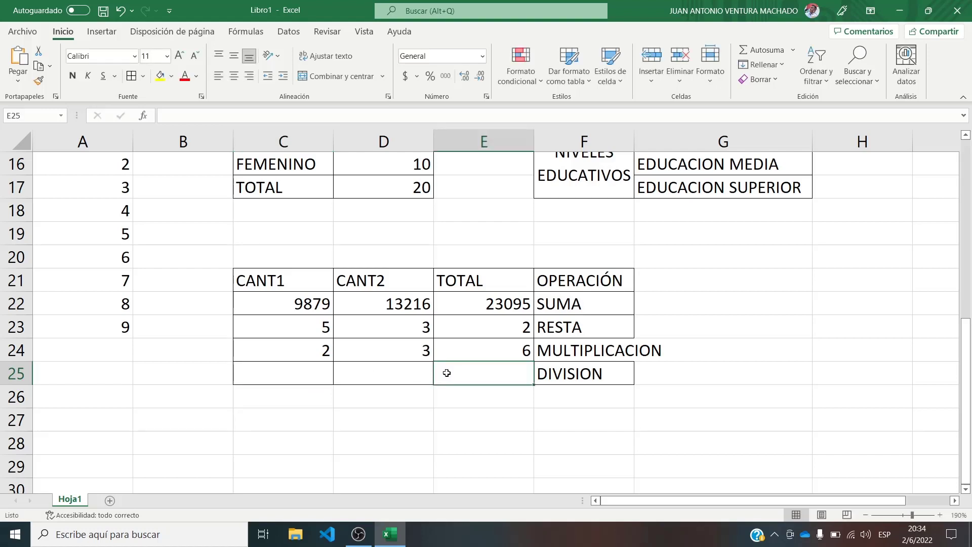
{"action": "type", "text": "="}
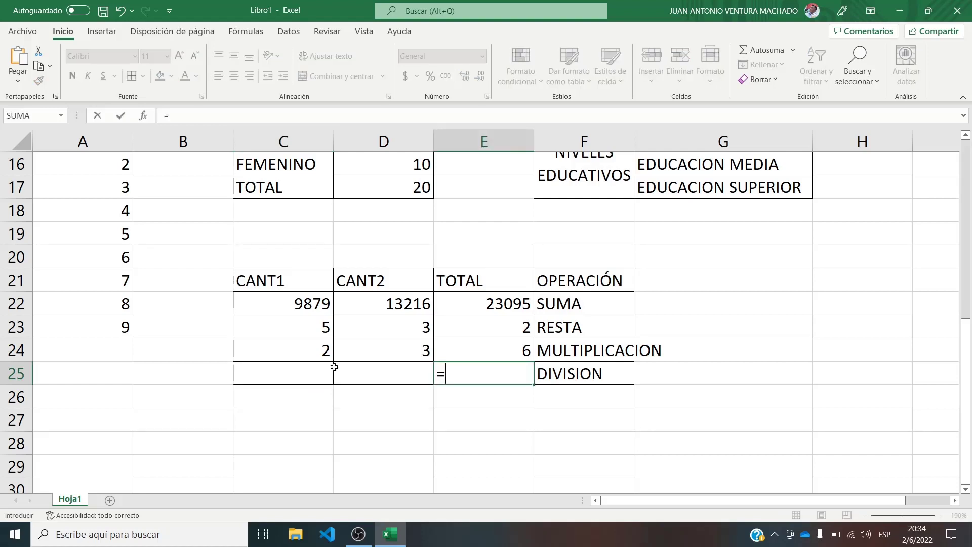
{"action": "left_click", "coordinate": [285, 380]}
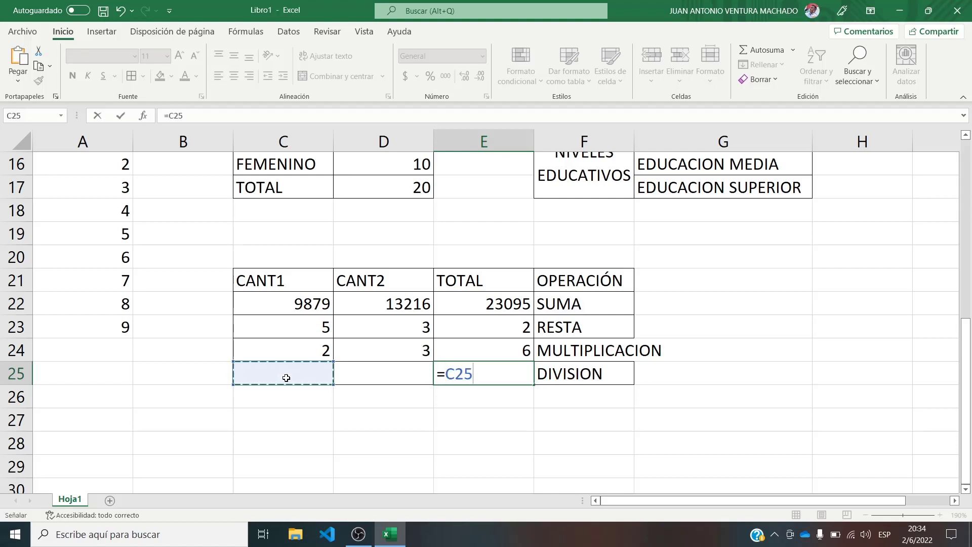
{"action": "type", "text": "/"}
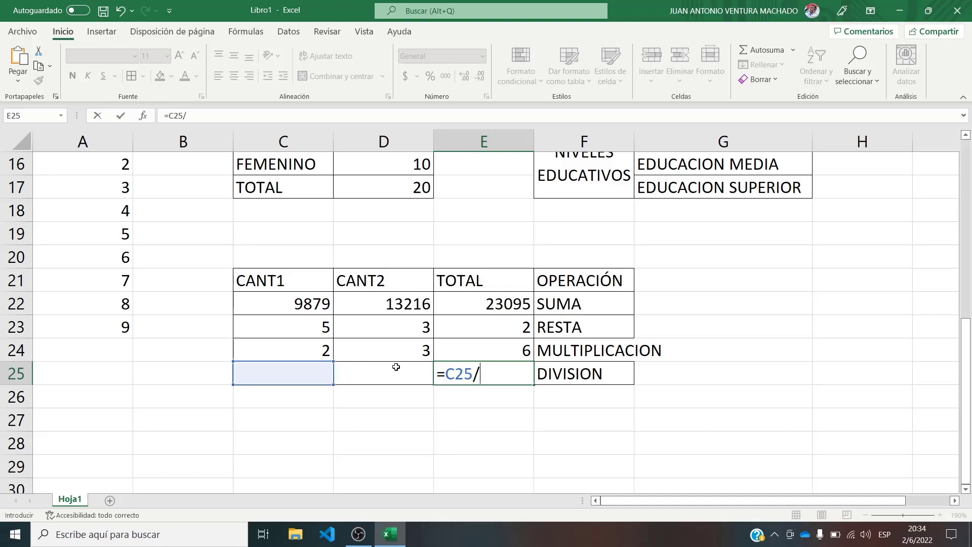
{"action": "left_click", "coordinate": [396, 367]}
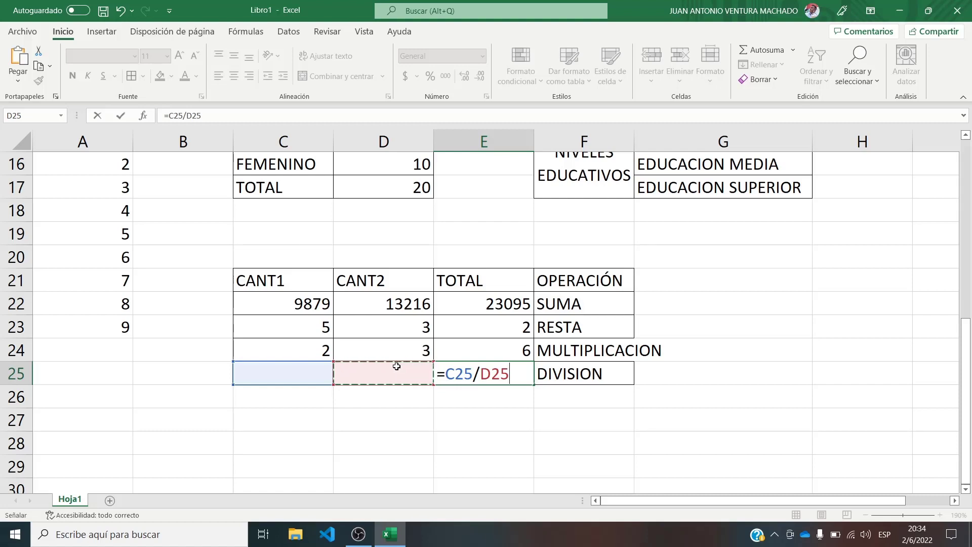
{"action": "key", "text": "Return"}
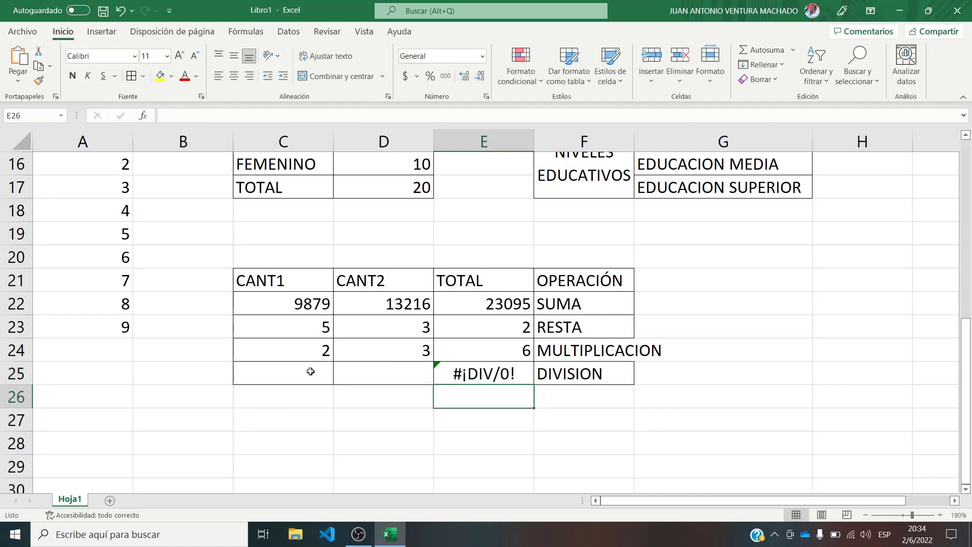
- Enter 8 in C25 and 4 in D25 so E25 shows 2
{"action": "left_click", "coordinate": [310, 372]}
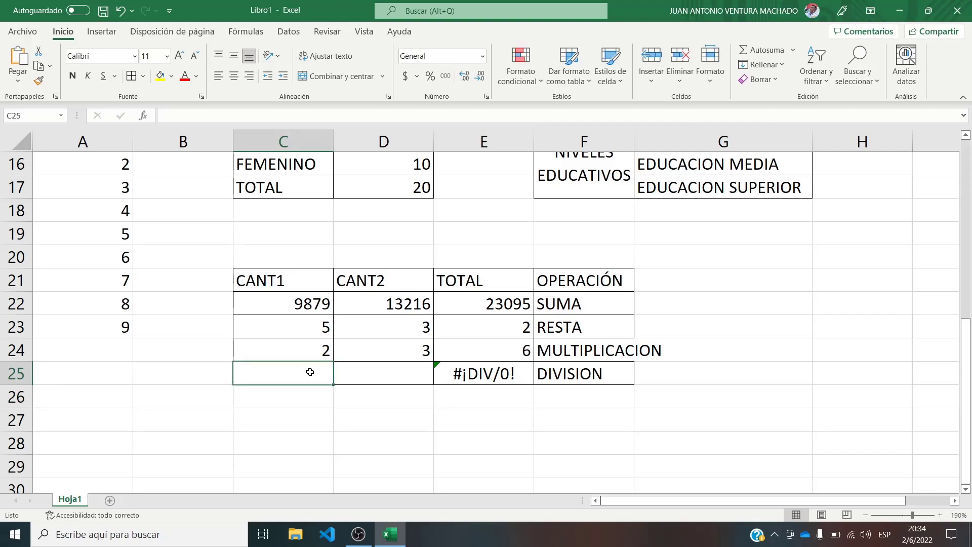
{"action": "type", "text": "8"}
{"action": "key", "text": "Tab"}
{"action": "type", "text": "4"}
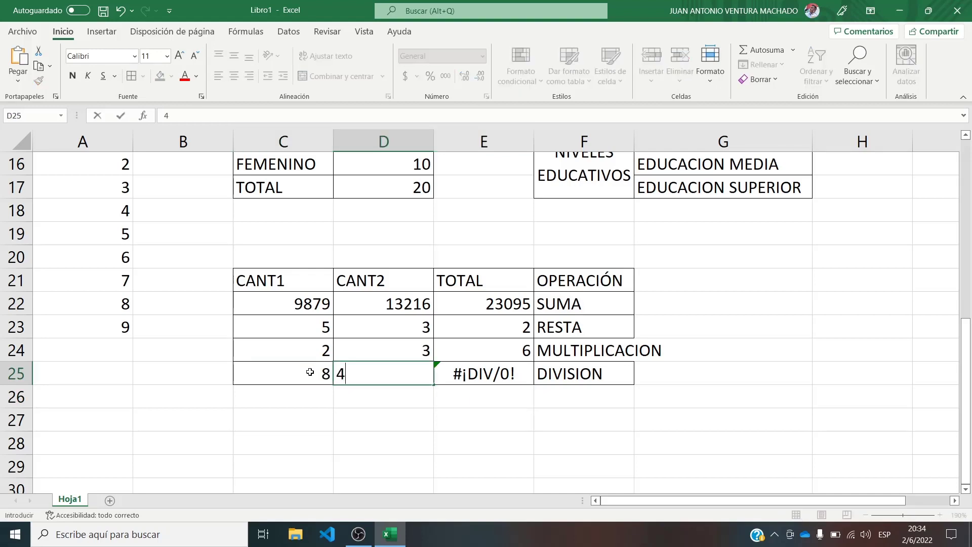
{"action": "key", "text": "Return"}
{"action": "left_click", "coordinate": [490, 379]}
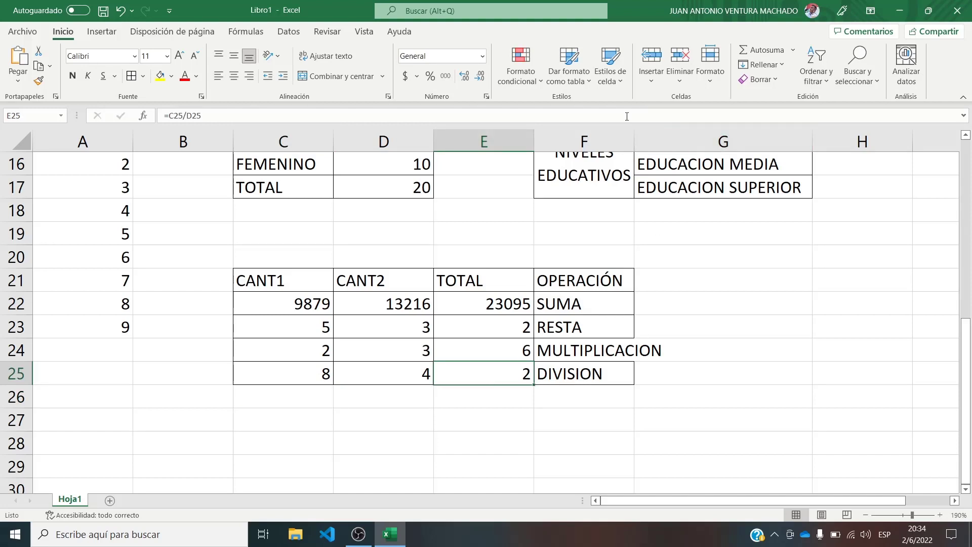
- Widen column F so MULTIPLICACION fits inside the bordered C21:F25 table
{"action": "left_click_drag", "start_coordinate": [635, 133], "coordinate": [667, 134]}
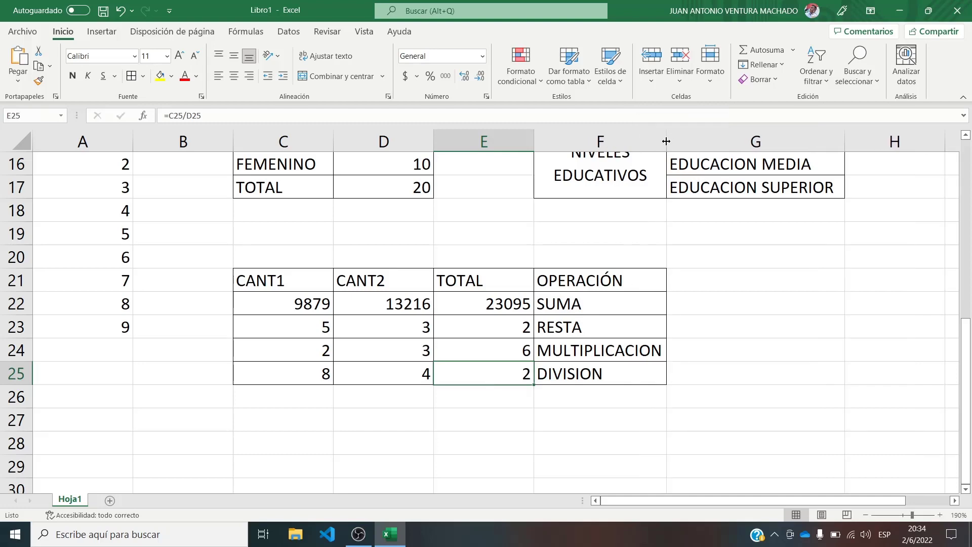
{"action": "scroll", "coordinate": [599, 298], "scroll_direction": "up", "scroll_amount": 2}
{"action": "scroll", "coordinate": [558, 278], "scroll_direction": "up", "scroll_amount": 1}
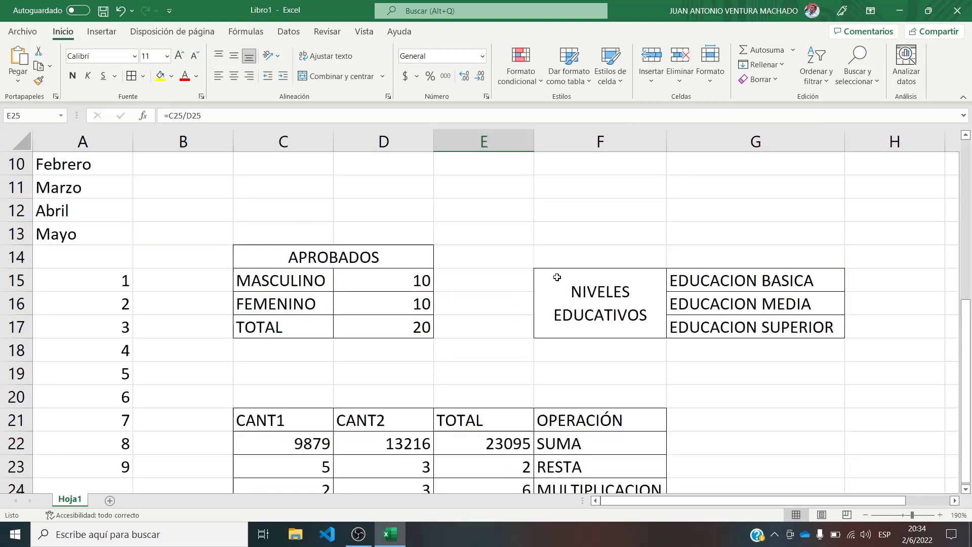
{"action": "scroll", "coordinate": [487, 250], "scroll_direction": "up", "scroll_amount": 3}
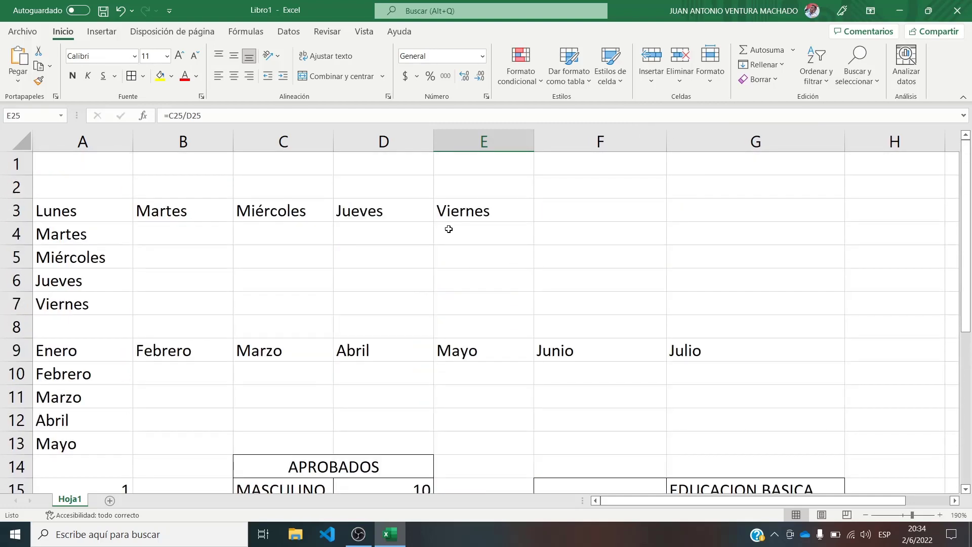
{"action": "scroll", "coordinate": [448, 229], "scroll_direction": "down", "scroll_amount": 2}
{"action": "scroll", "coordinate": [365, 294], "scroll_direction": "down", "scroll_amount": 2}
{"action": "scroll", "coordinate": [382, 290], "scroll_direction": "down", "scroll_amount": 1}
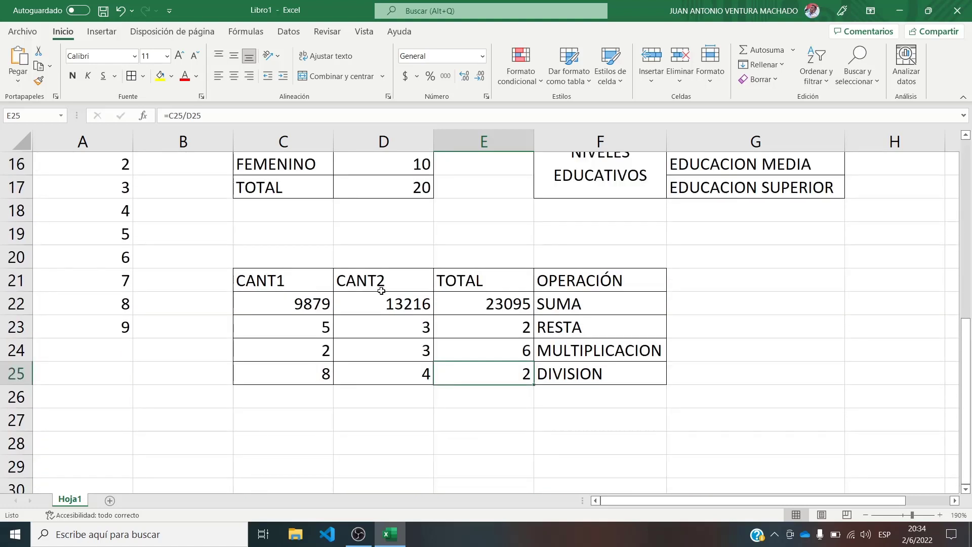
- Add a new worksheet, rename it from Hoja2 to FACTURA, and select A4
{"action": "left_click", "coordinate": [110, 501]}
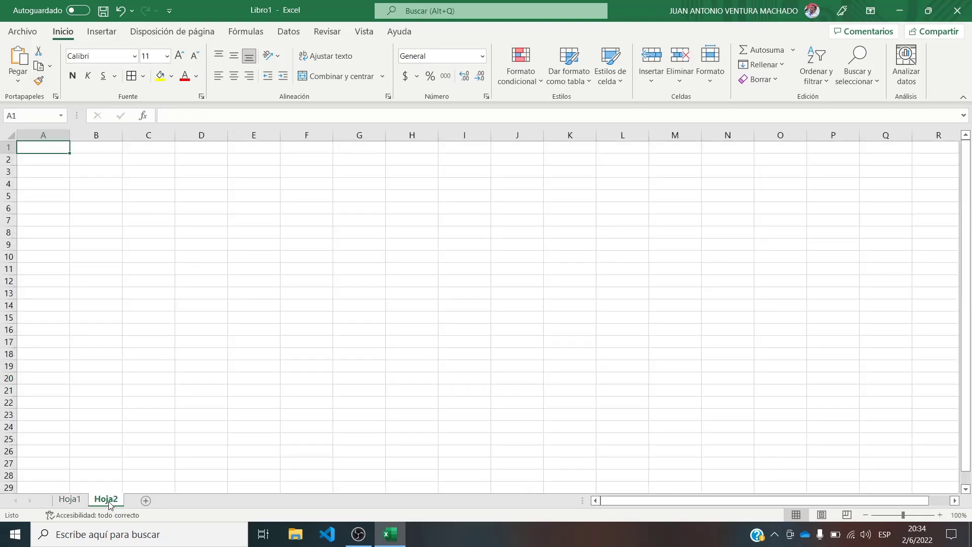
{"action": "scroll", "coordinate": [90, 292], "scroll_direction": "up", "scroll_amount": 2, "text": "ctrl"}
{"action": "scroll", "coordinate": [90, 292], "scroll_direction": "up", "scroll_amount": 2, "text": "ctrl"}
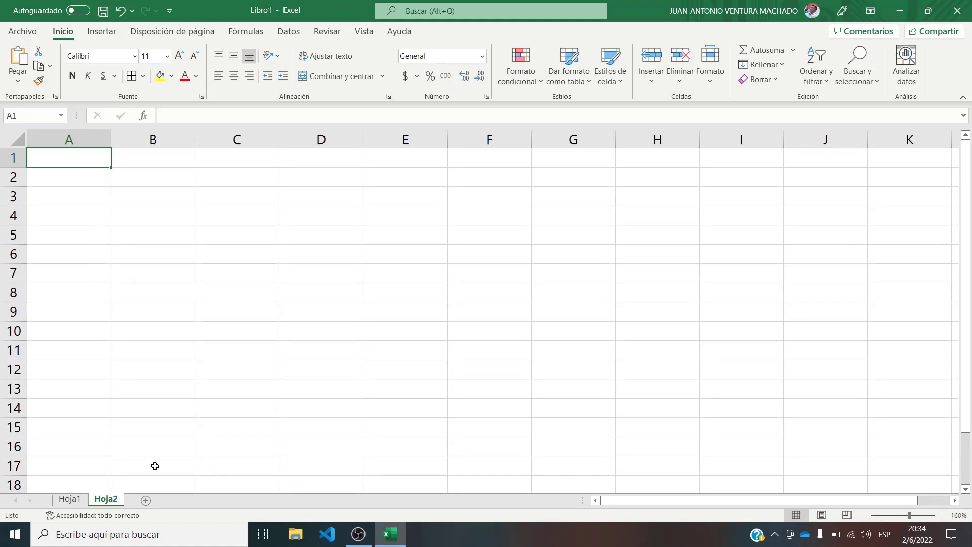
{"action": "right_click", "coordinate": [111, 500]}
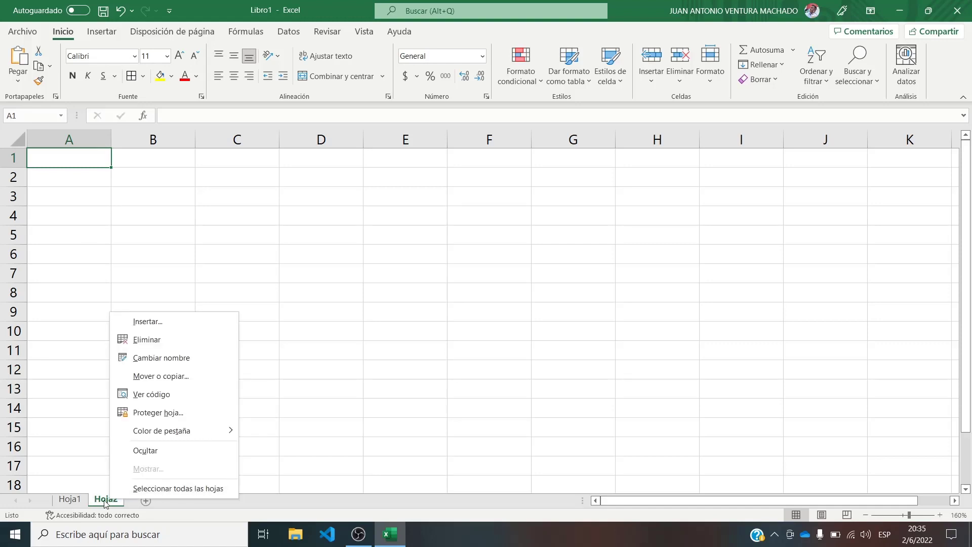
{"action": "left_click", "coordinate": [179, 359]}
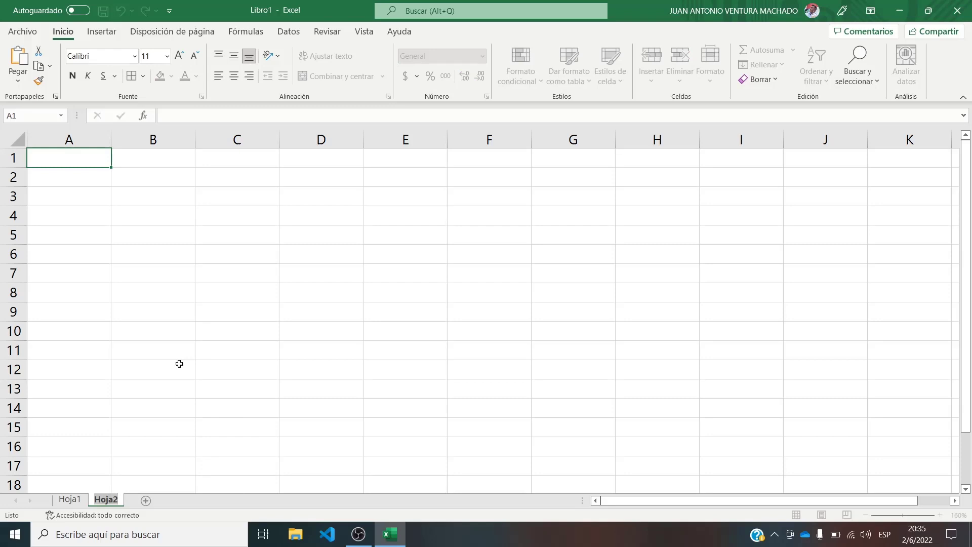
{"action": "type", "text": "FACTURA"}
{"action": "key", "text": "Return"}
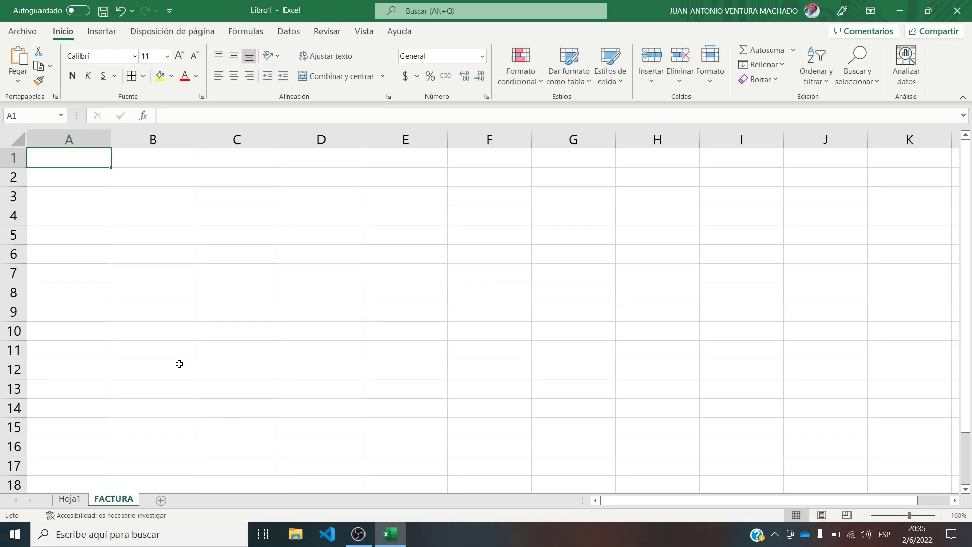
{"action": "left_click", "coordinate": [79, 214]}
- Enter the headers CANT, DESCRIPCION, PRECIO UNITARIO and TOTAL in cells A4 through D4
{"action": "type", "text": "CANT"}
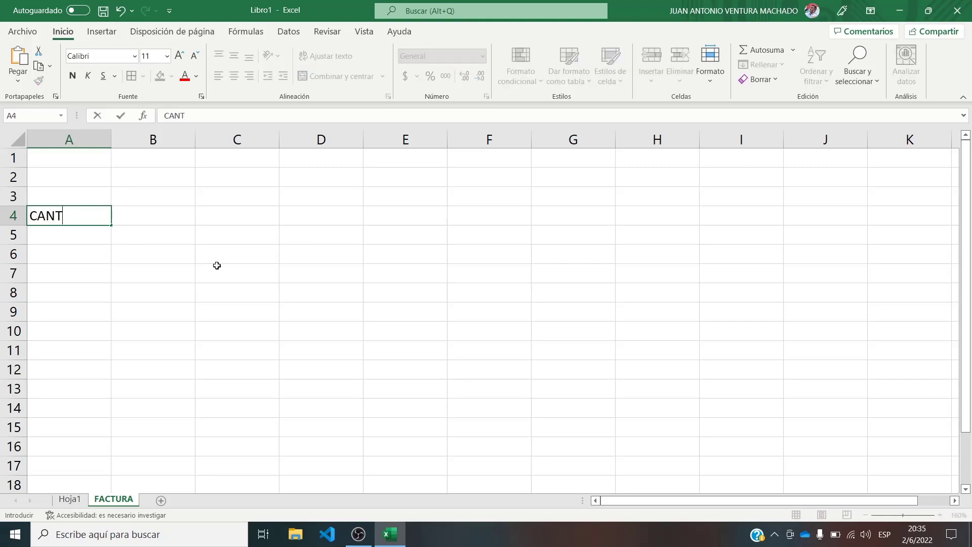
{"action": "key", "text": "Tab"}
{"action": "type", "text": "DESC"}
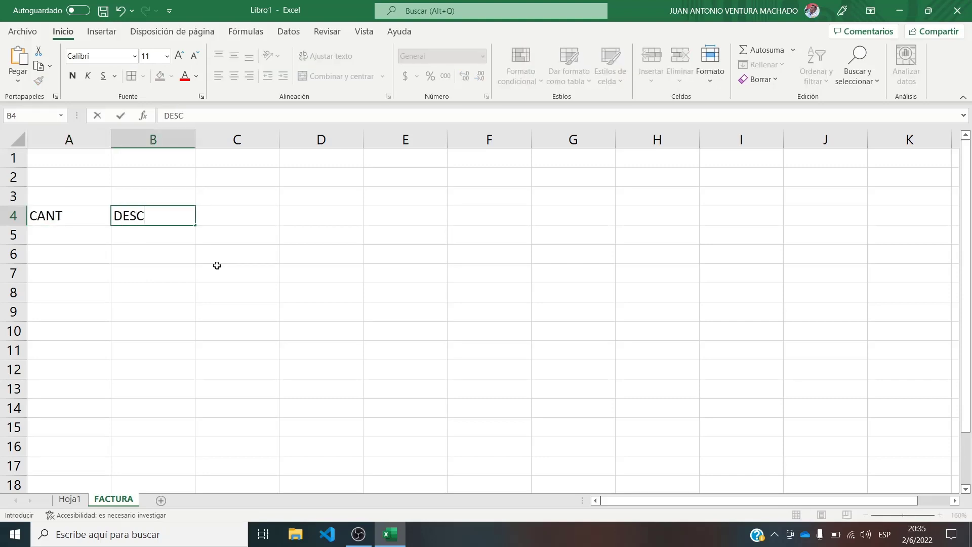
{"action": "type", "text": "RIPCION"}
{"action": "key", "text": "Tab"}
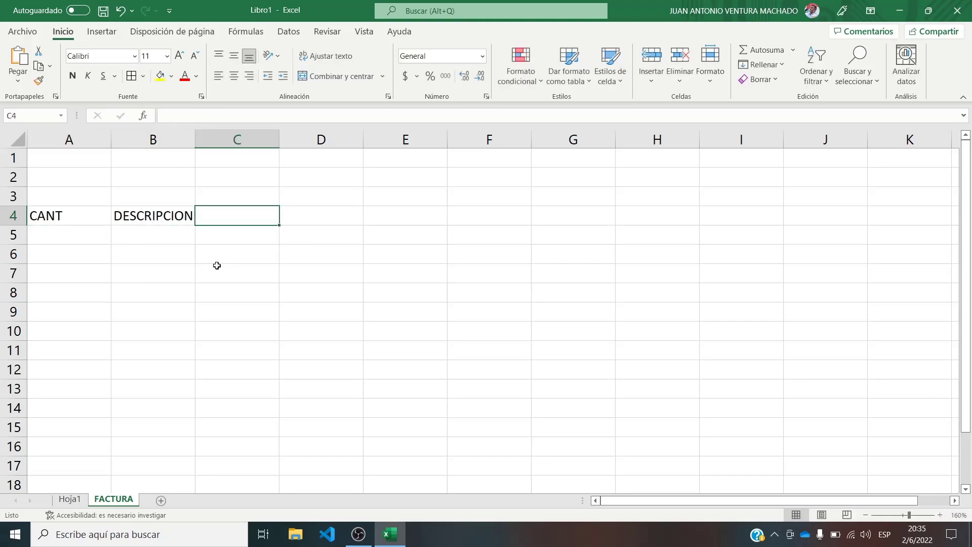
{"action": "type", "text": "PRECIO UN"}
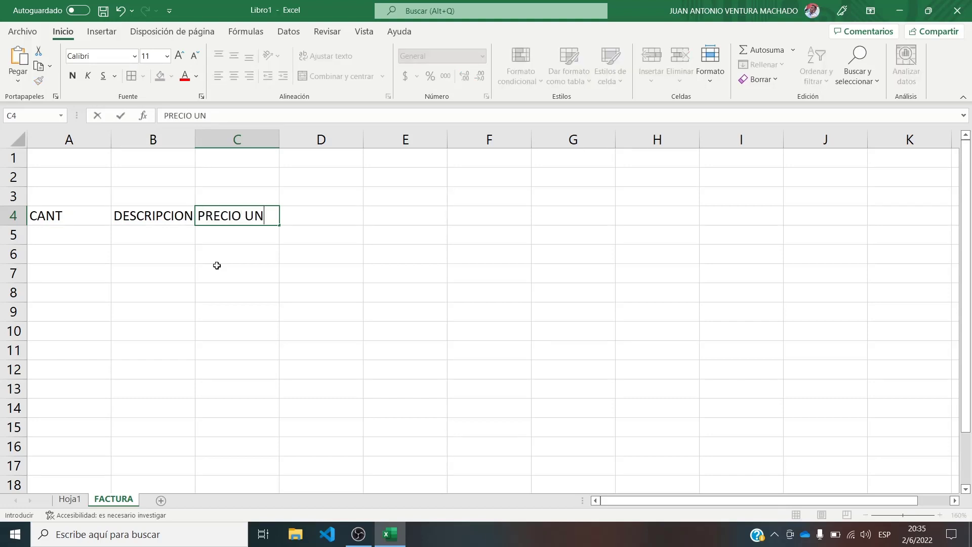
{"action": "type", "text": "ITARIO"}
{"action": "key", "text": "Tab"}
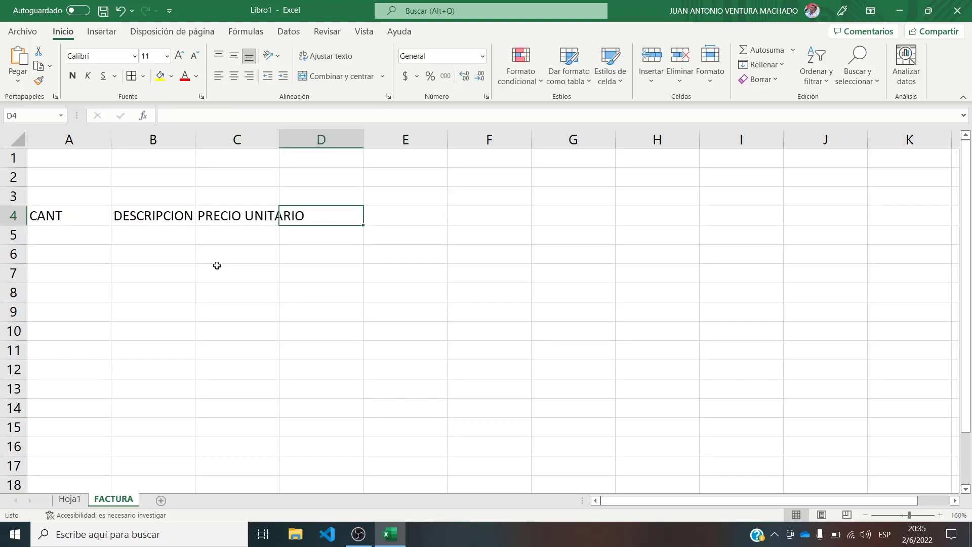
{"action": "type", "text": "TOTAL"}
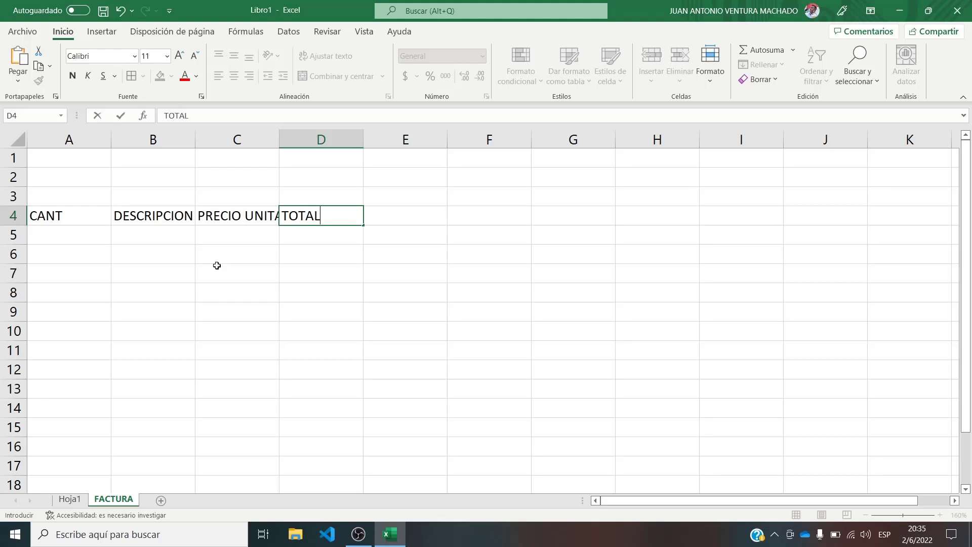
{"action": "key", "text": "Return"}
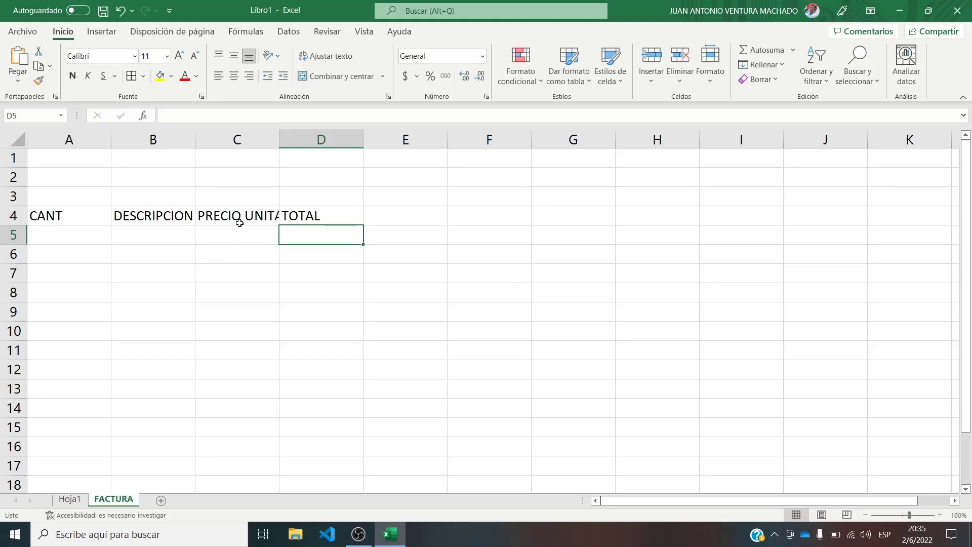
{"action": "left_click", "coordinate": [241, 222]}
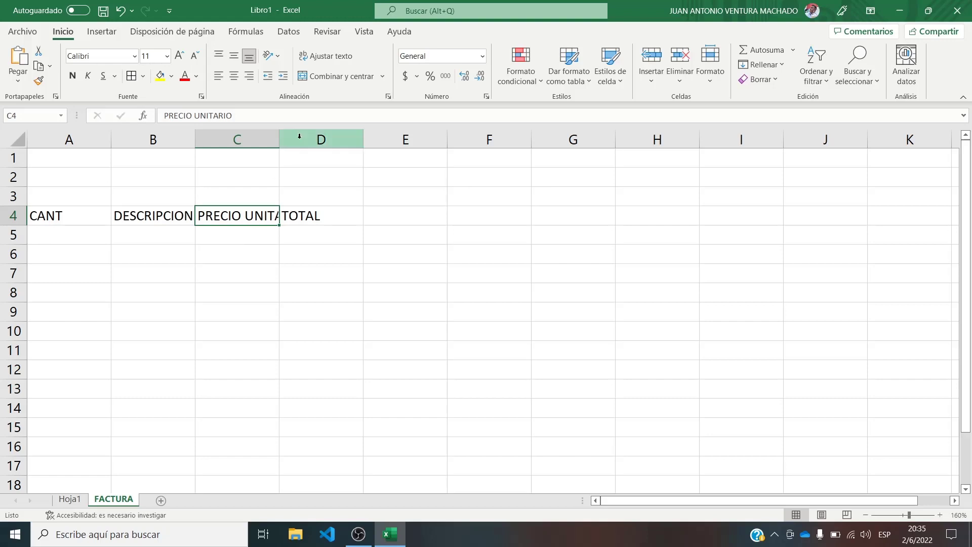
- Wrap PRECIO UNITARIO, bold and centre A4:D4, narrow column A and widen column B
{"action": "left_click", "coordinate": [316, 57]}
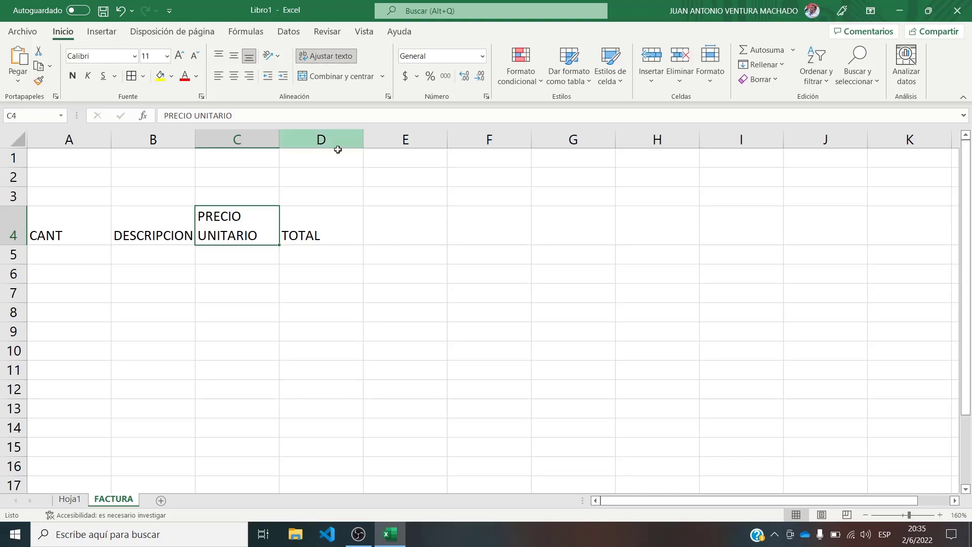
{"action": "left_click_drag", "start_coordinate": [332, 215], "coordinate": [93, 235]}
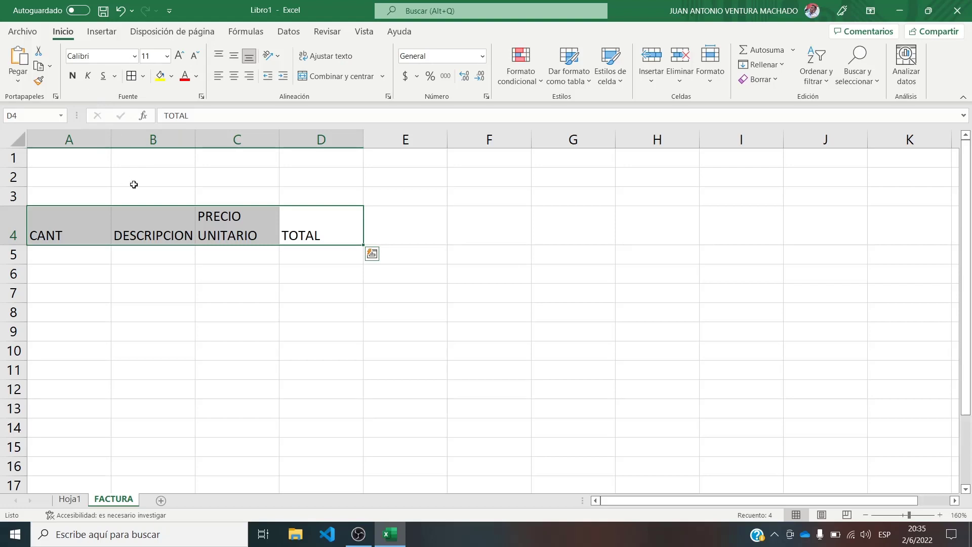
{"action": "left_click", "coordinate": [74, 76]}
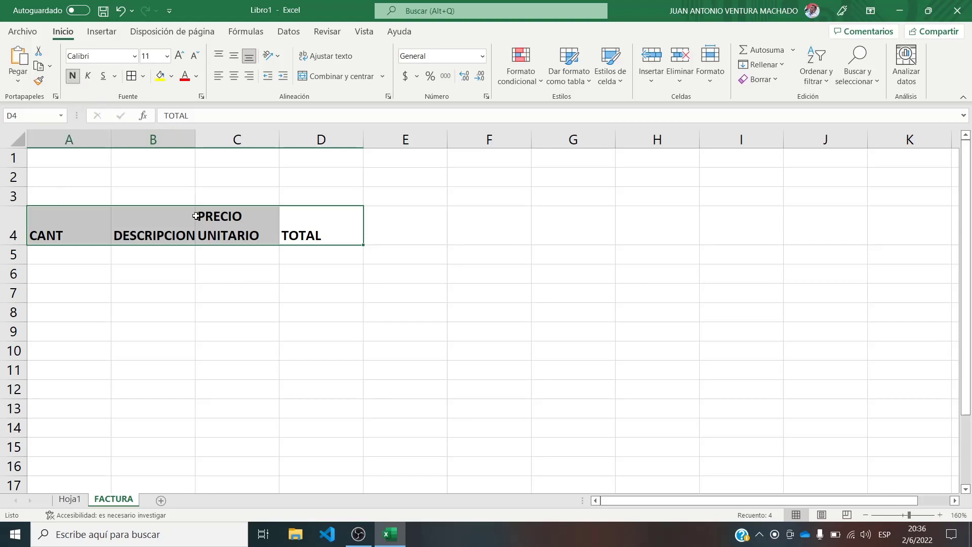
{"action": "left_click", "coordinate": [233, 77]}
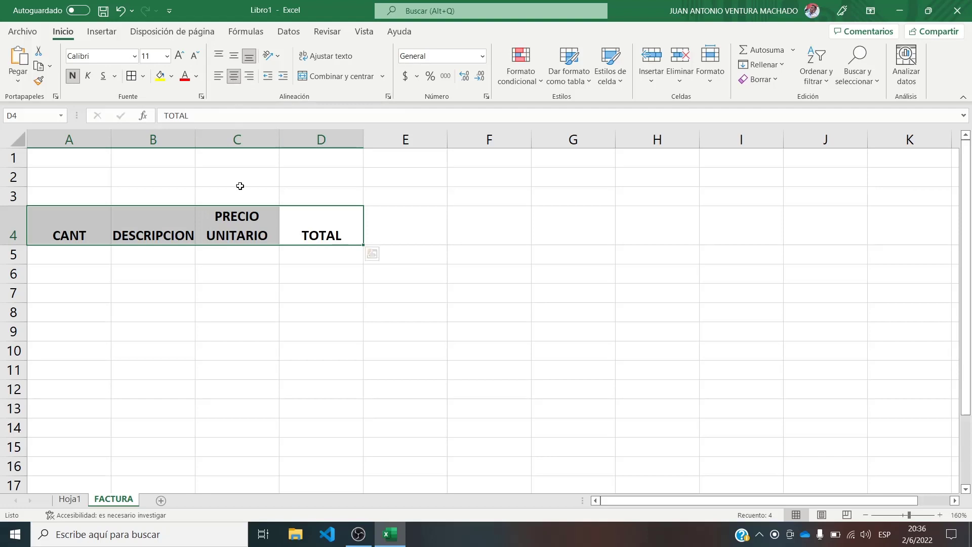
{"action": "left_click_drag", "start_coordinate": [111, 146], "coordinate": [63, 145]}
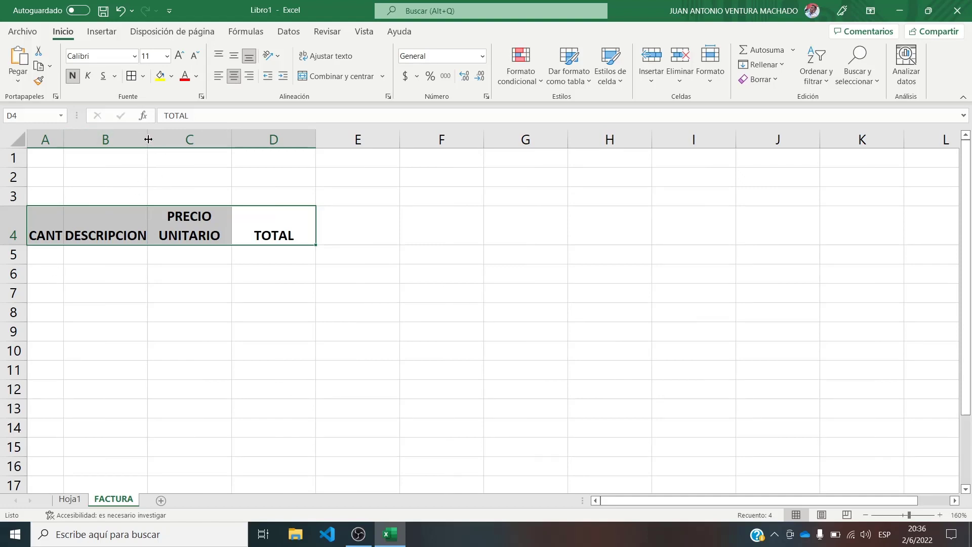
{"action": "left_click_drag", "start_coordinate": [148, 139], "coordinate": [238, 141]}
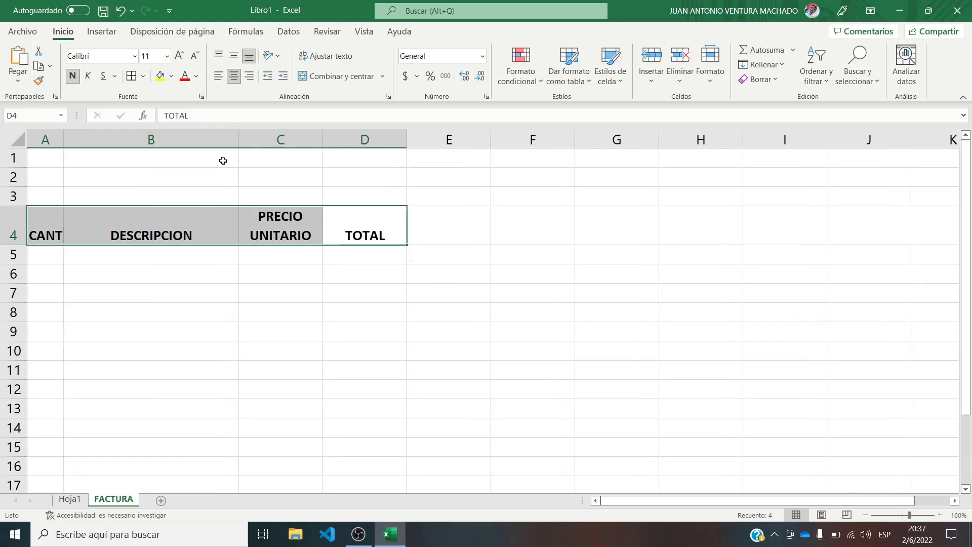
- Apply all cell borders to the item table A4:D10 and the totals block C11:D13
{"action": "left_click", "coordinate": [44, 250]}
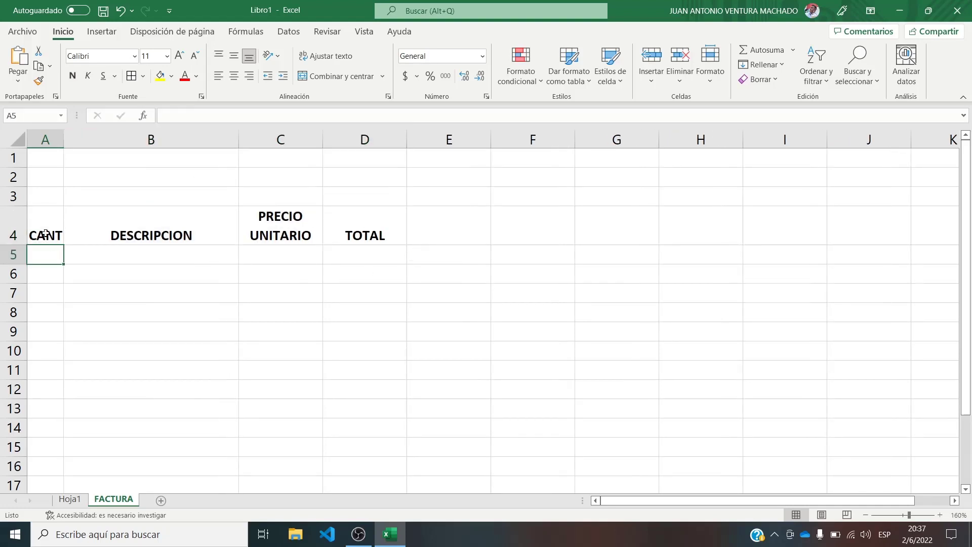
{"action": "left_click_drag", "start_coordinate": [45, 234], "coordinate": [341, 341]}
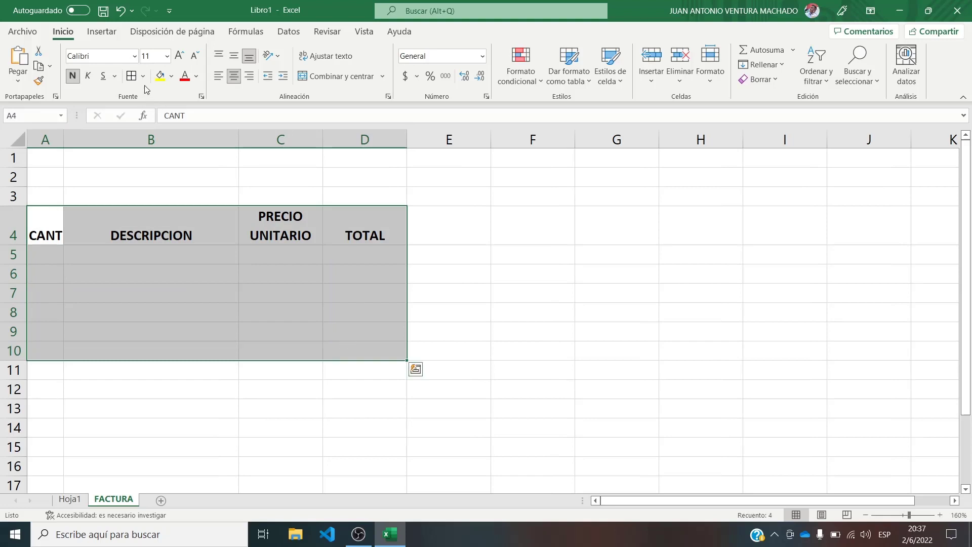
{"action": "left_click", "coordinate": [131, 76]}
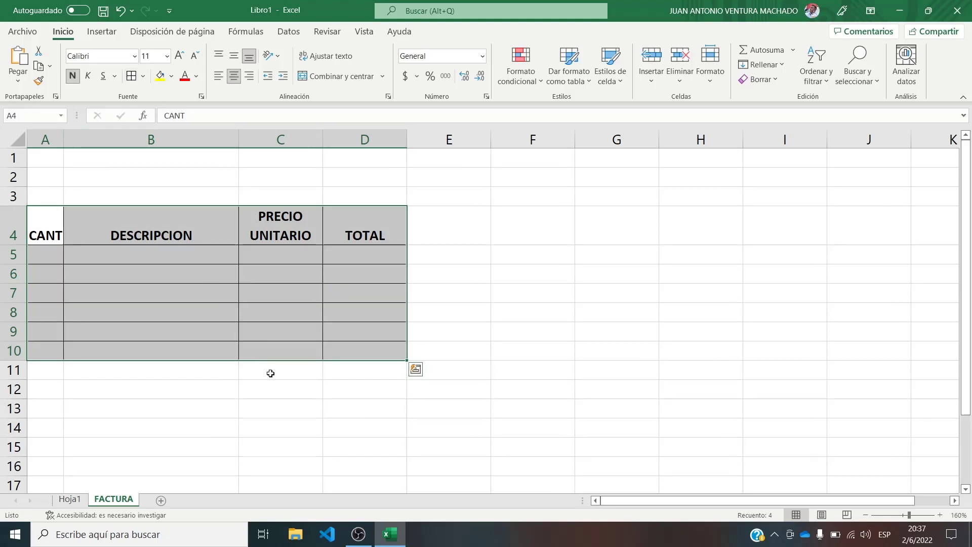
{"action": "left_click_drag", "start_coordinate": [270, 373], "coordinate": [353, 404]}
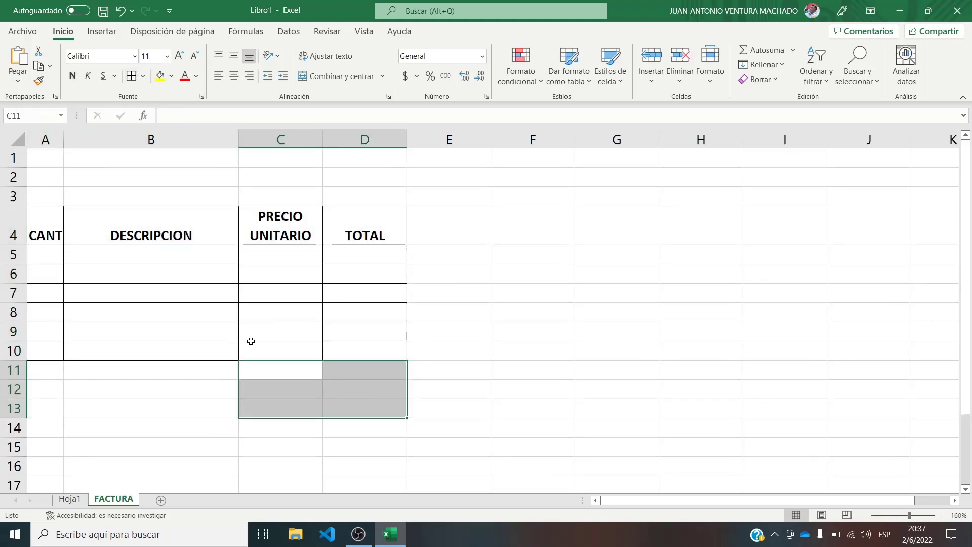
{"action": "left_click", "coordinate": [131, 76]}
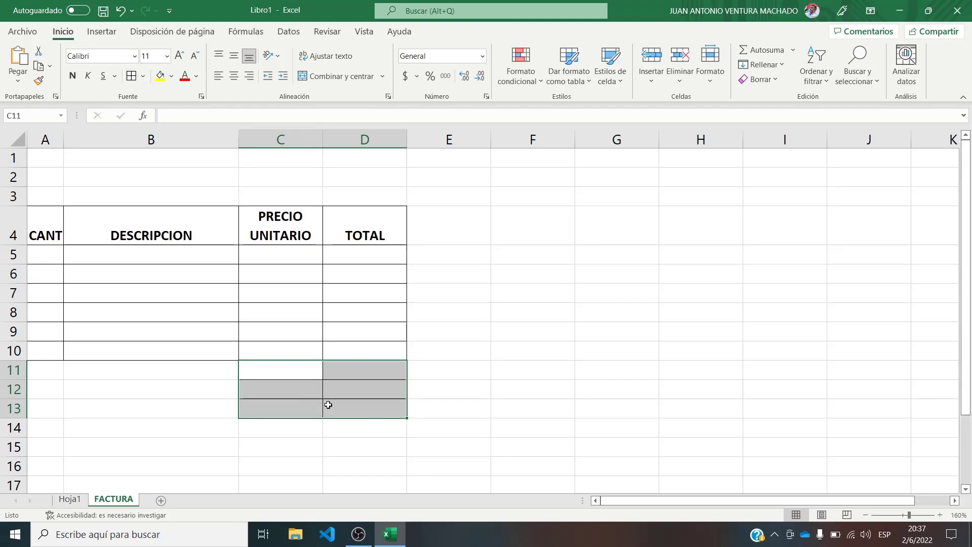
- Label C11, C12 and C13 as Subtotal, IVA and Total a pagar
{"action": "left_click", "coordinate": [277, 368]}
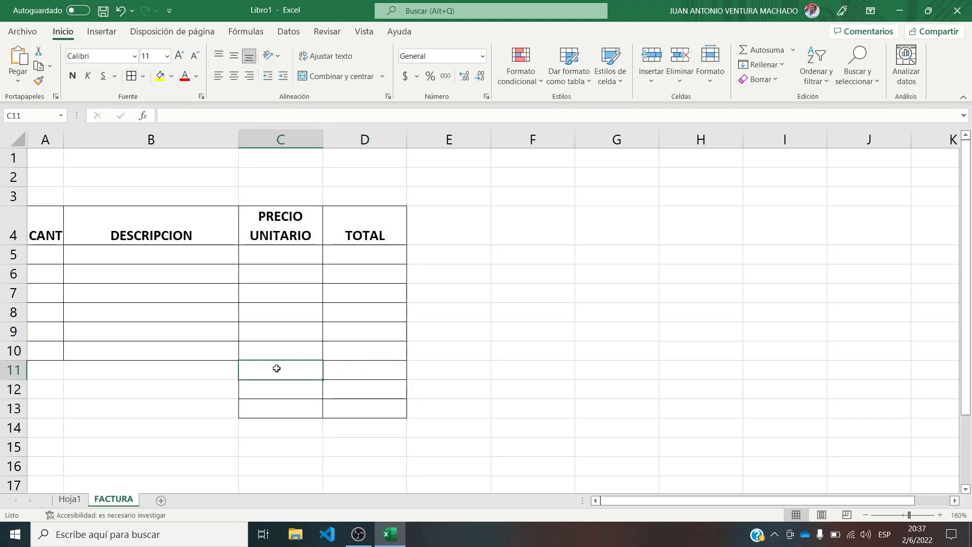
{"action": "type", "text": "Sub"}
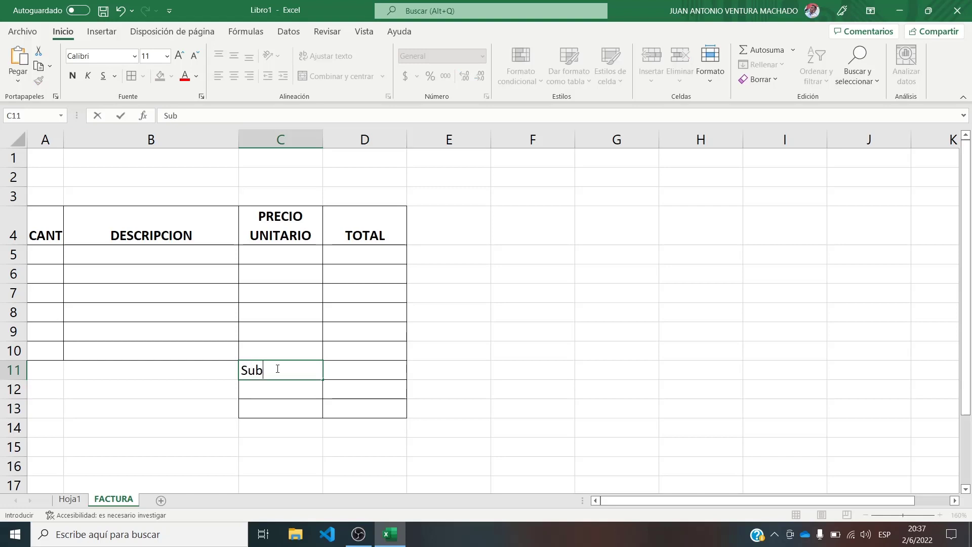
{"action": "type", "text": "total"}
{"action": "key", "text": "Return"}
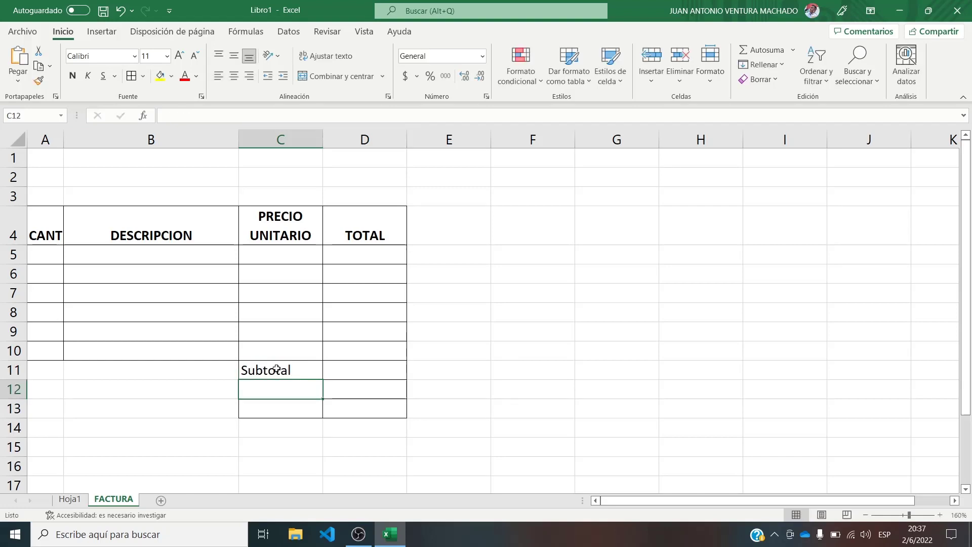
{"action": "type", "text": "IVA"}
{"action": "key", "text": "Return"}
{"action": "type", "text": "T"}
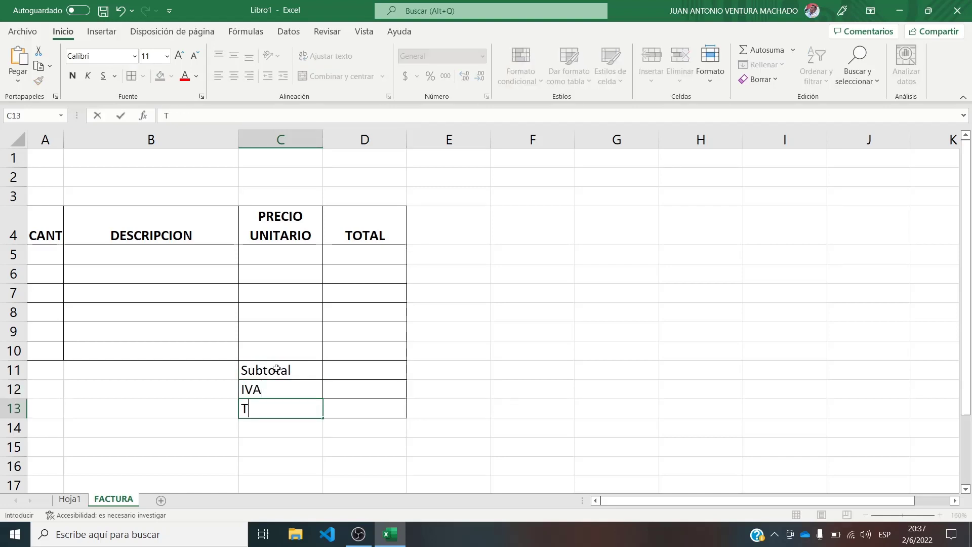
{"action": "type", "text": "otal a paga"}
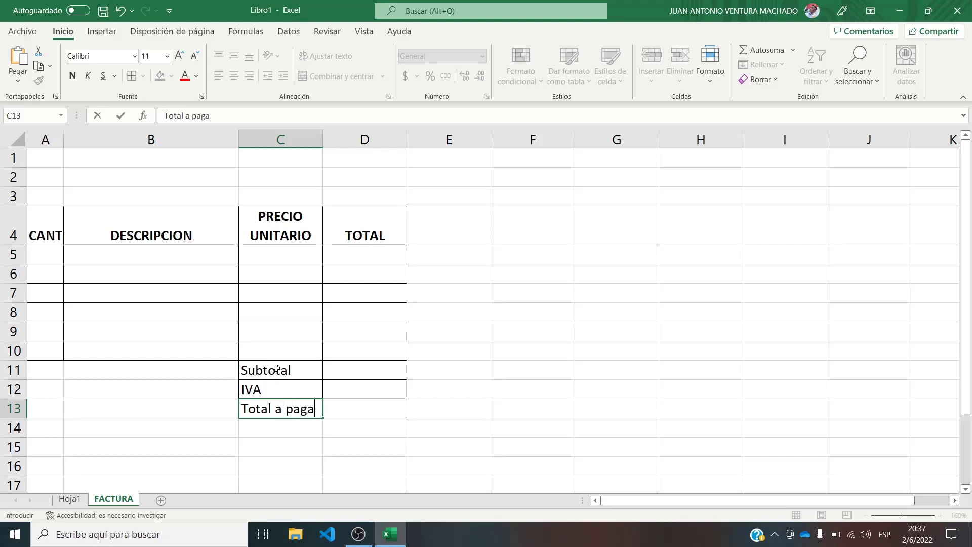
{"action": "type", "text": "r"}
{"action": "key", "text": "Return"}
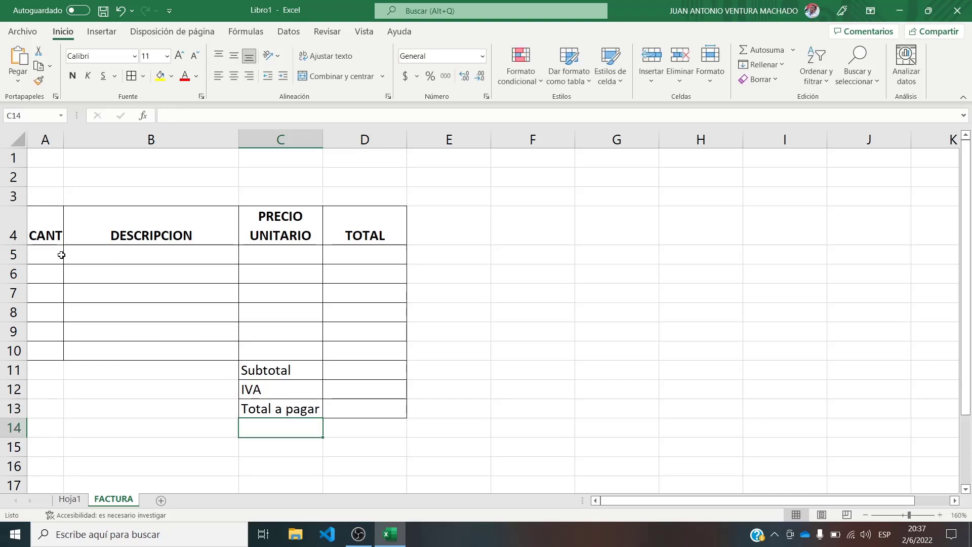
- Enter the first item in row 5: quantity 2, Camisas, unit price 15
{"action": "left_click", "coordinate": [53, 255]}
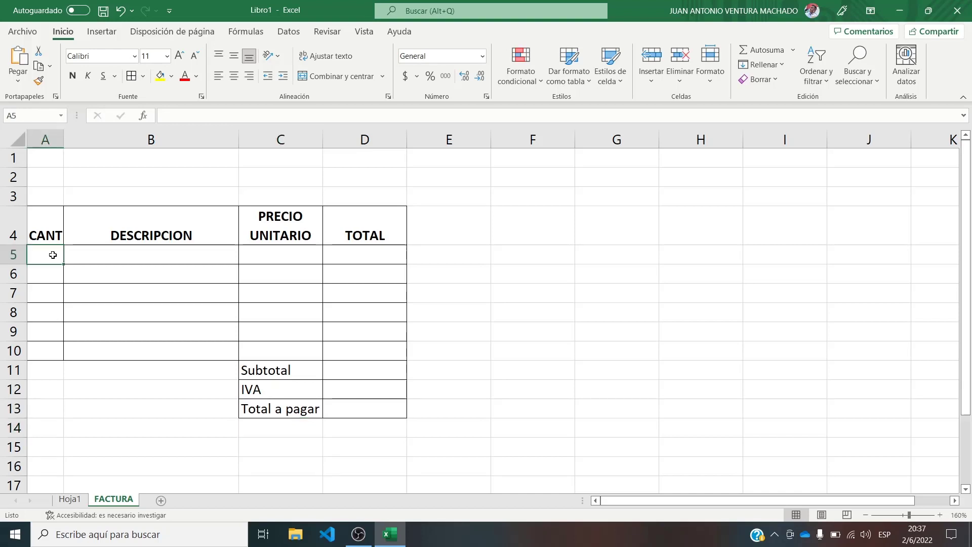
{"action": "type", "text": "2"}
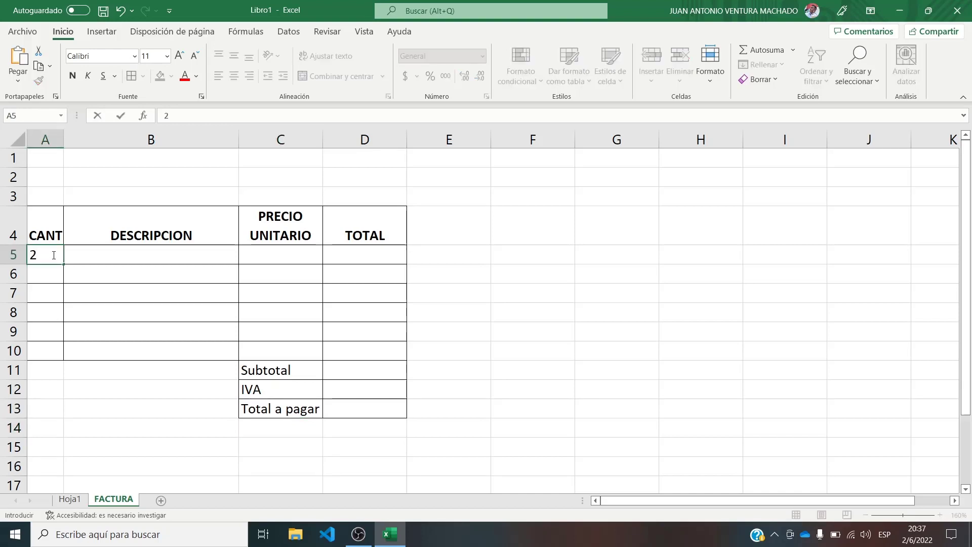
{"action": "key", "text": "Tab"}
{"action": "type", "text": "C"}
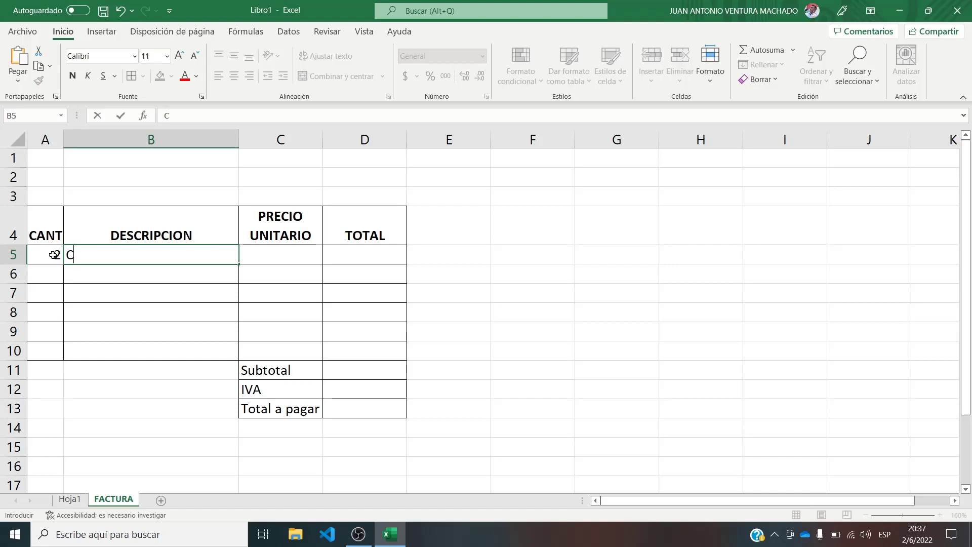
{"action": "type", "text": "amisas"}
{"action": "key", "text": "Tab"}
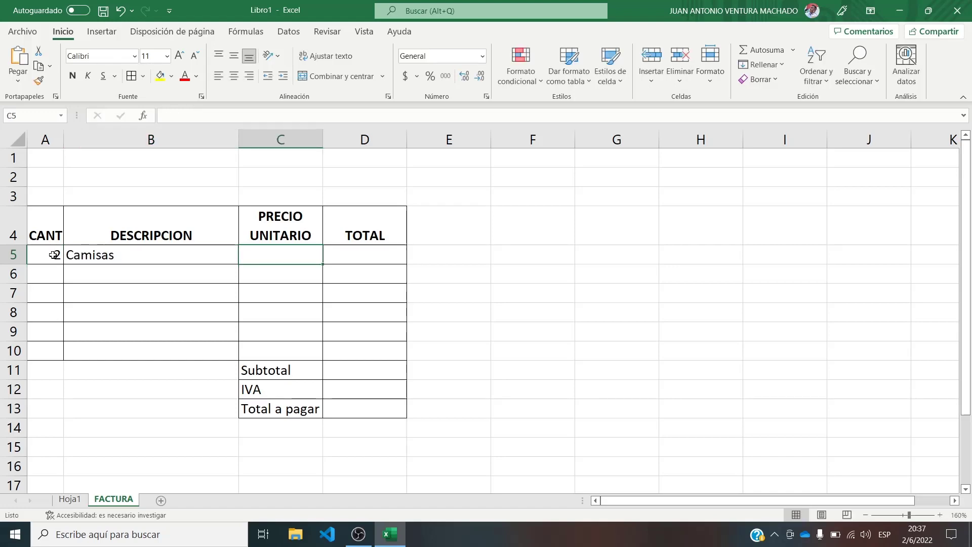
{"action": "type", "text": "15"}
{"action": "key", "text": "Return"}
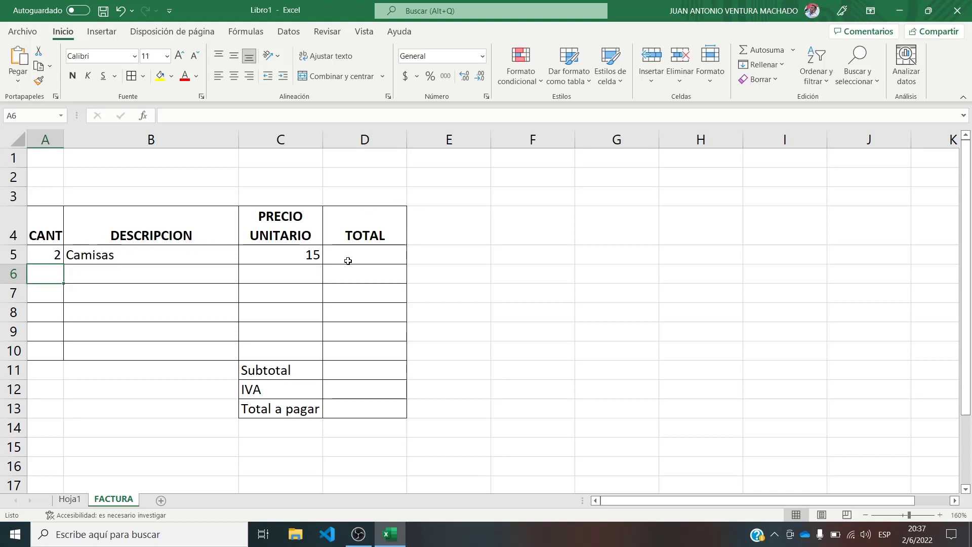
{"action": "left_click", "coordinate": [348, 260]}
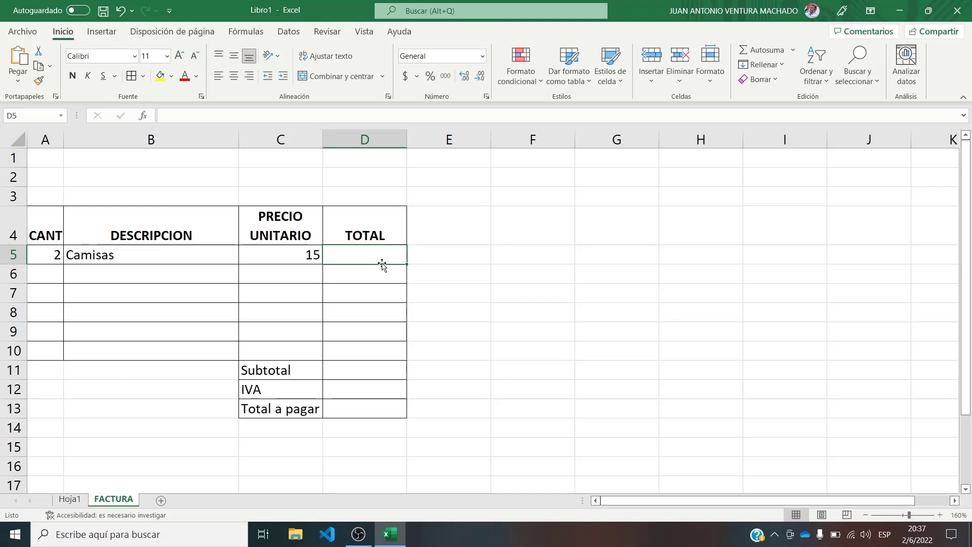
- Enter the formula =A5*C5 in D5 so the Camisas total shows 30
{"action": "type", "text": "="}
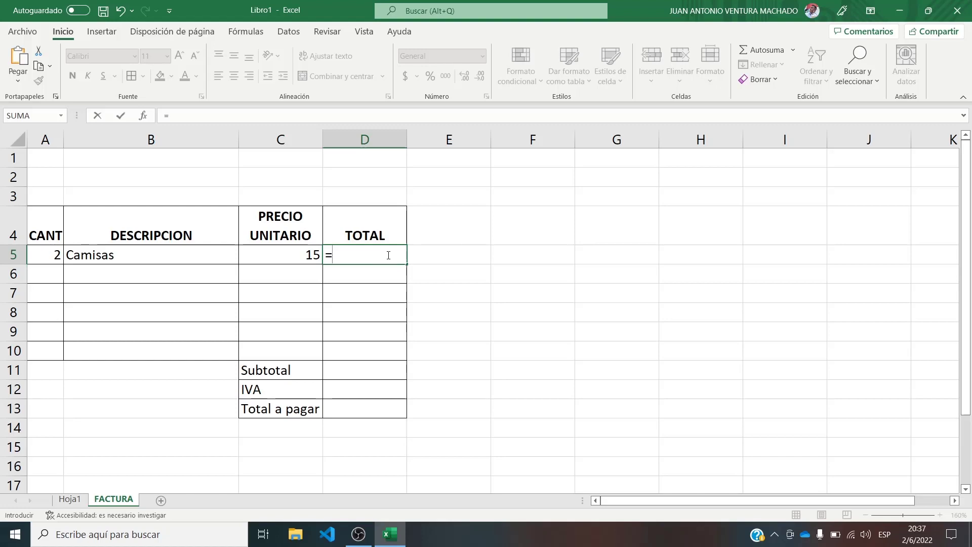
{"action": "left_click", "coordinate": [43, 254]}
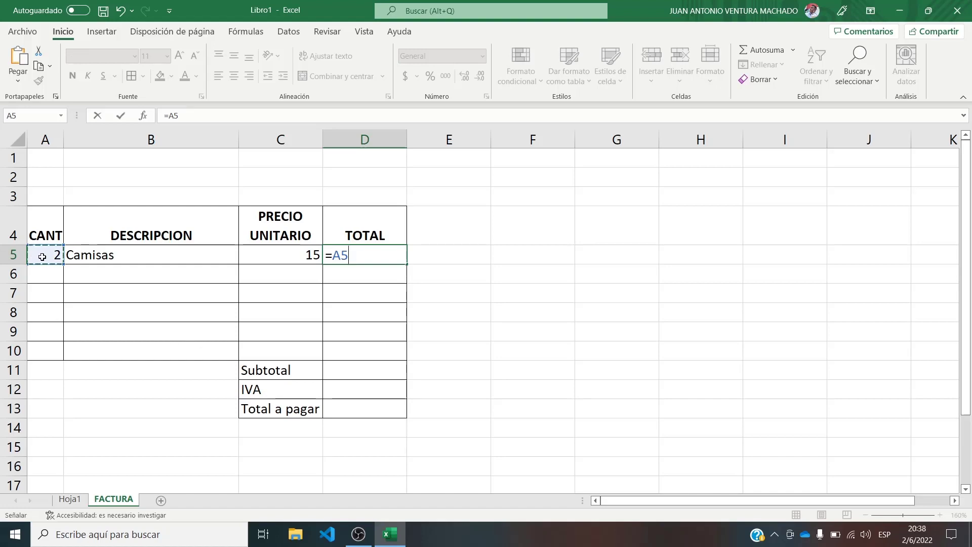
{"action": "type", "text": "*"}
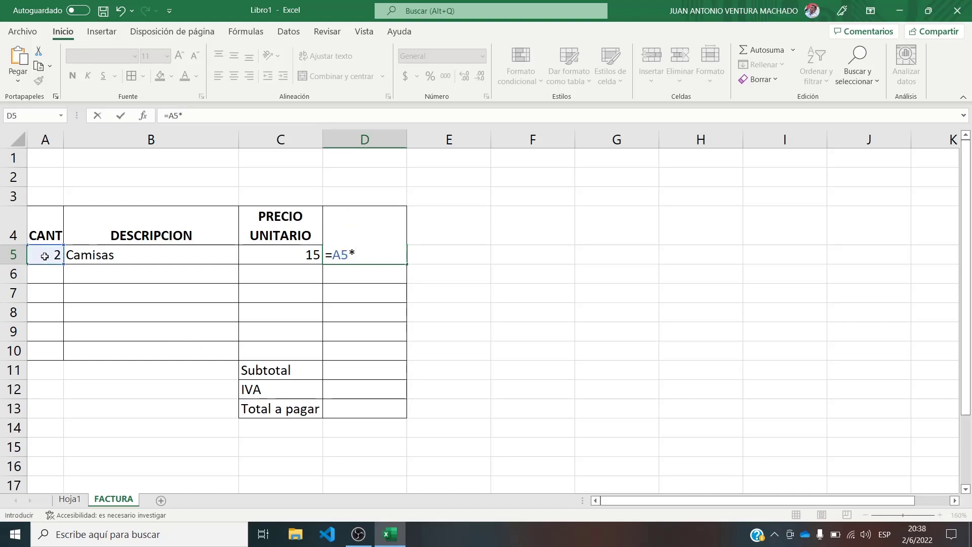
{"action": "left_click", "coordinate": [261, 256]}
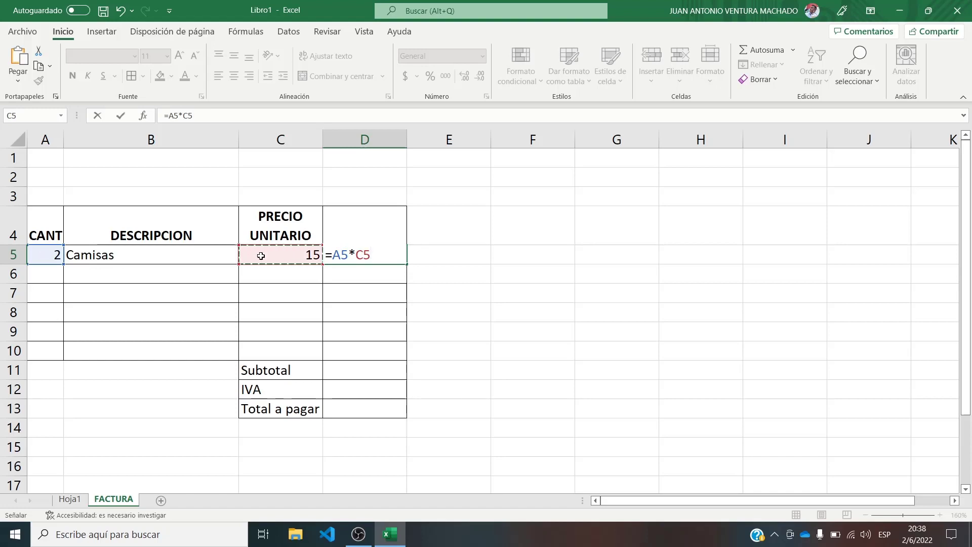
{"action": "key", "text": "Return"}
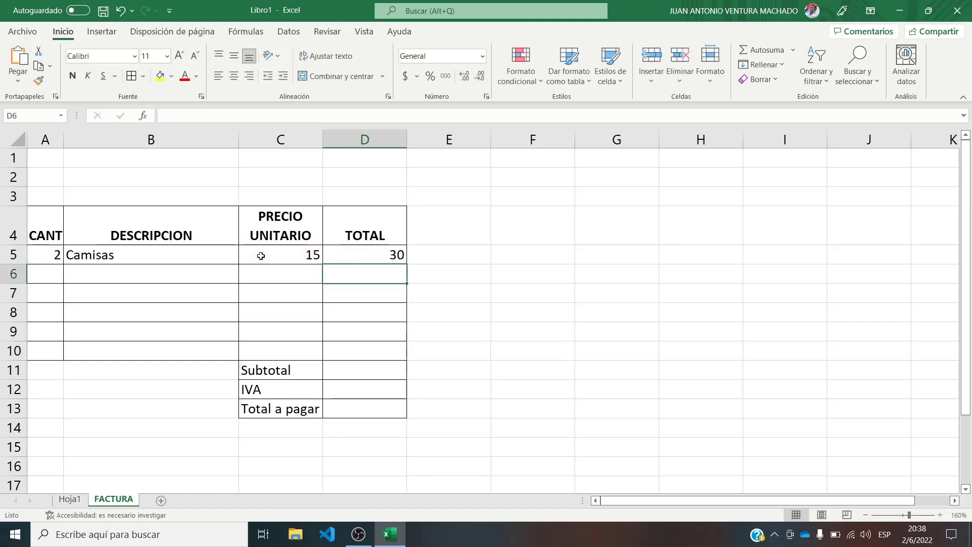
{"action": "left_click", "coordinate": [339, 259]}
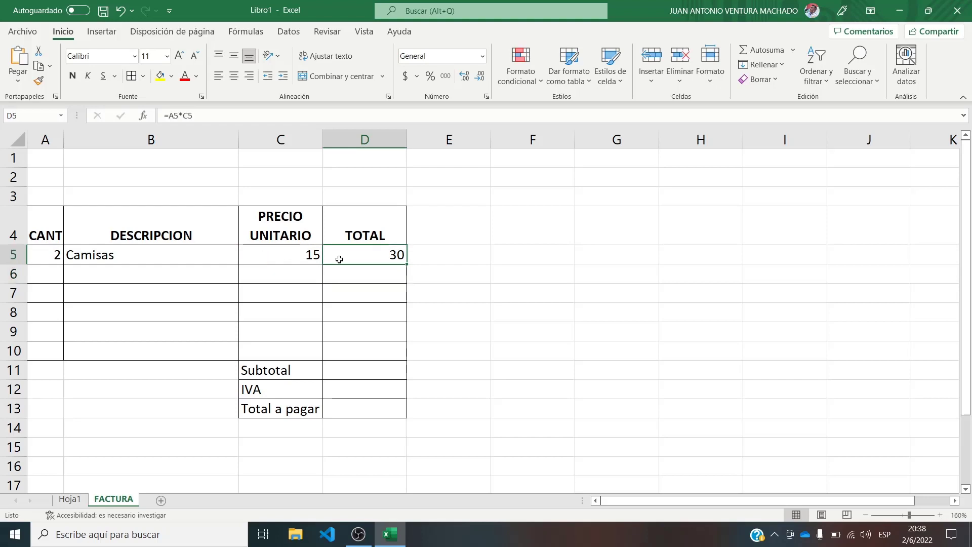
- Copy the D5 total formula down through D10 with the fill handle
{"action": "left_click_drag", "start_coordinate": [407, 265], "coordinate": [392, 360]}
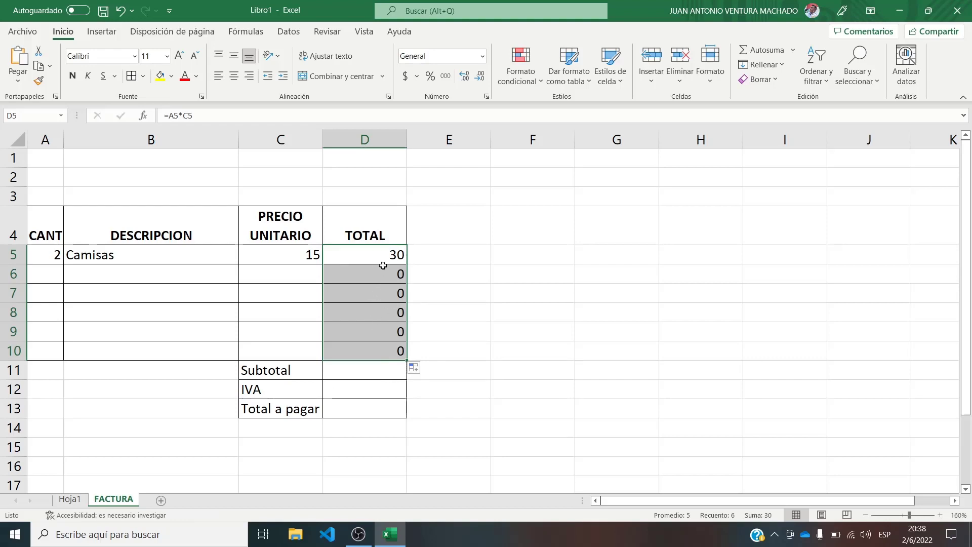
{"action": "left_click", "coordinate": [385, 276]}
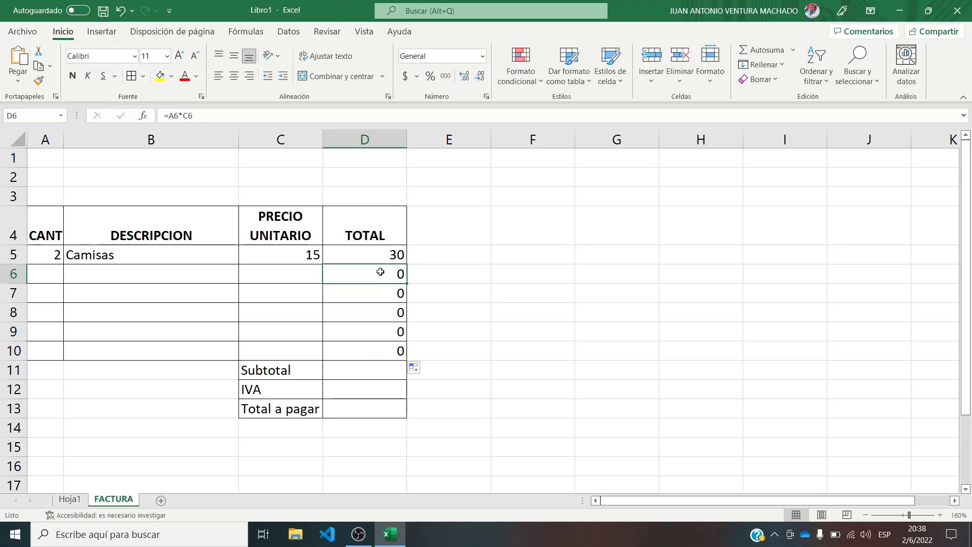
{"action": "double_click", "coordinate": [380, 272]}
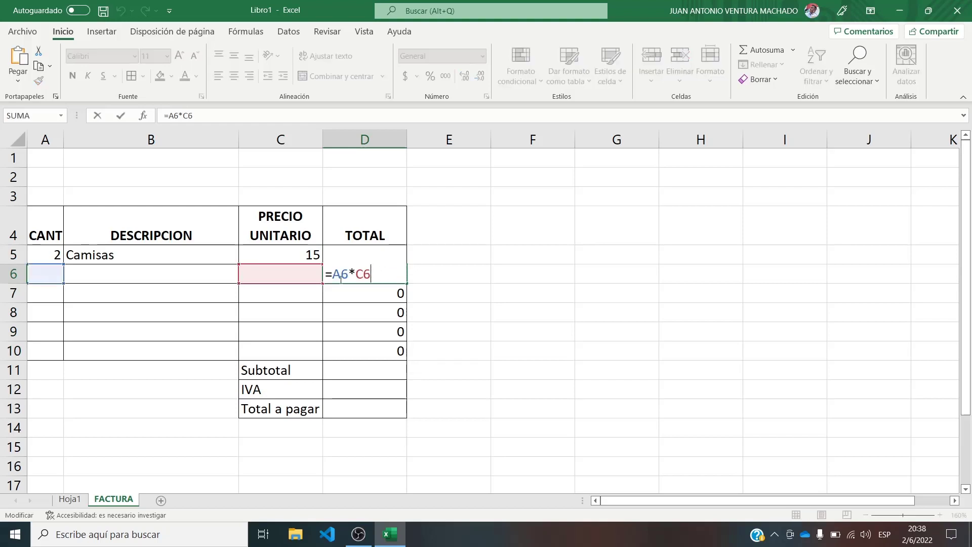
- Check the copied total formulas in rows 7 to 10, leaving them unchanged
{"action": "double_click", "coordinate": [373, 294]}
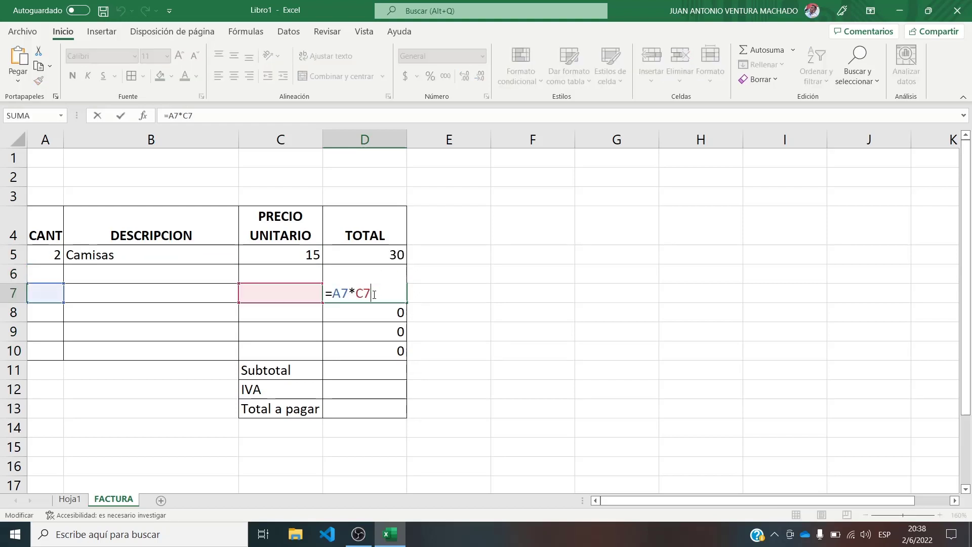
{"action": "double_click", "coordinate": [361, 315]}
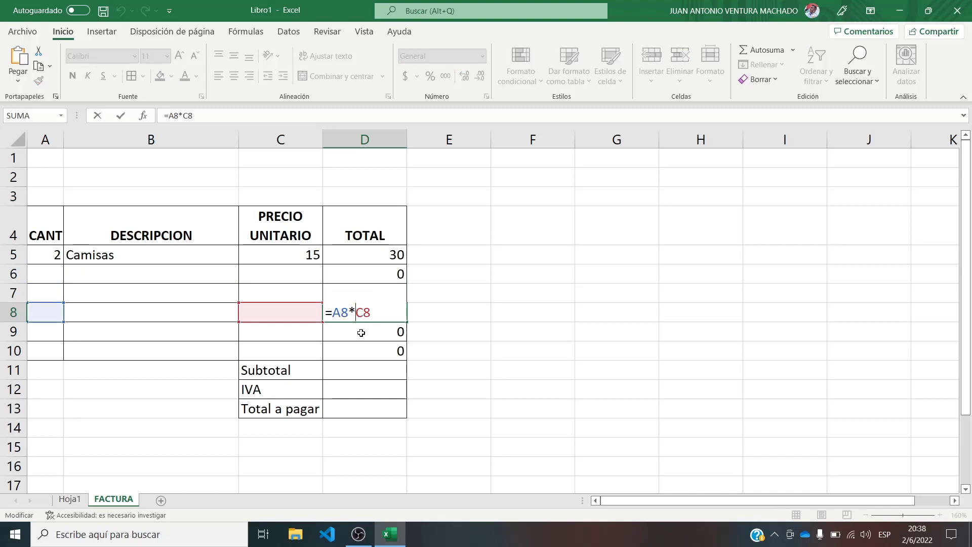
{"action": "left_click", "coordinate": [361, 332]}
{"action": "key", "text": "Escape"}
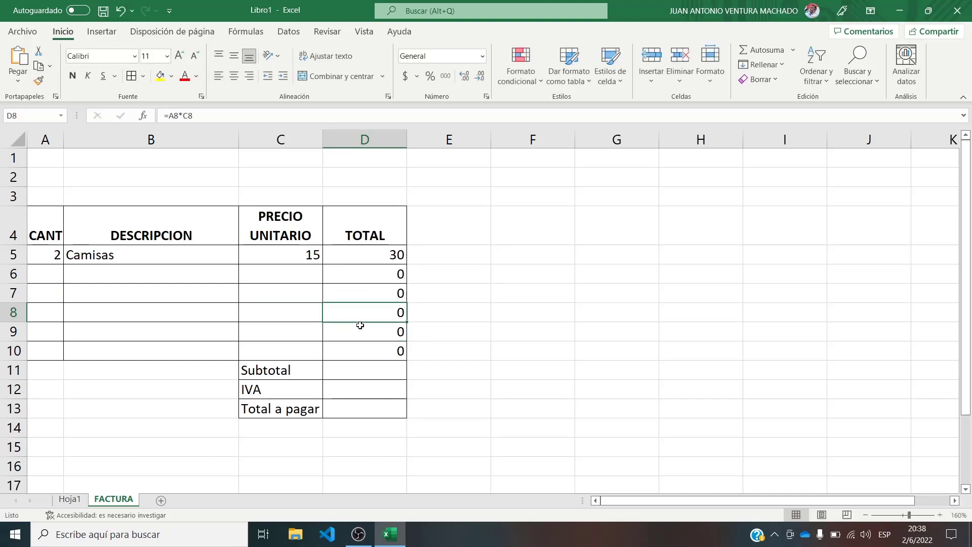
{"action": "double_click", "coordinate": [351, 333]}
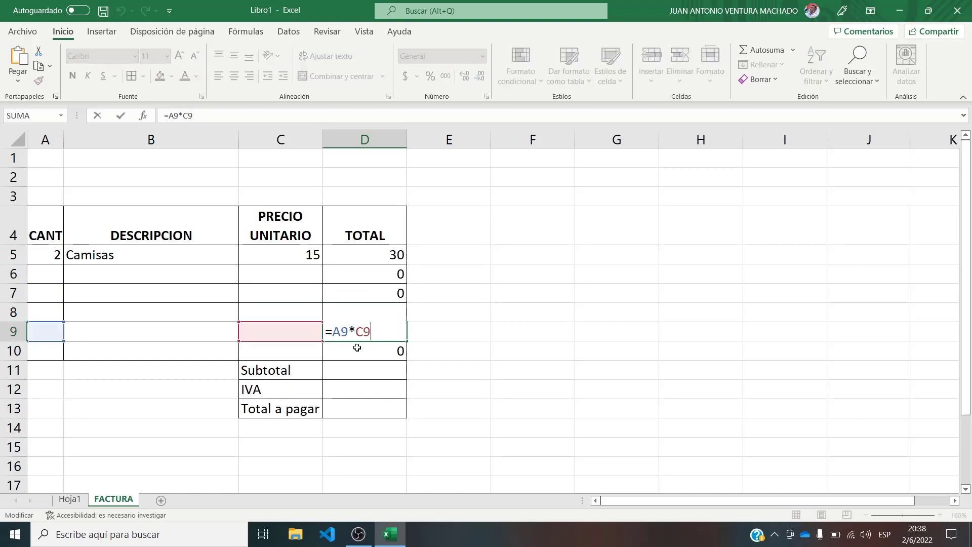
{"action": "left_click", "coordinate": [357, 349]}
{"action": "double_click", "coordinate": [357, 350]}
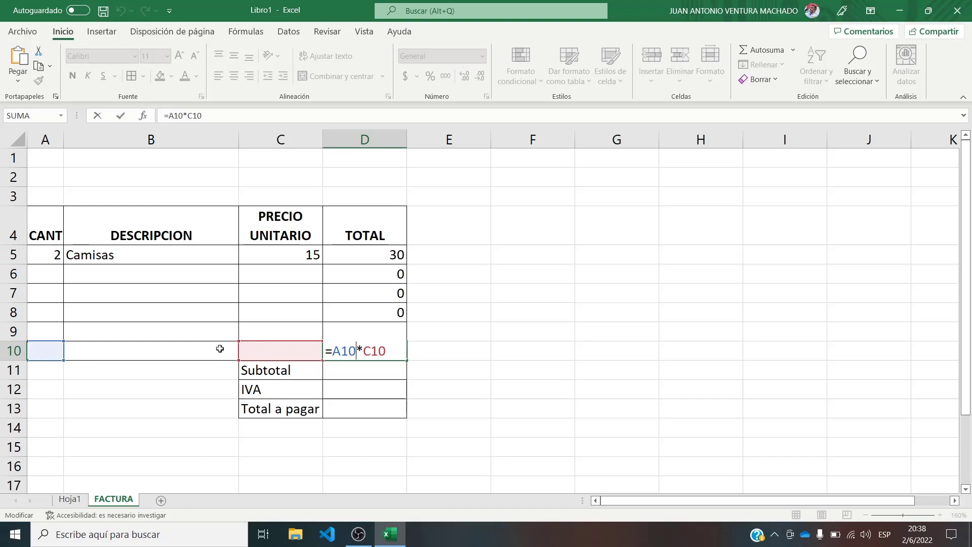
{"action": "key", "text": "ctrl+Return"}
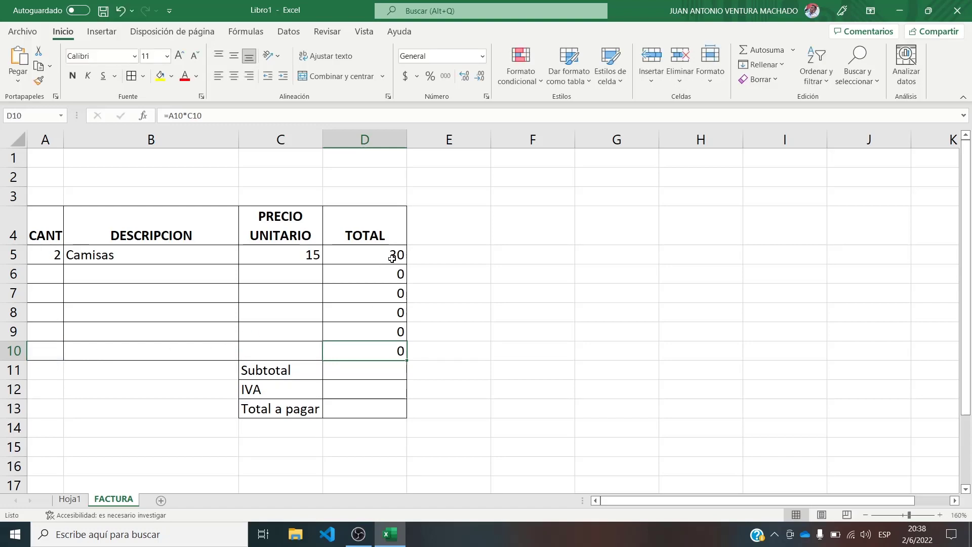
- Add 2 Pantalones at a unit price of 45 in row 6
{"action": "left_click", "coordinate": [54, 269]}
{"action": "type", "text": "2"}
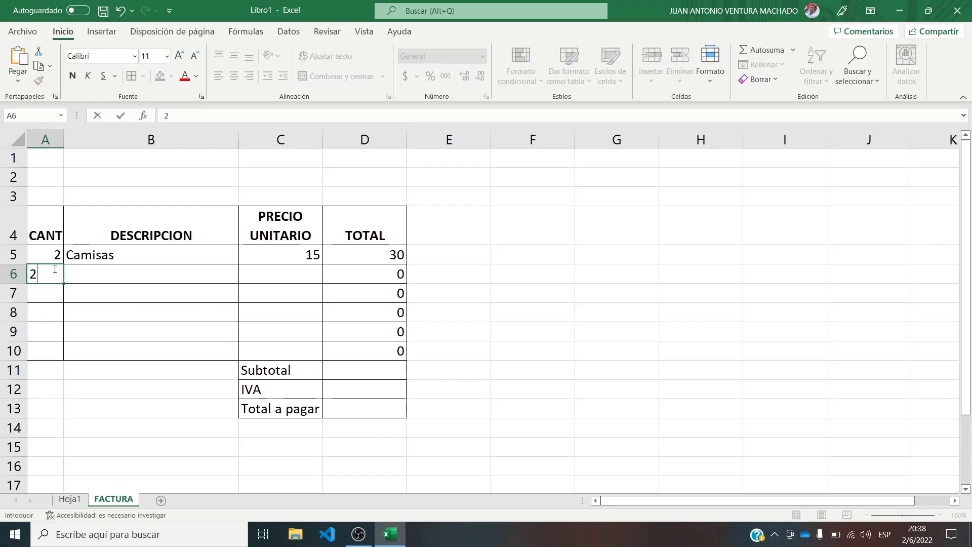
{"action": "key", "text": "Tab"}
{"action": "type", "text": "Pan"}
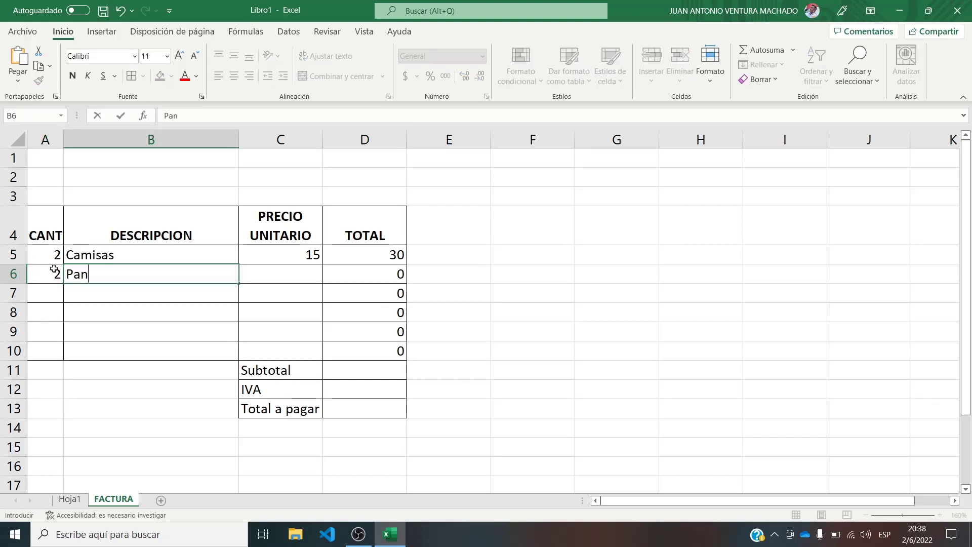
{"action": "type", "text": "talones"}
{"action": "key", "text": "Tab"}
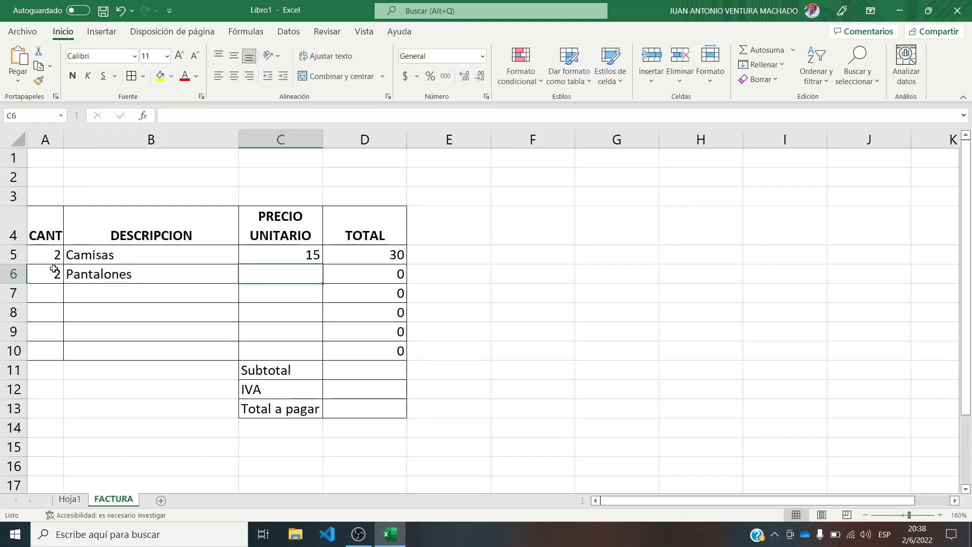
{"action": "type", "text": "45"}
{"action": "key", "text": "Return"}
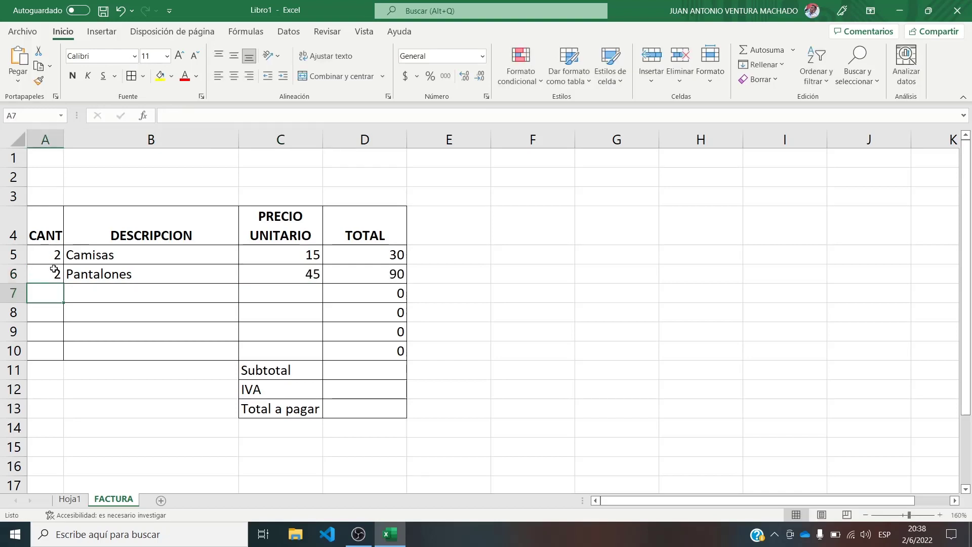
- Add Mochila at 35 in row 7, then change its quantity from 1 to 3
{"action": "left_click", "coordinate": [358, 277]}
{"action": "type", "text": "1"}
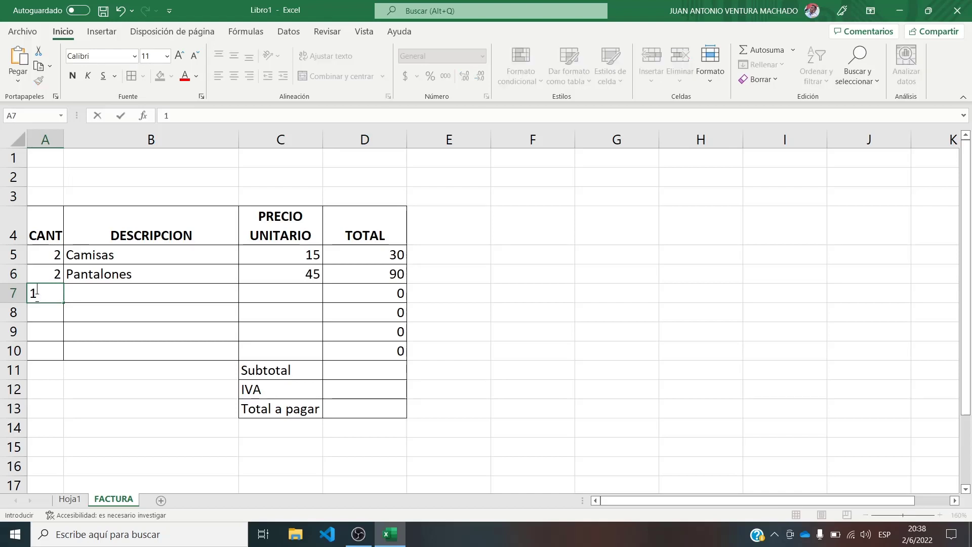
{"action": "key", "text": "Tab"}
{"action": "type", "text": "Mochil"}
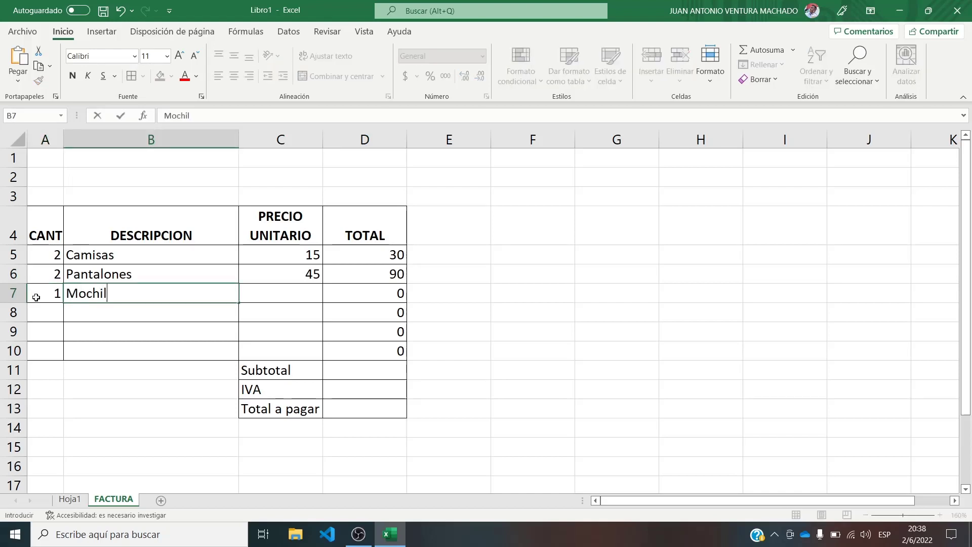
{"action": "type", "text": "a"}
{"action": "key", "text": "Tab"}
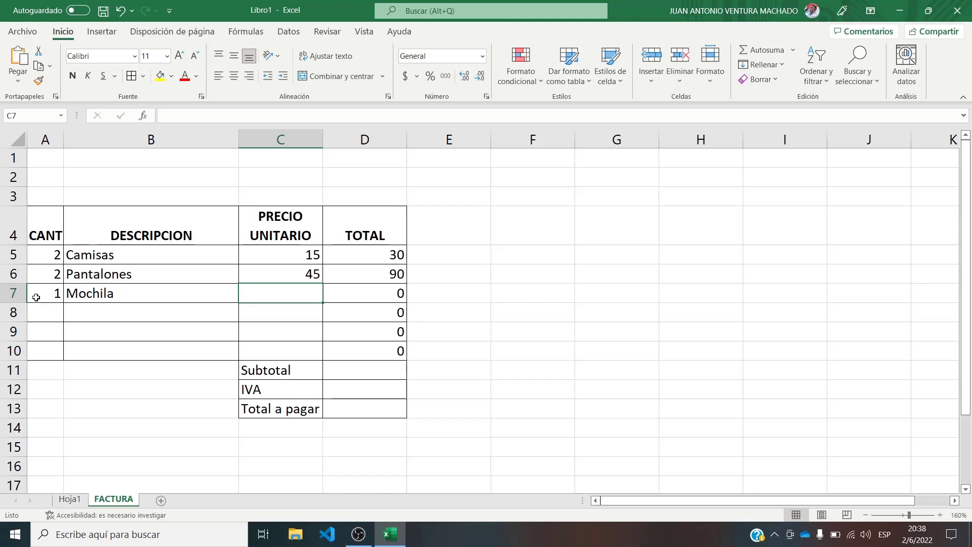
{"action": "type", "text": "35"}
{"action": "key", "text": "Return"}
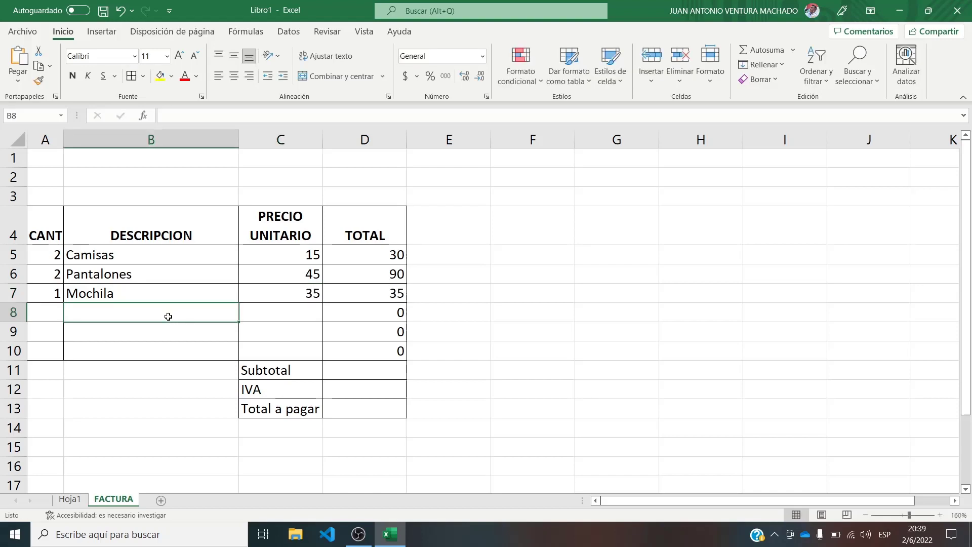
{"action": "left_click", "coordinate": [47, 297]}
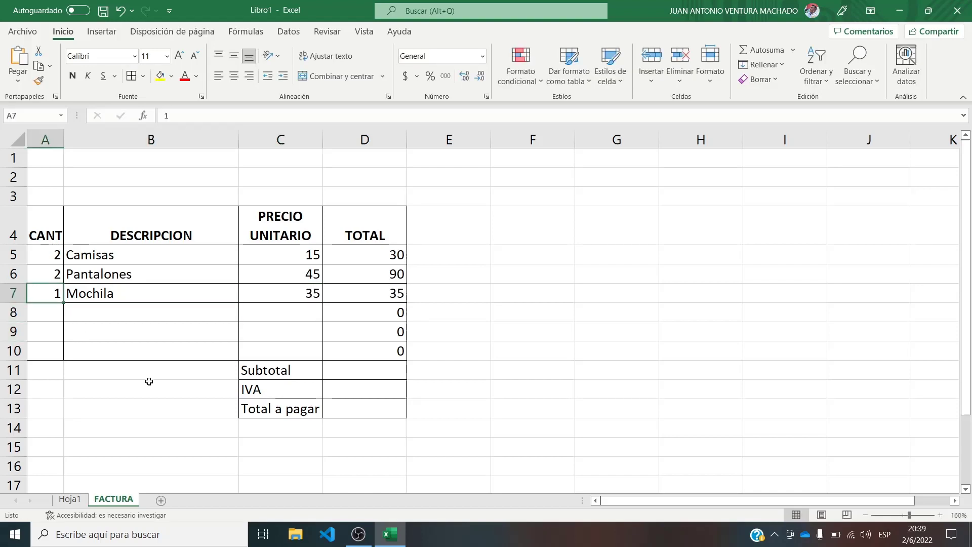
{"action": "type", "text": "3"}
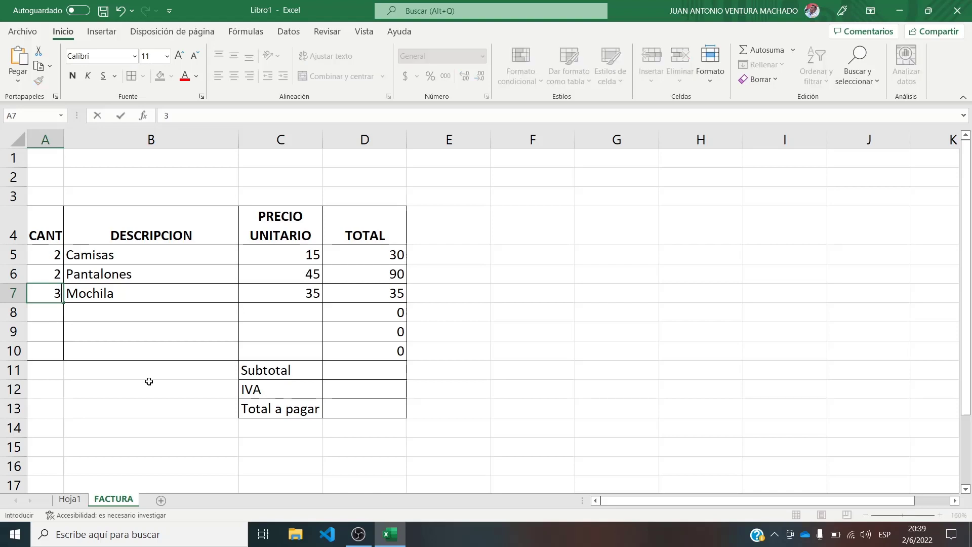
{"action": "key", "text": "Return"}
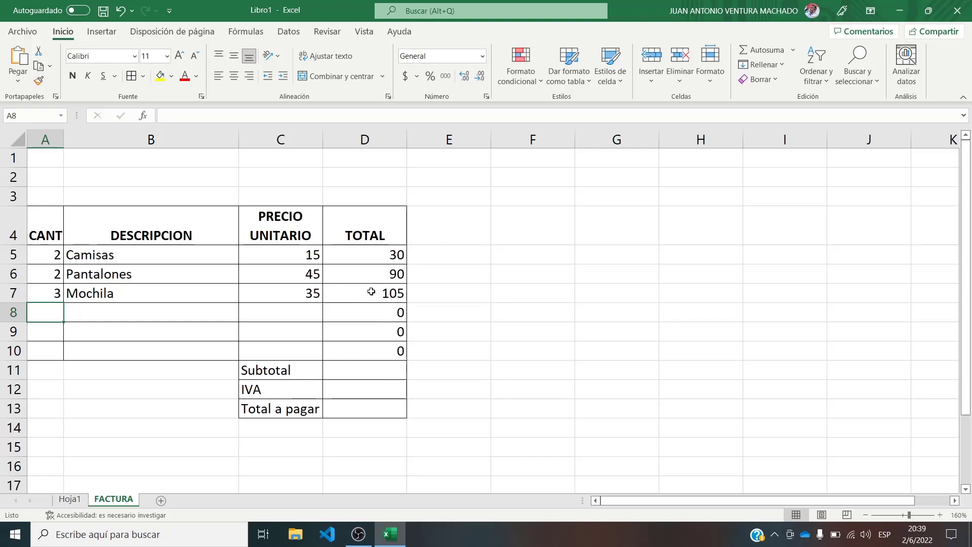
- AutoSum the item totals D5:D10 into D11 so the Subtotal shows 225
{"action": "mouse_move", "coordinate": [373, 252]}
{"action": "left_mouse_down"}
{"action": "mouse_move", "coordinate": [386, 312]}
{"action": "mouse_move", "coordinate": [383, 366]}
{"action": "left_mouse_up"}
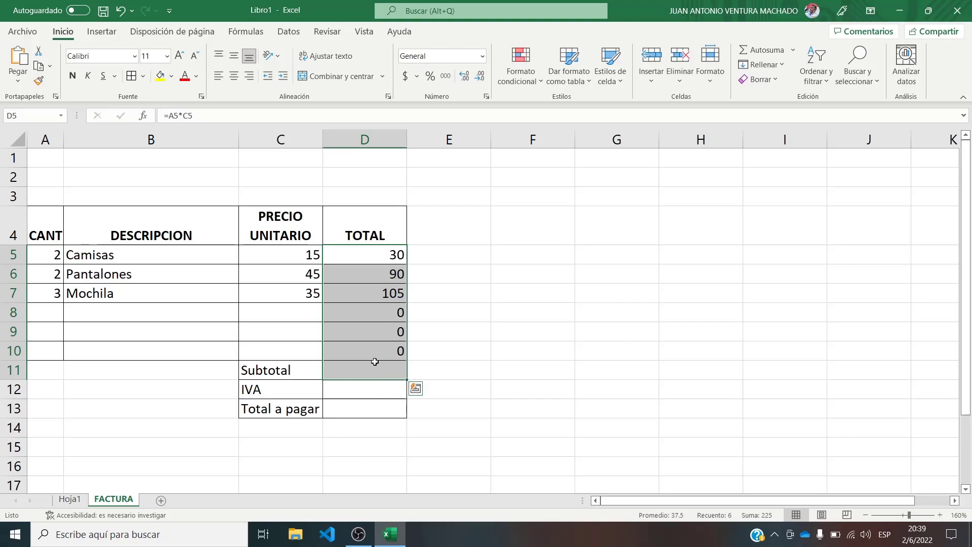
{"action": "left_click", "coordinate": [243, 36]}
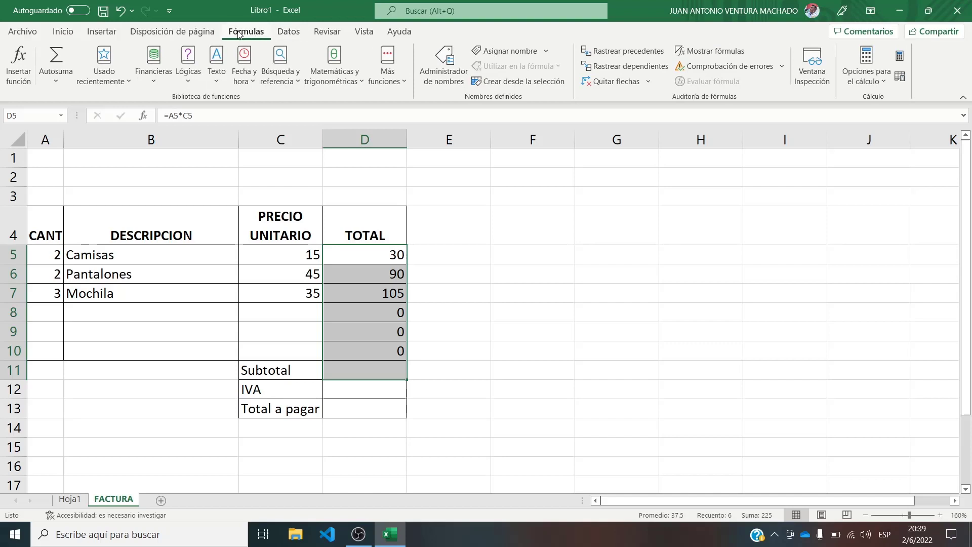
{"action": "left_click", "coordinate": [55, 54]}
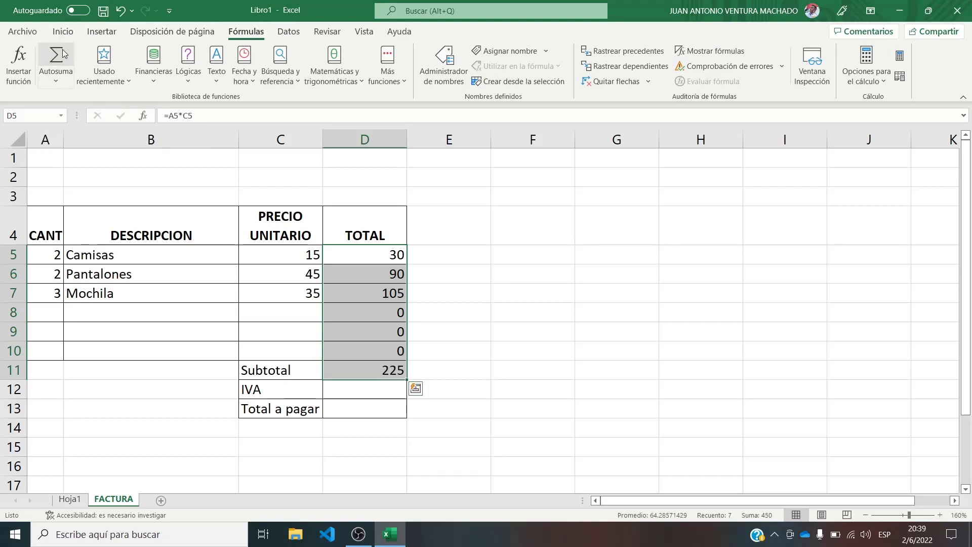
{"action": "left_click", "coordinate": [52, 305]}
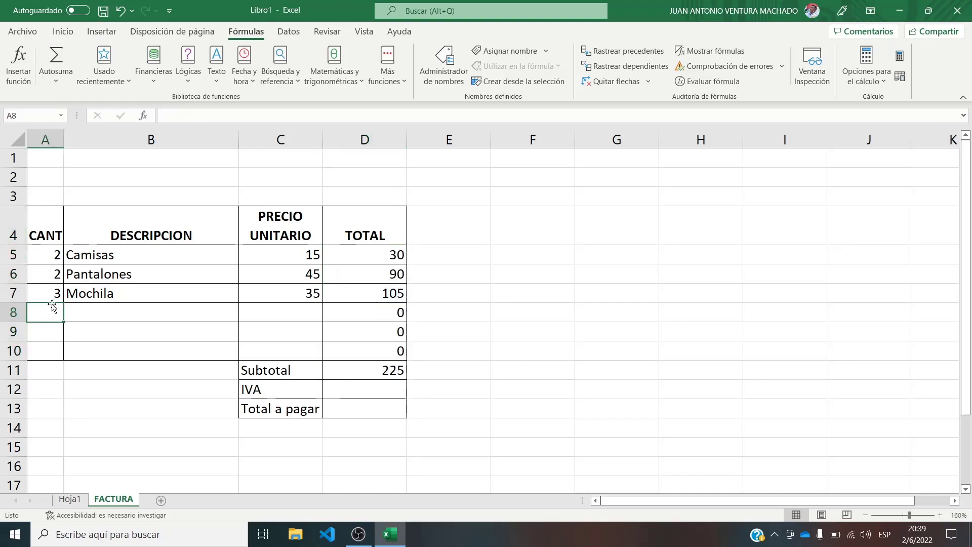
- Add 2 Gorras at 15 in row 8, giving a 30 line total and 255 subtotal
{"action": "type", "text": "2"}
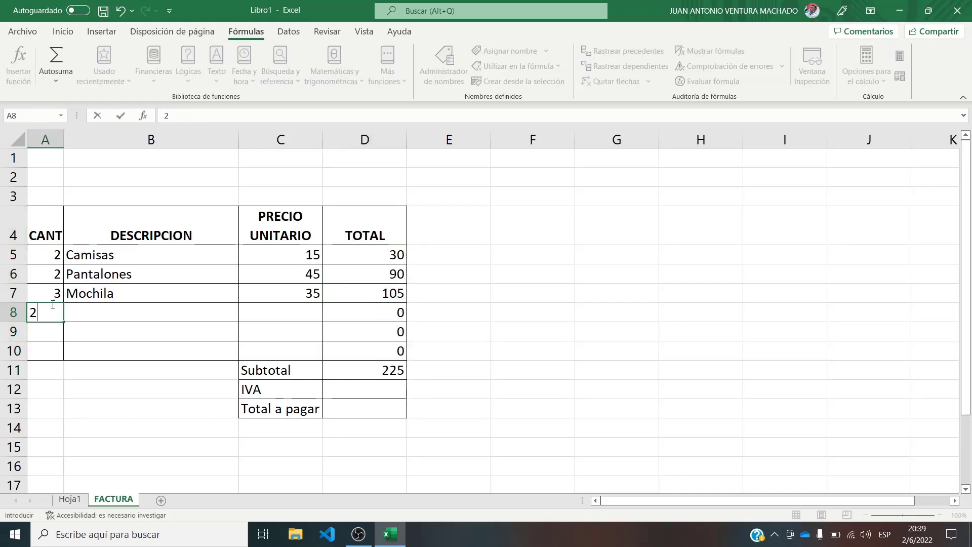
{"action": "key", "text": "Tab"}
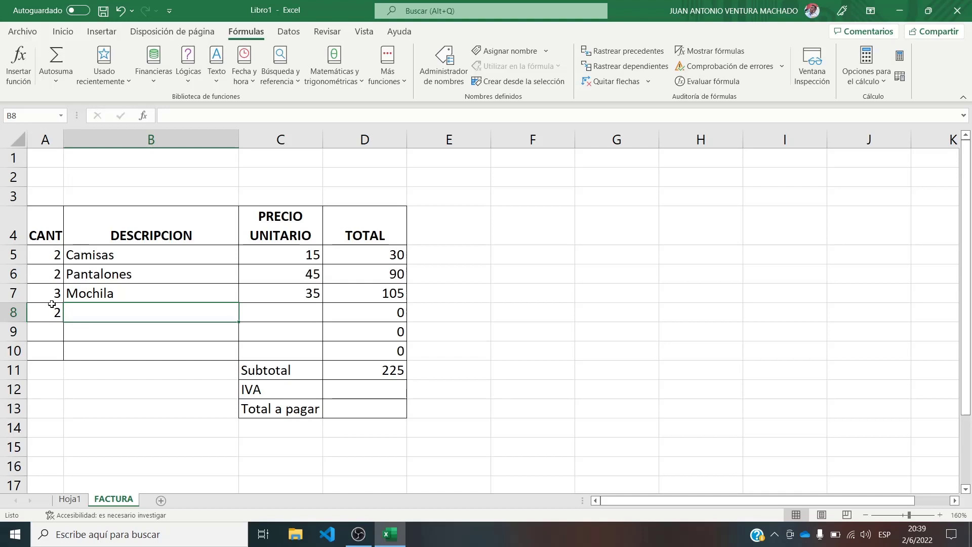
{"action": "type", "text": "G"}
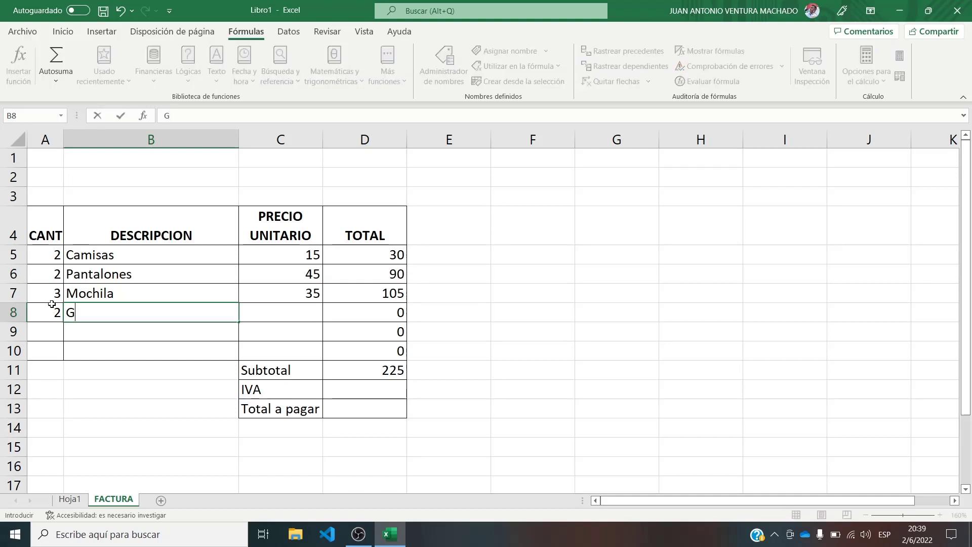
{"action": "type", "text": "orras"}
{"action": "key", "text": "Tab"}
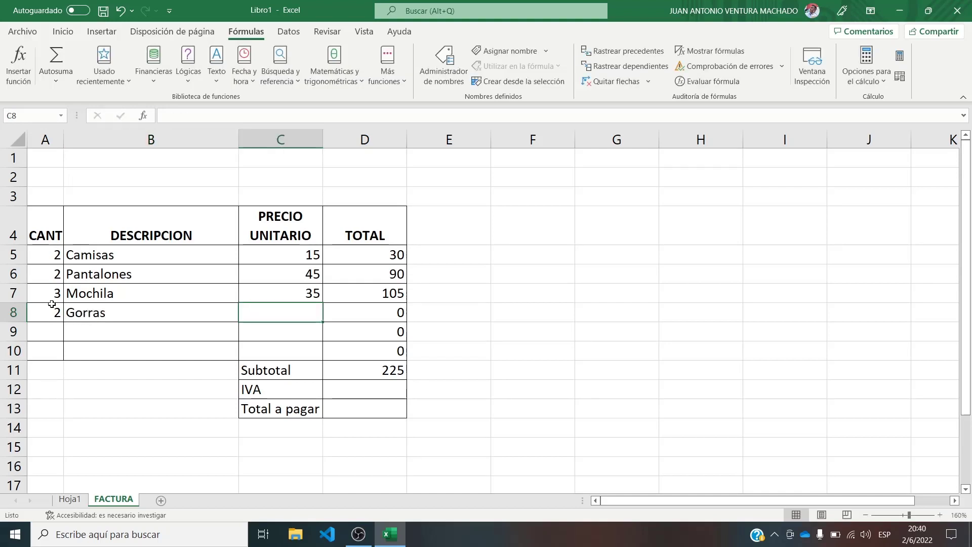
{"action": "type", "text": "15"}
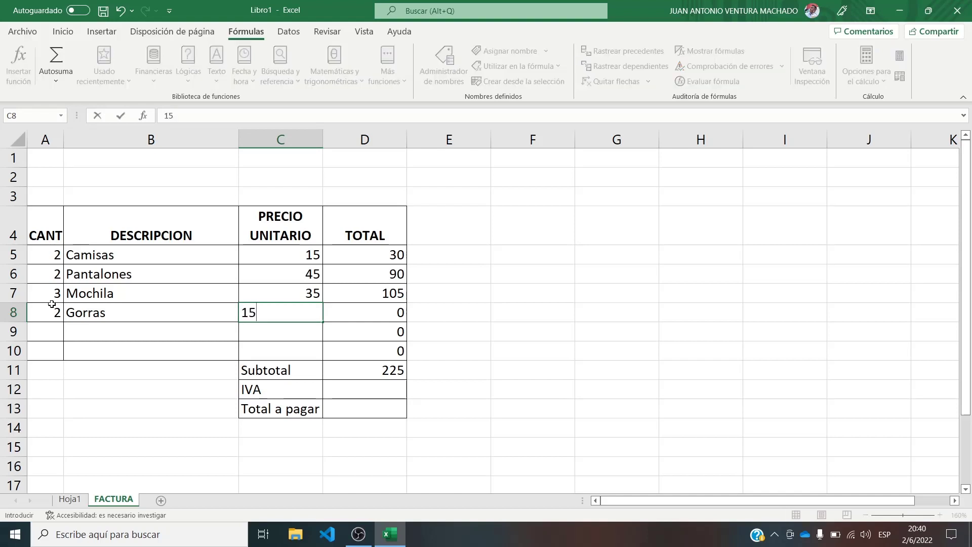
{"action": "key", "text": "Return"}
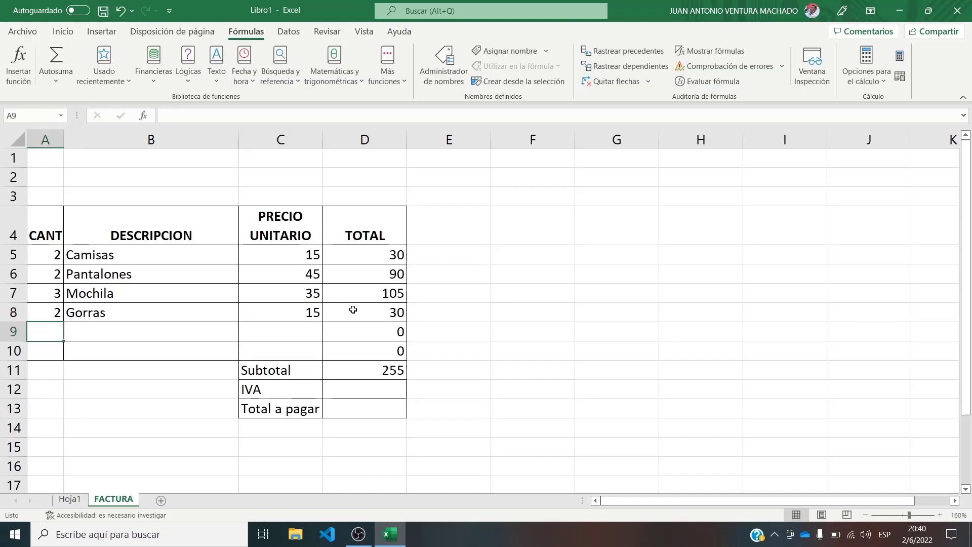
{"action": "left_click", "coordinate": [357, 316]}
{"action": "left_click", "coordinate": [372, 369]}
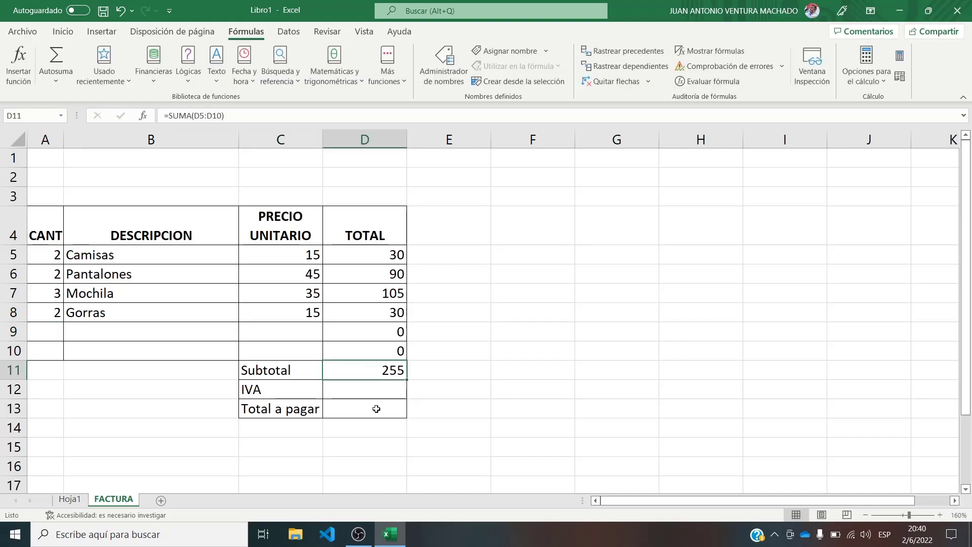
- Enter =D11*13% in D12 so the IVA shows 33.15
{"action": "left_click", "coordinate": [368, 391]}
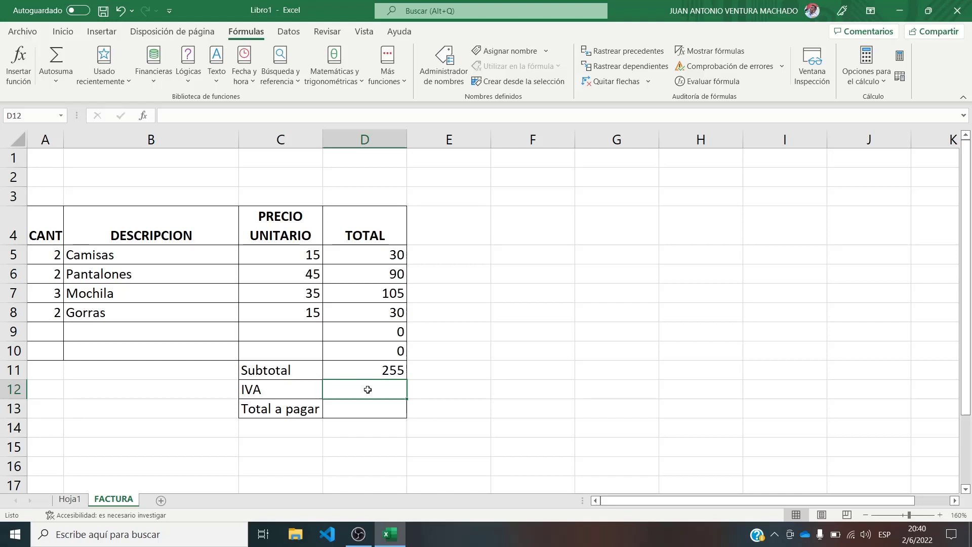
{"action": "type", "text": "="}
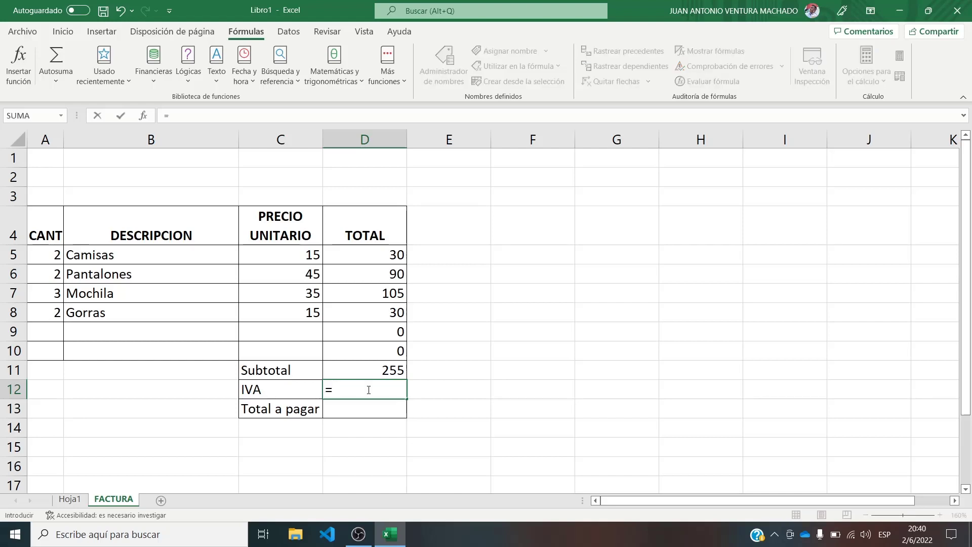
{"action": "left_click", "coordinate": [366, 365]}
{"action": "type", "text": "*"}
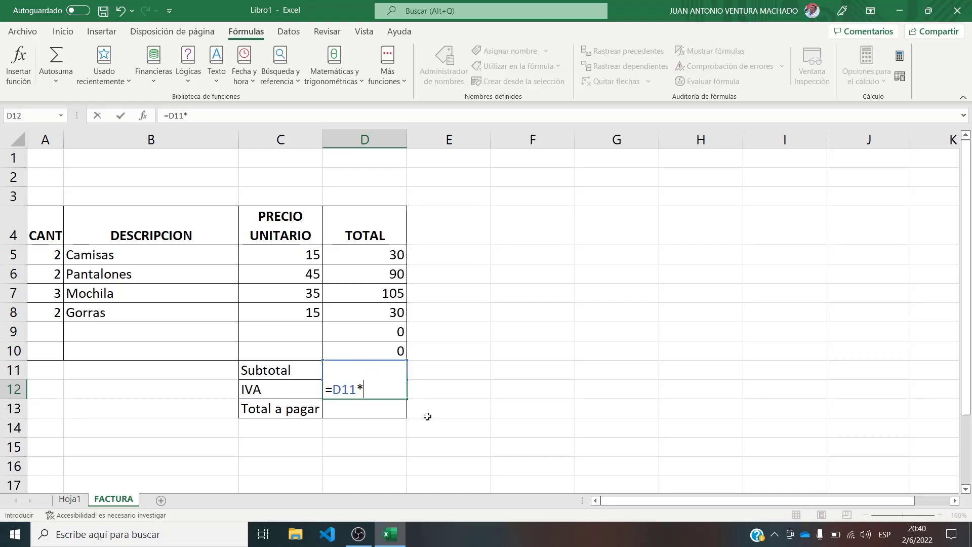
{"action": "type", "text": "13%"}
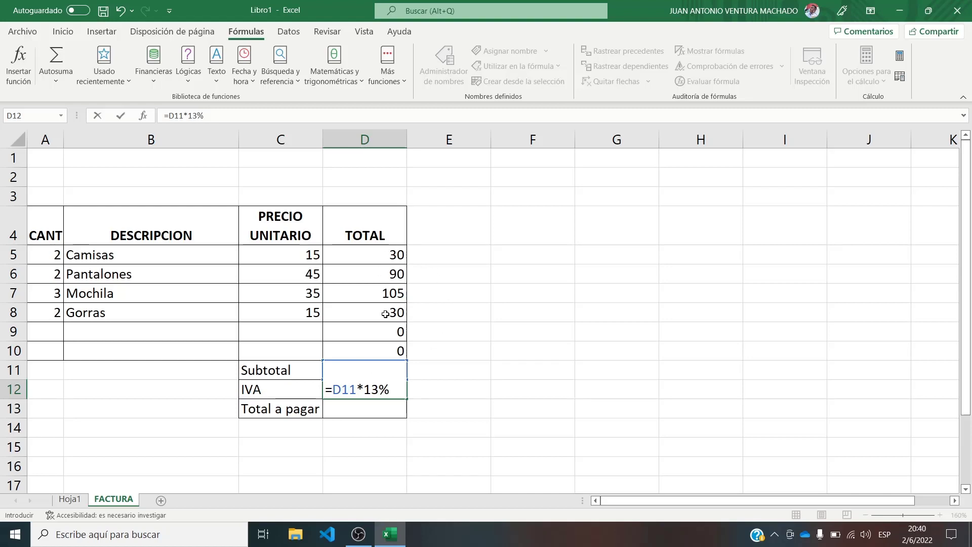
{"action": "key", "text": "Return"}
{"action": "left_click", "coordinate": [394, 389]}
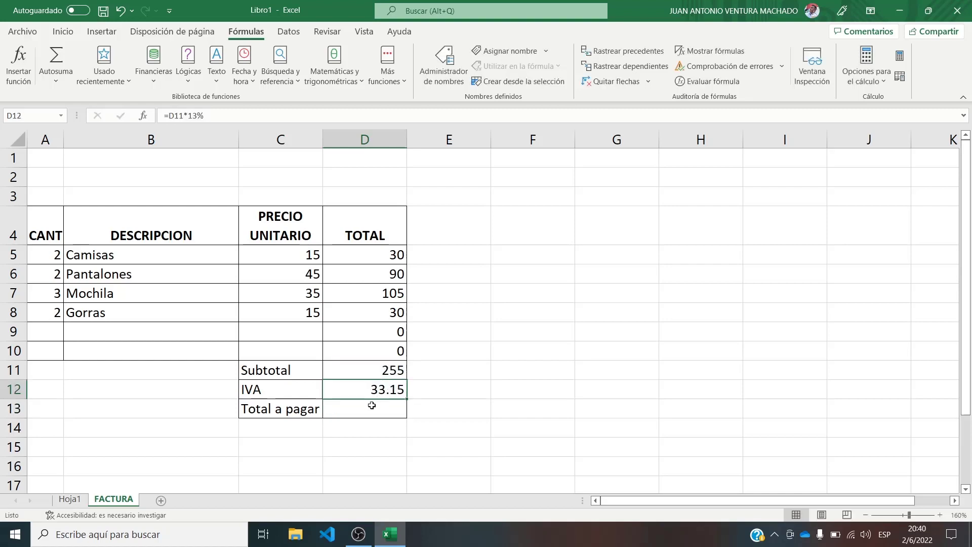
{"action": "left_click", "coordinate": [375, 408]}
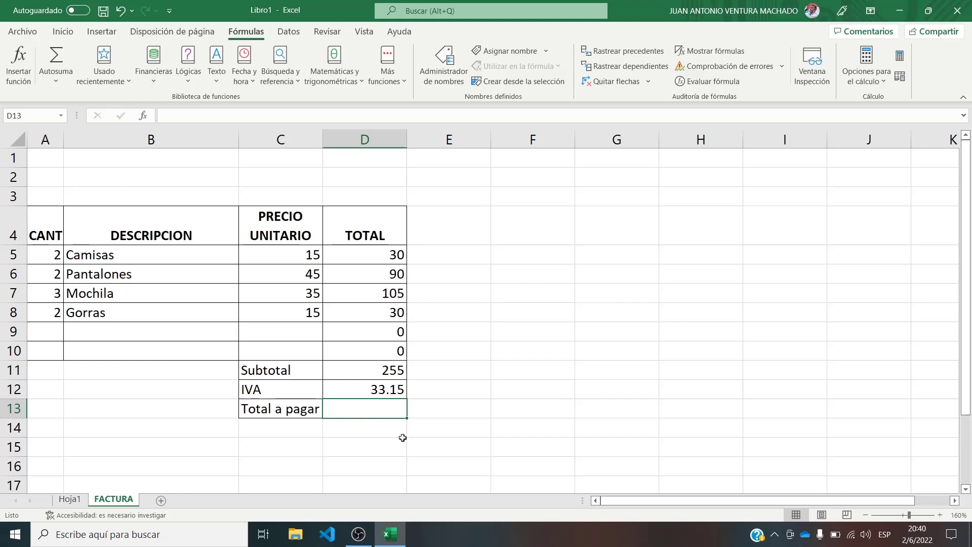
{"action": "type", "text": "="}
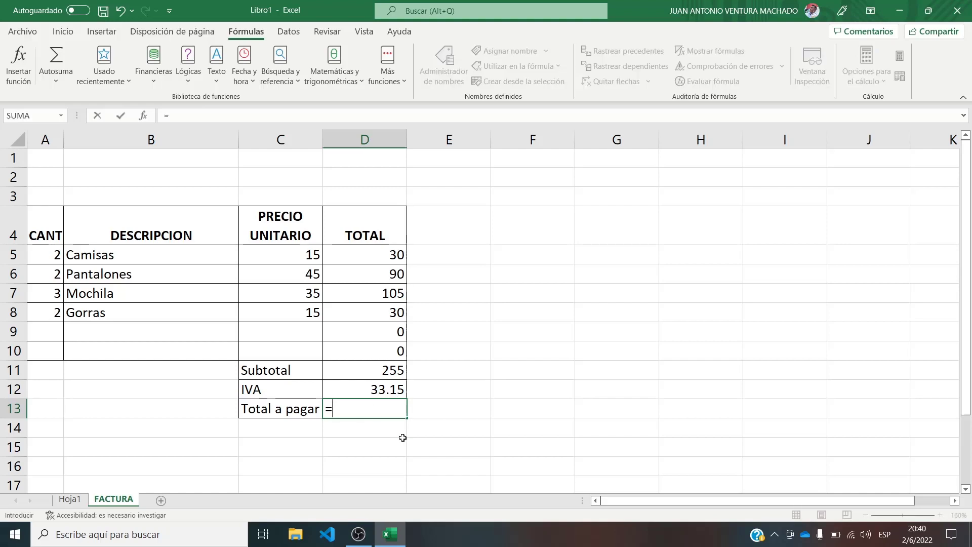
{"action": "left_click", "coordinate": [354, 373]}
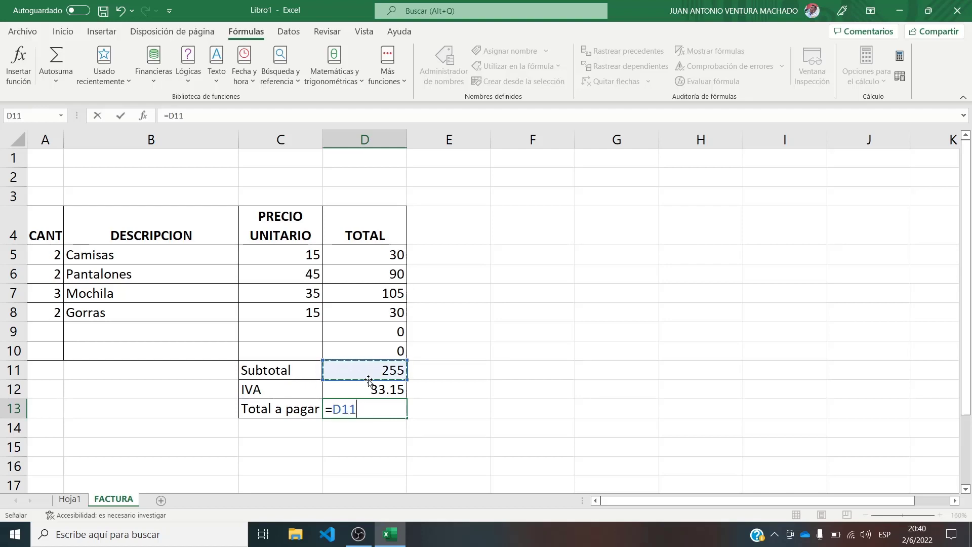
{"action": "type", "text": "+"}
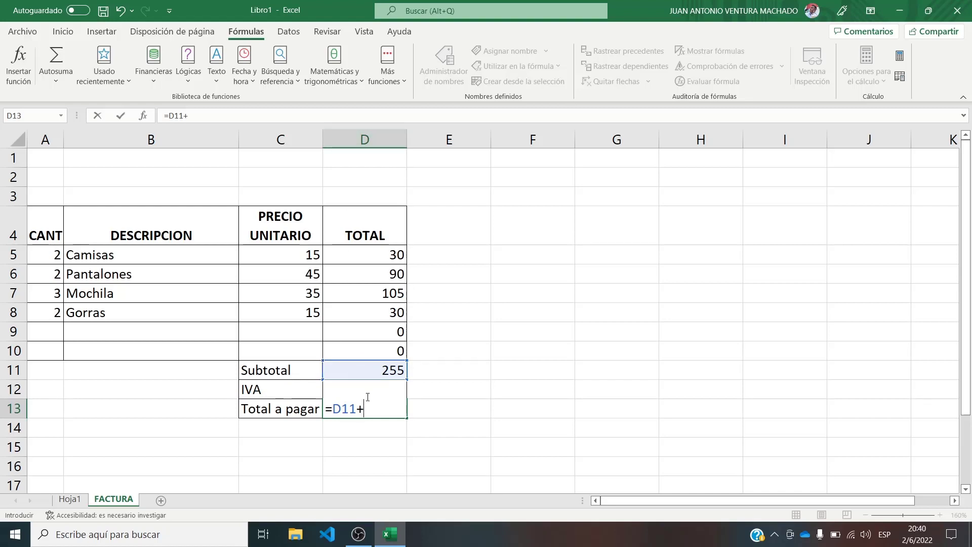
{"action": "type", "text": "D12"}
{"action": "key", "text": "Return"}
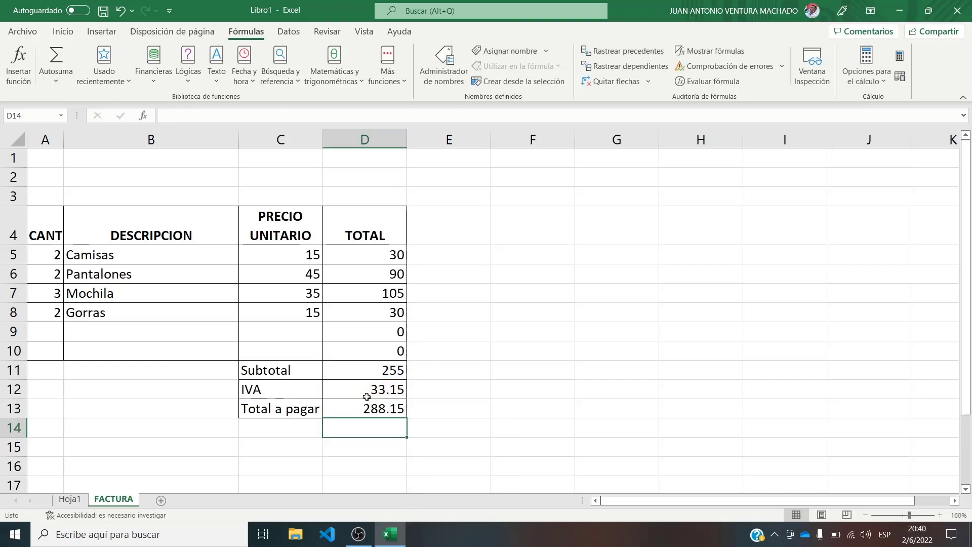
{"action": "left_click", "coordinate": [382, 403]}
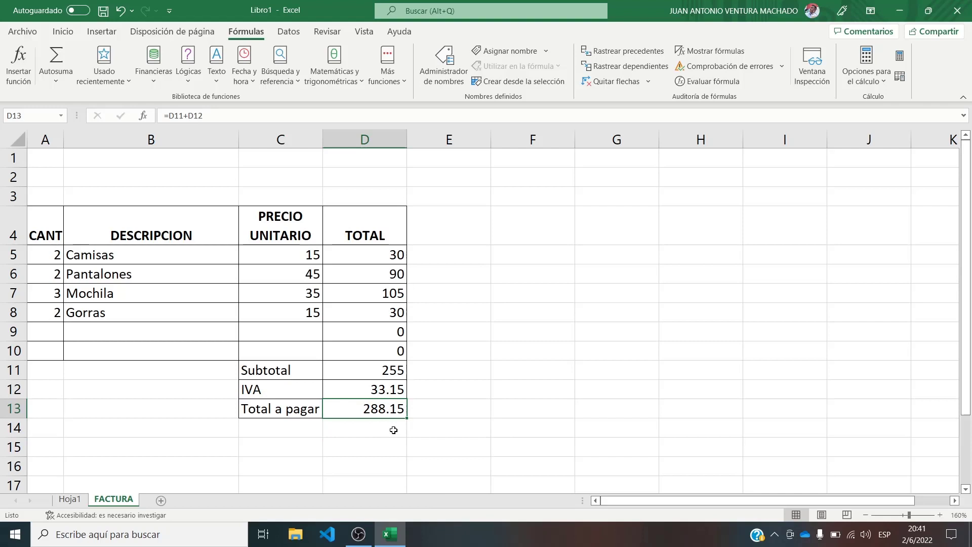
{"action": "key", "text": "Delete"}
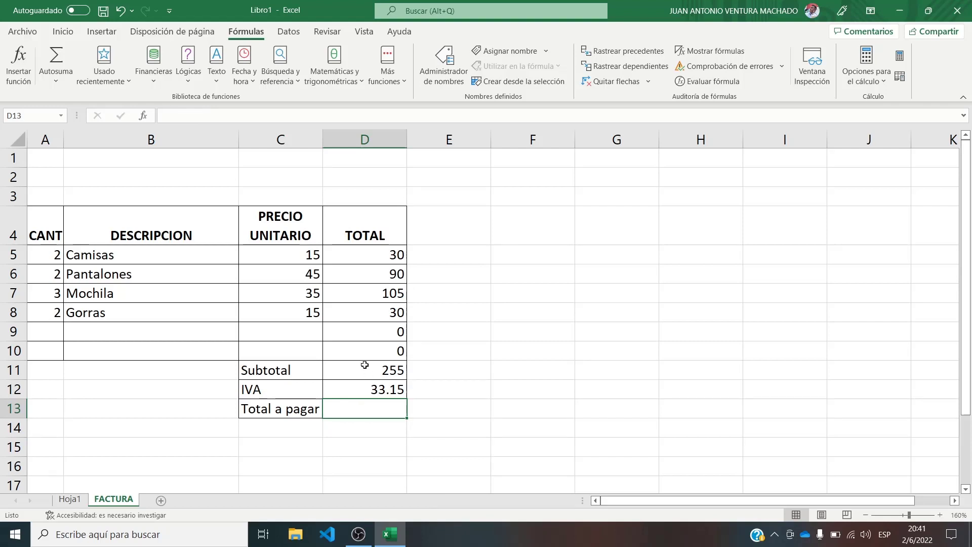
- AutoSum Subtotal and IVA into Total a pagar (288.15), then select prices and line totals C5:D10
{"action": "left_click_drag", "start_coordinate": [365, 365], "coordinate": [374, 407]}
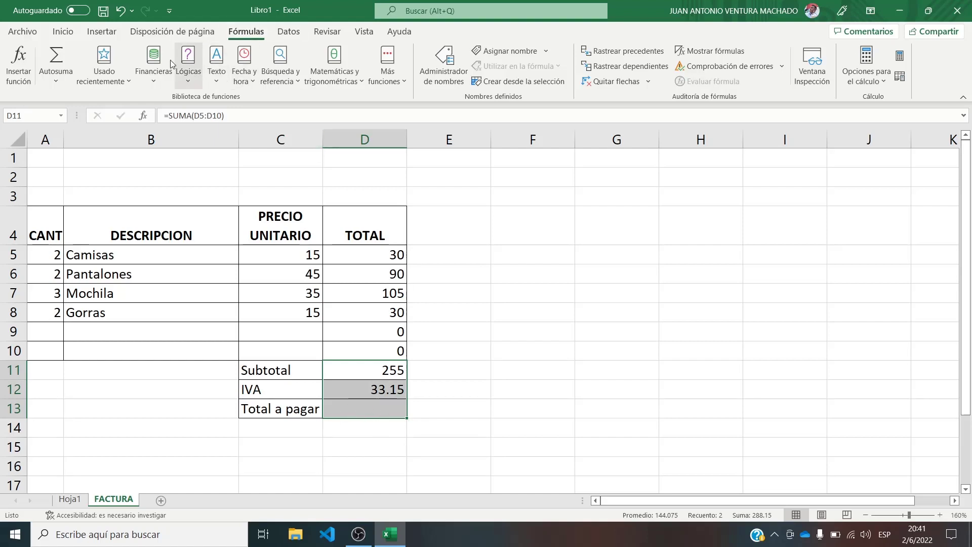
{"action": "left_click", "coordinate": [56, 56]}
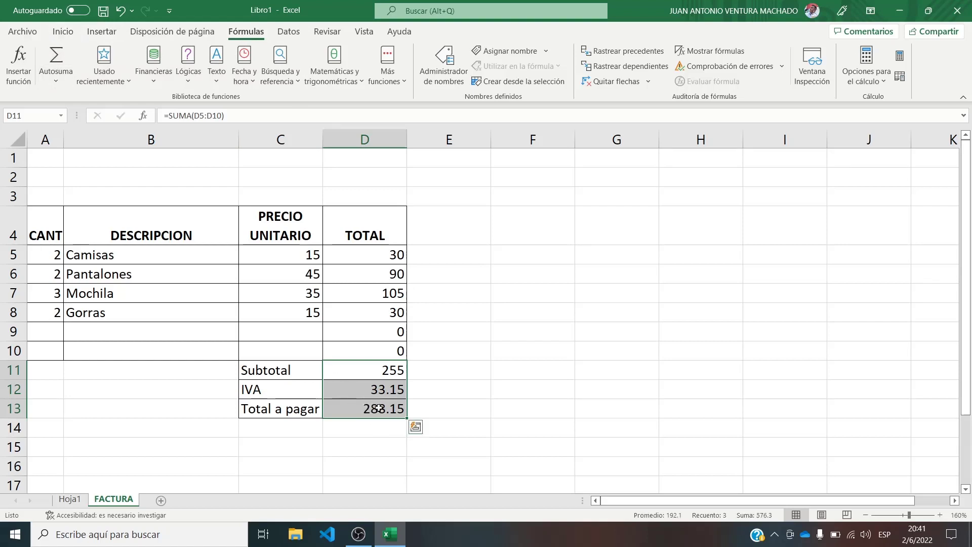
{"action": "left_click", "coordinate": [480, 388]}
{"action": "left_click_drag", "start_coordinate": [310, 247], "coordinate": [388, 348]}
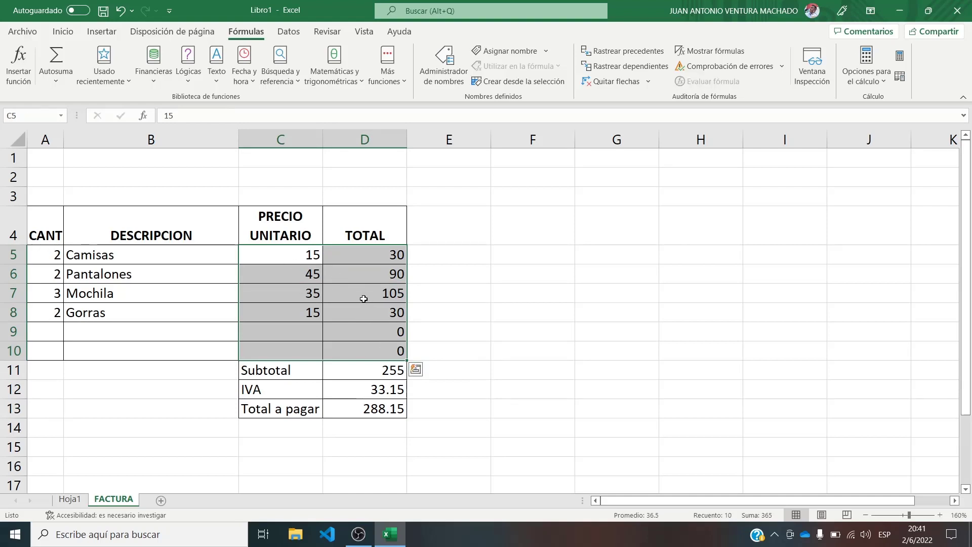
- Format the unit prices and line totals in C5:D10 as accounting currency
{"action": "left_click", "coordinate": [65, 32]}
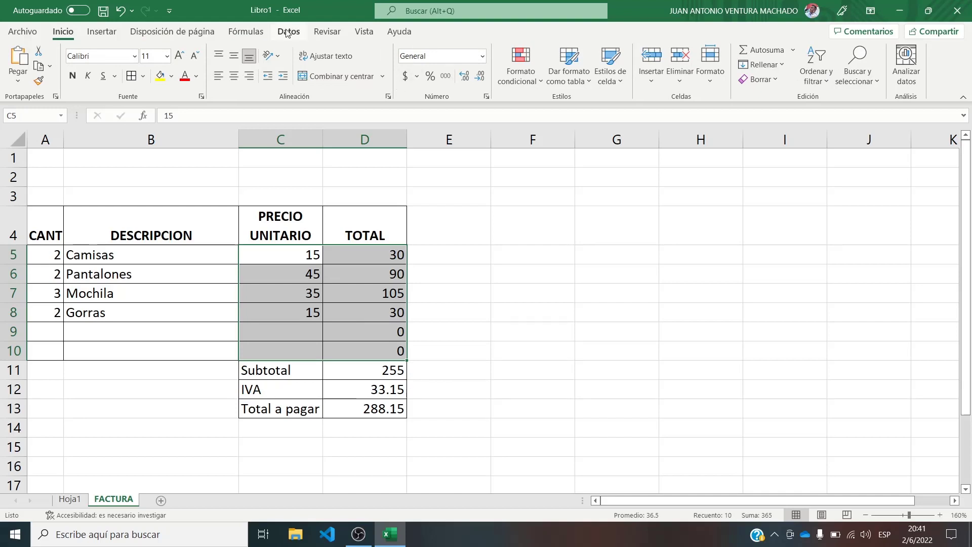
{"action": "left_click", "coordinate": [247, 31]}
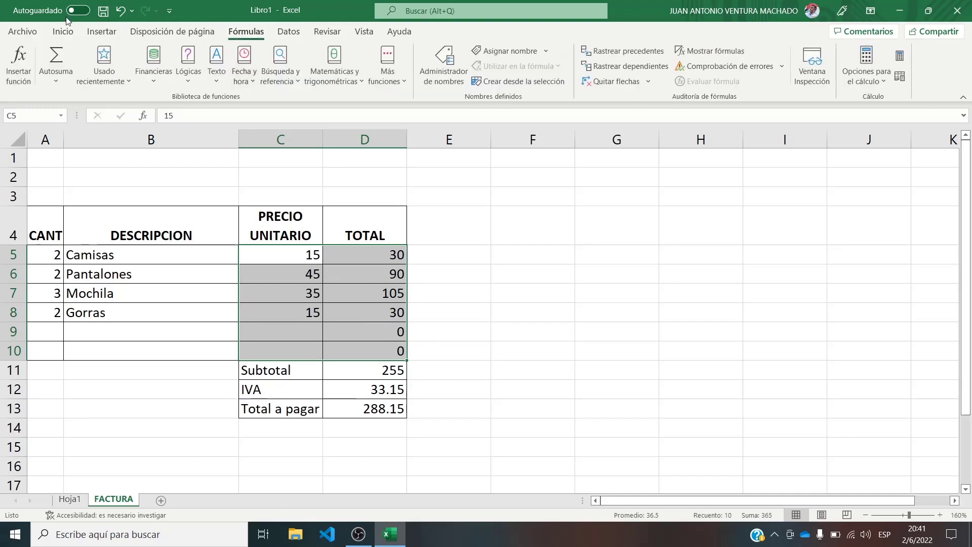
{"action": "left_click", "coordinate": [62, 33]}
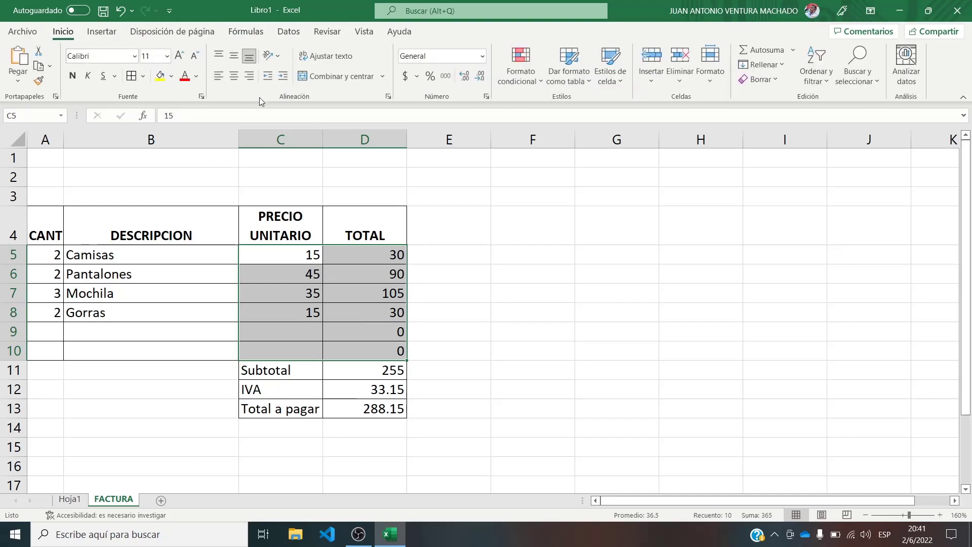
{"action": "left_click", "coordinate": [405, 76]}
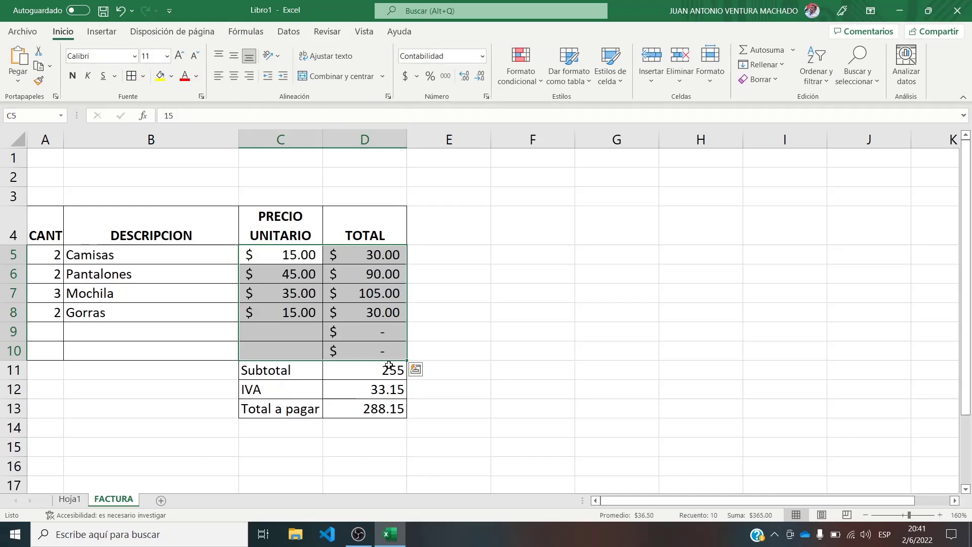
- Format Subtotal, IVA and Total a pagar (D11:D13) as accounting currency
{"action": "left_click_drag", "start_coordinate": [389, 366], "coordinate": [390, 410]}
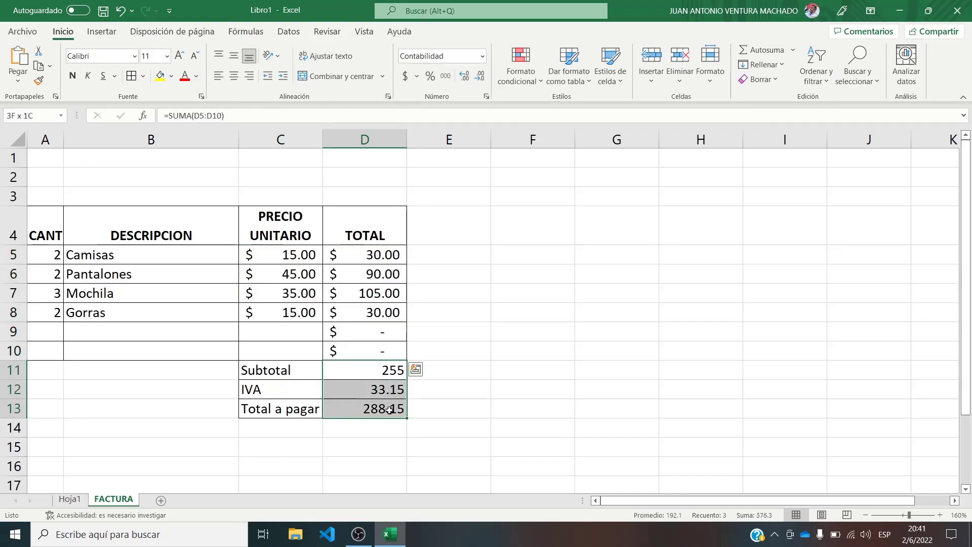
{"action": "left_click", "coordinate": [405, 77]}
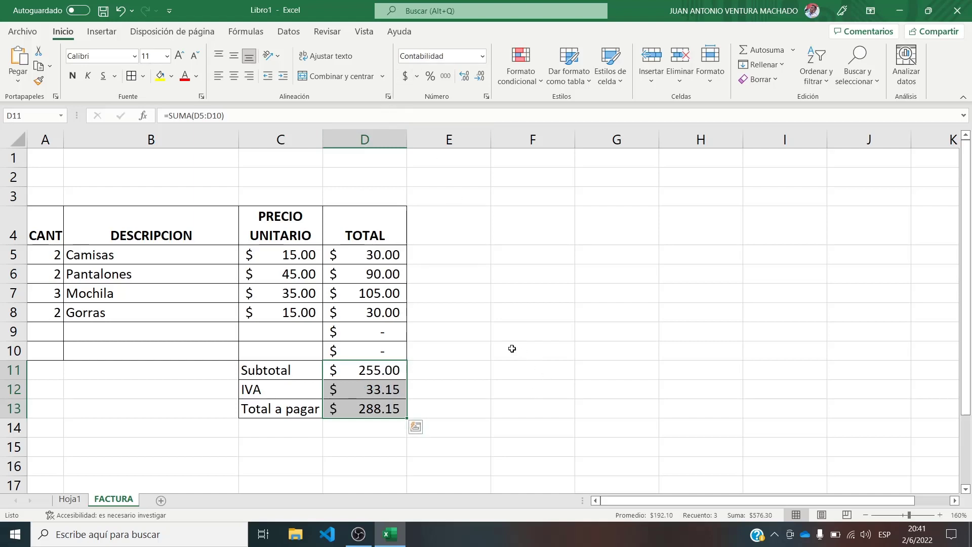
{"action": "left_click_drag", "start_coordinate": [385, 227], "coordinate": [62, 231]}
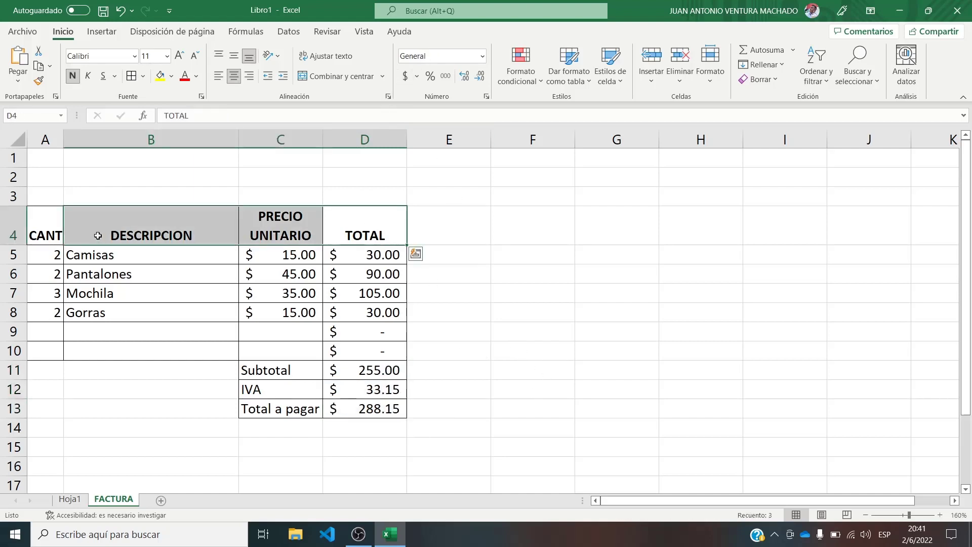